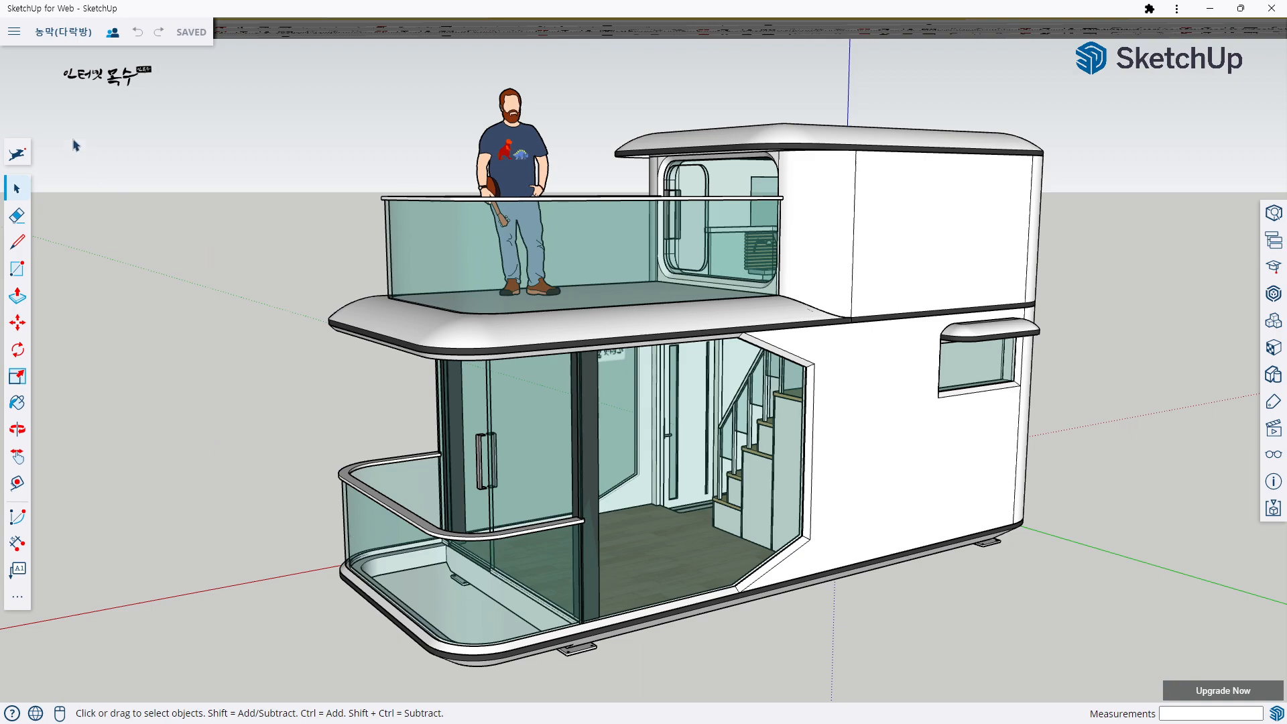
{"action": "left_click", "coordinate": [14, 35]}
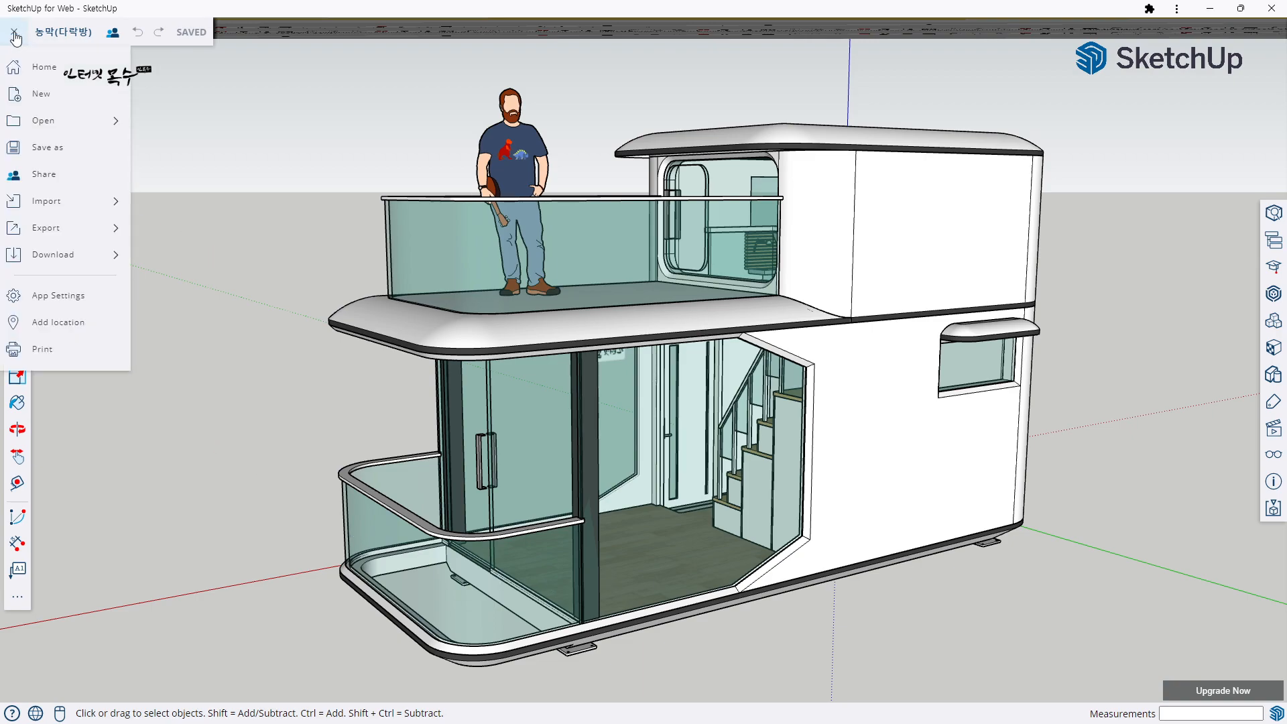
{"action": "mouse_move", "coordinate": [101, 261]}
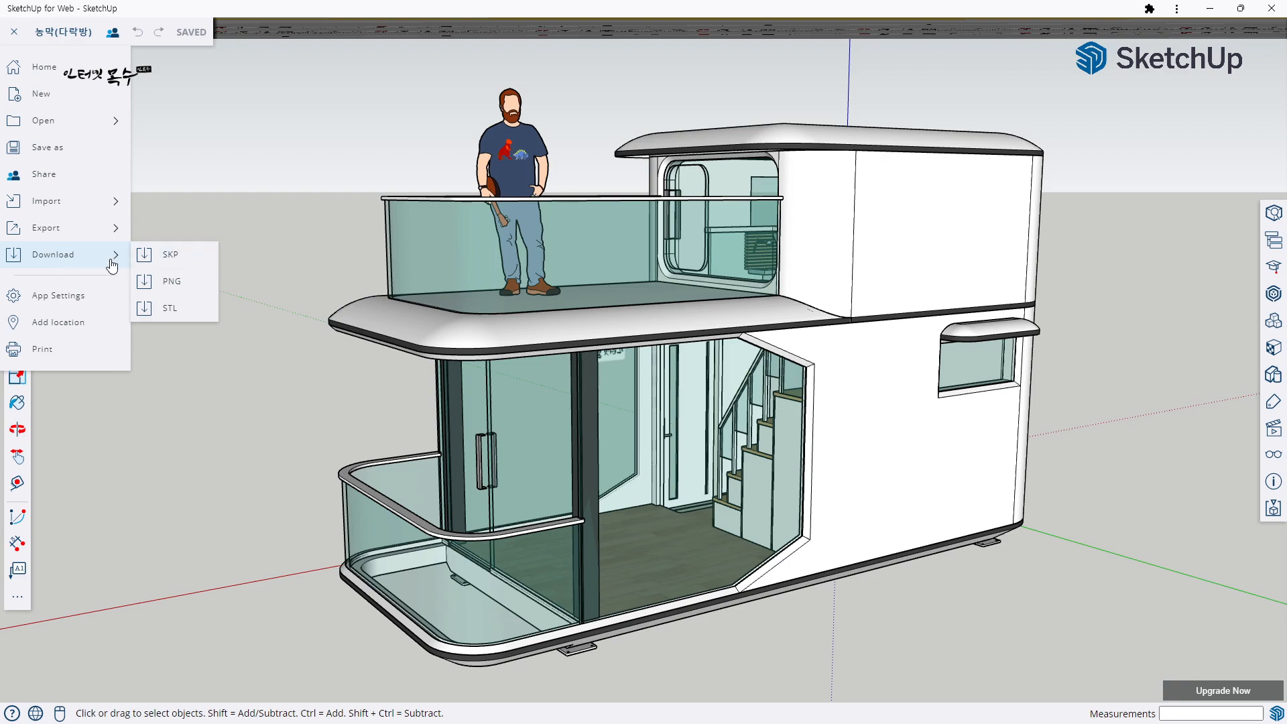
{"action": "left_click", "coordinate": [179, 260]}
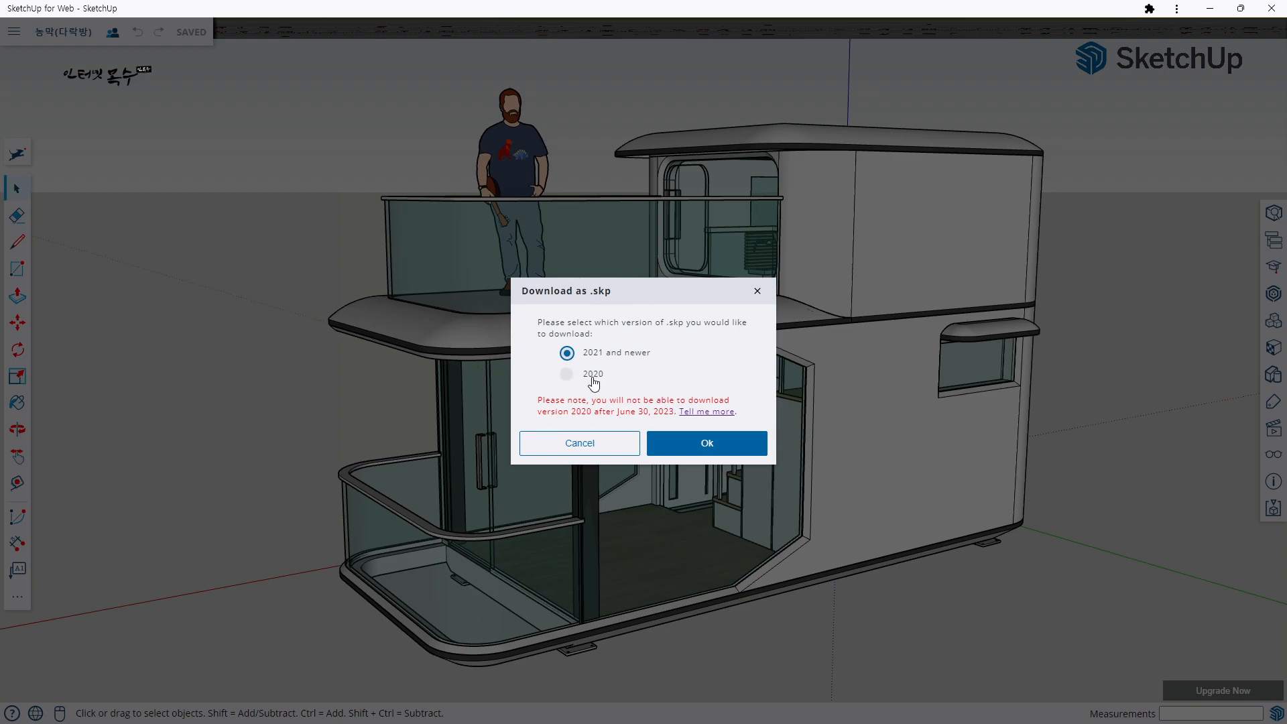
{"action": "left_click", "coordinate": [568, 377]}
{"action": "left_click", "coordinate": [581, 444]}
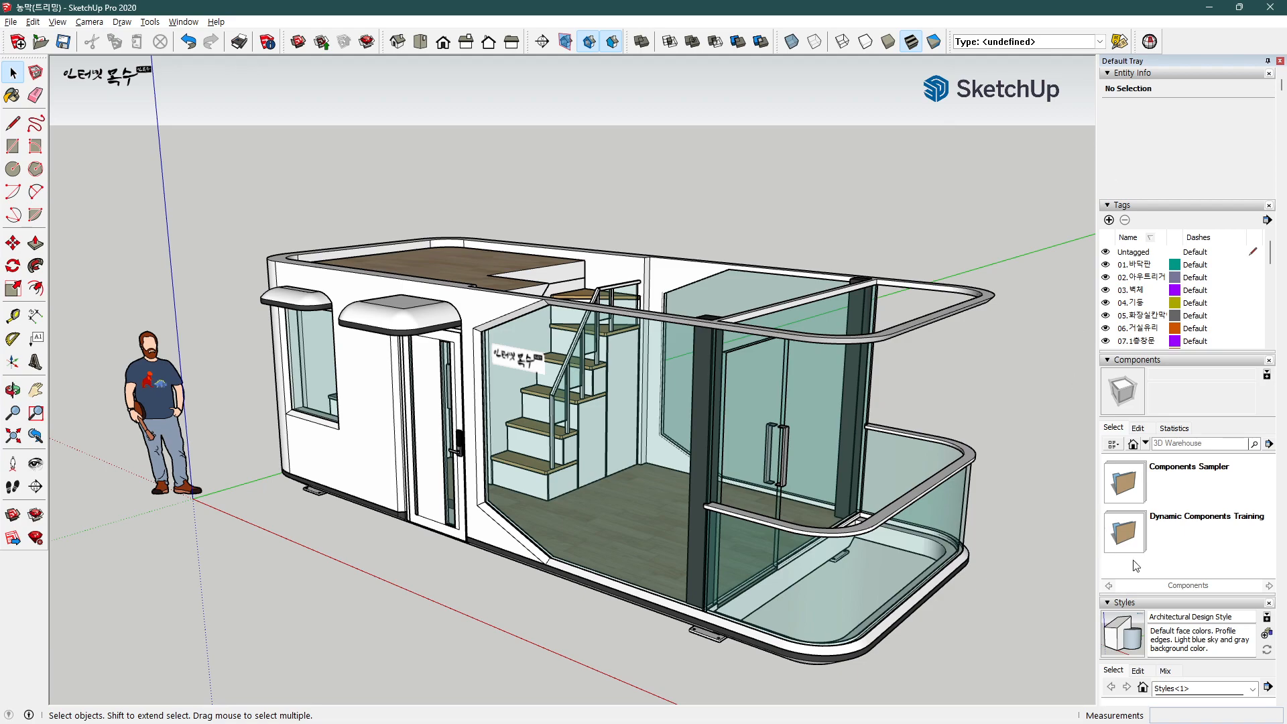
{"action": "scroll", "coordinate": [1168, 546], "scroll_direction": "down", "scroll_amount": 10}
{"action": "scroll", "coordinate": [1167, 548], "scroll_direction": "down", "scroll_amount": 3}
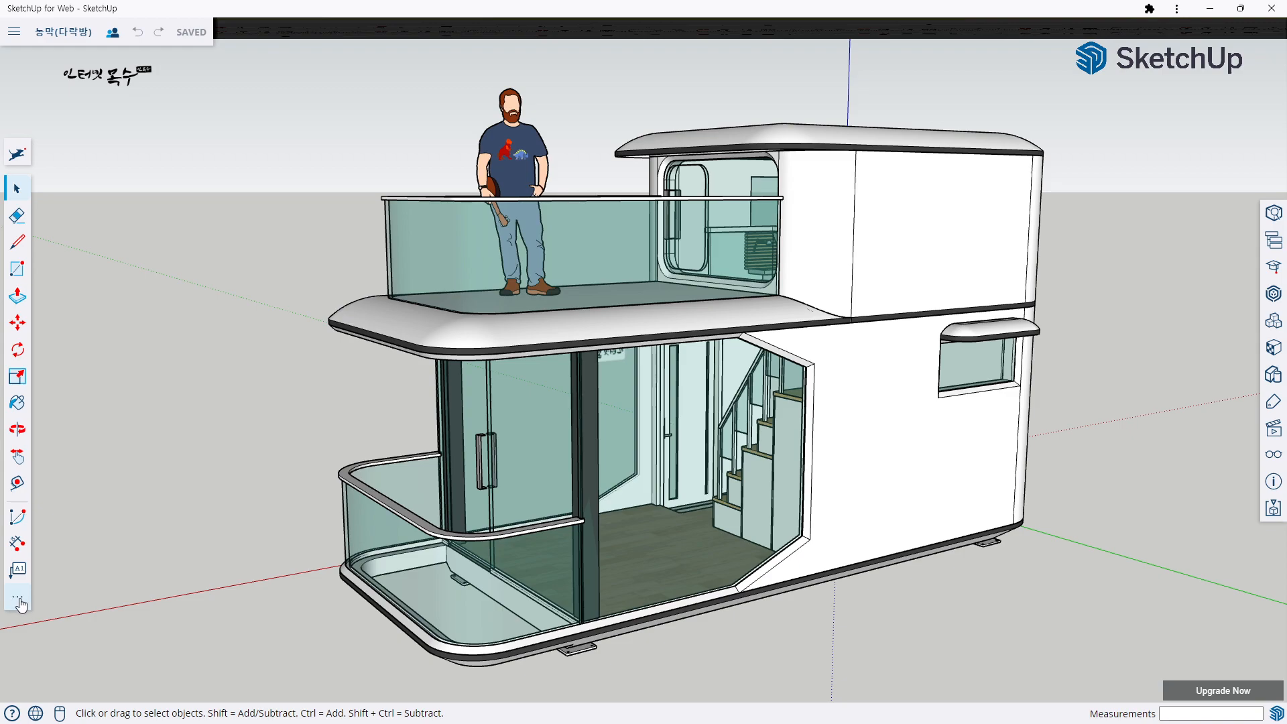
{"action": "left_click", "coordinate": [20, 602]}
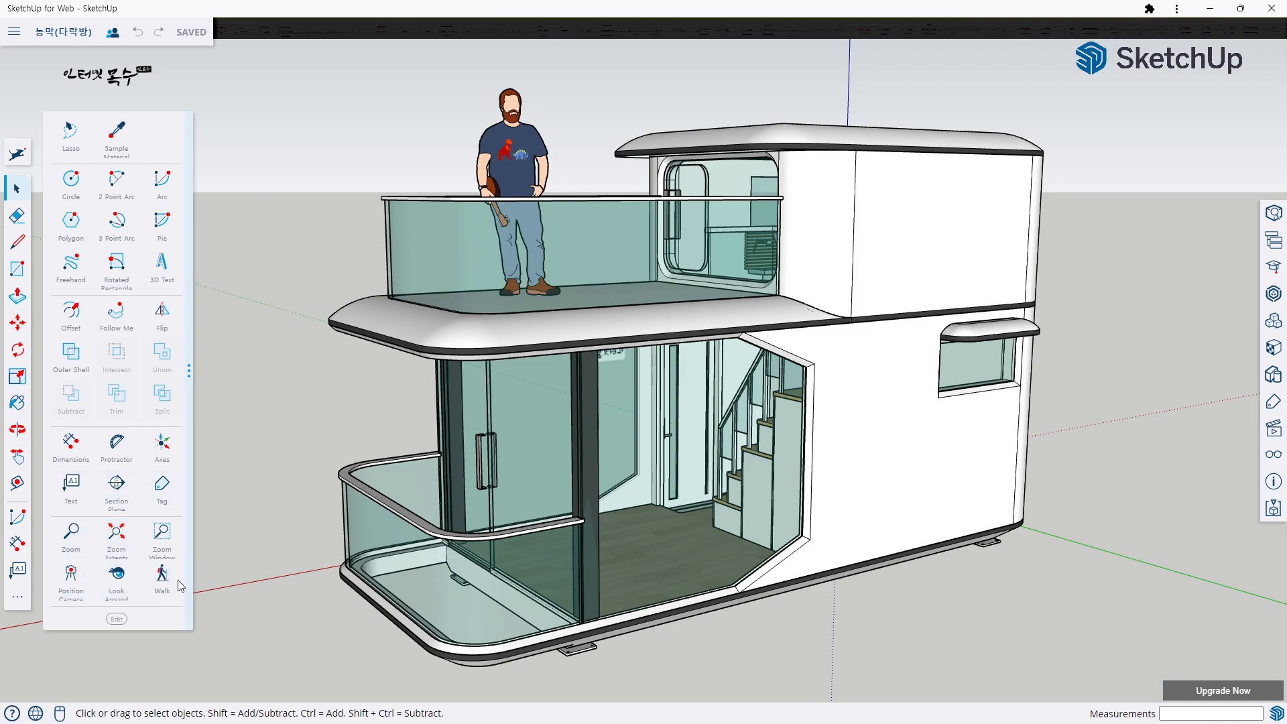
{"action": "left_click", "coordinate": [15, 599]}
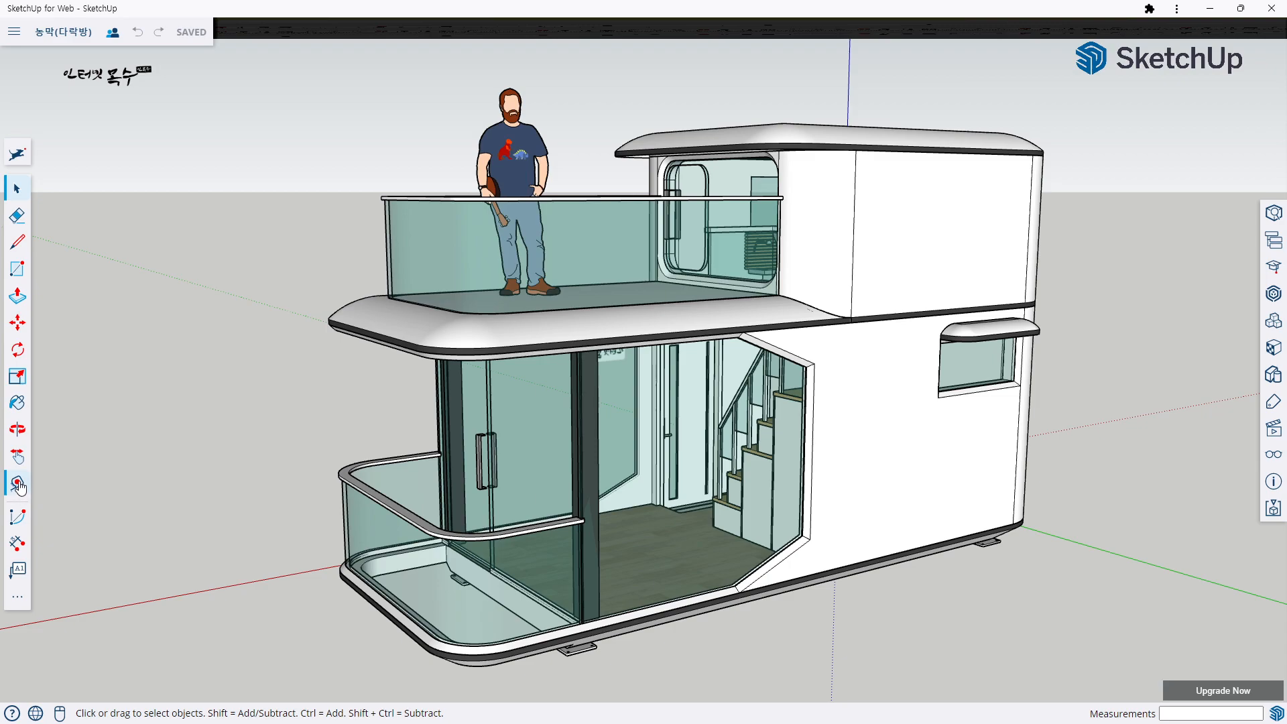
{"action": "left_click", "coordinate": [20, 324]}
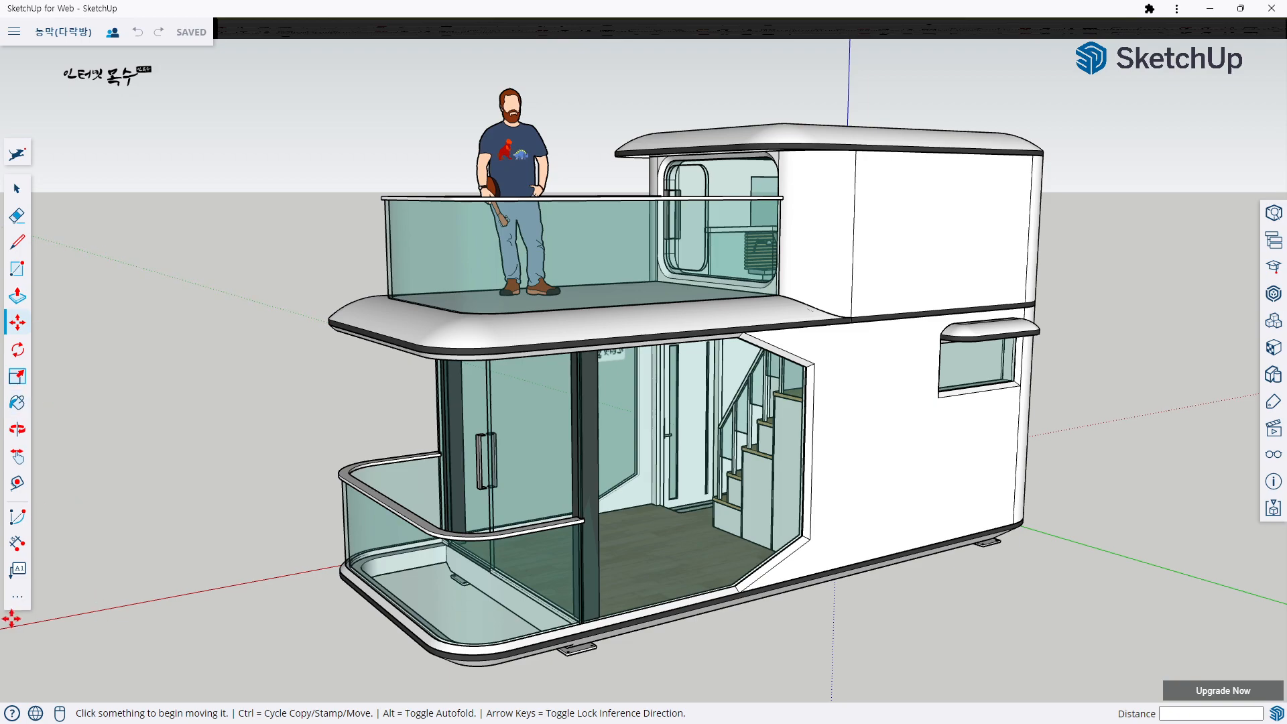
{"action": "left_click", "coordinate": [17, 599]}
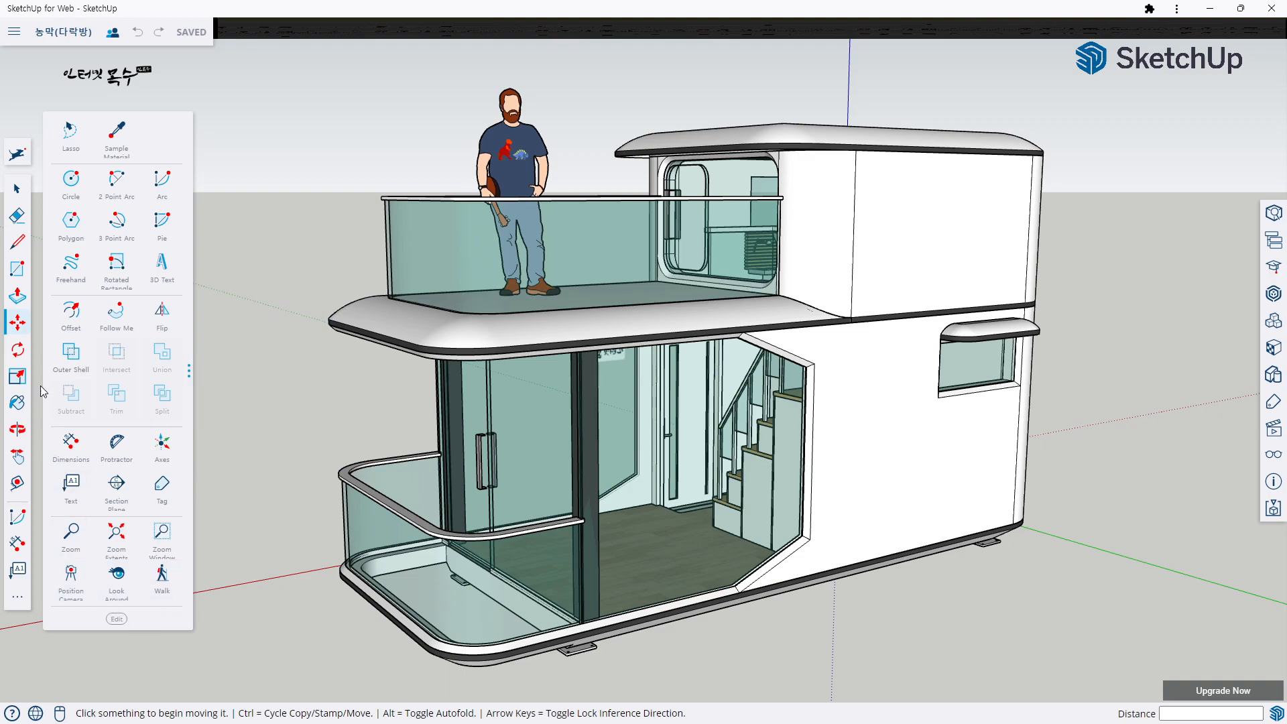
{"action": "left_click", "coordinate": [234, 467]}
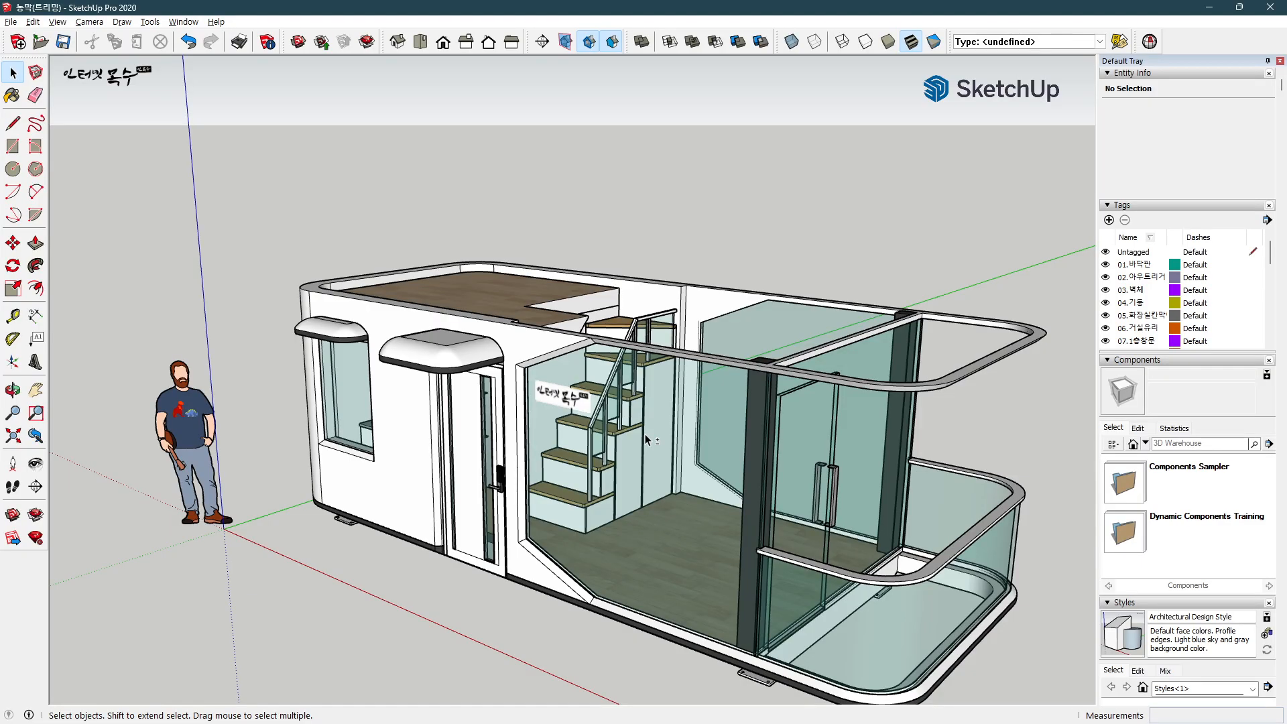
{"action": "middle_click_drag", "start_coordinate": [645, 434], "coordinate": [587, 346]}
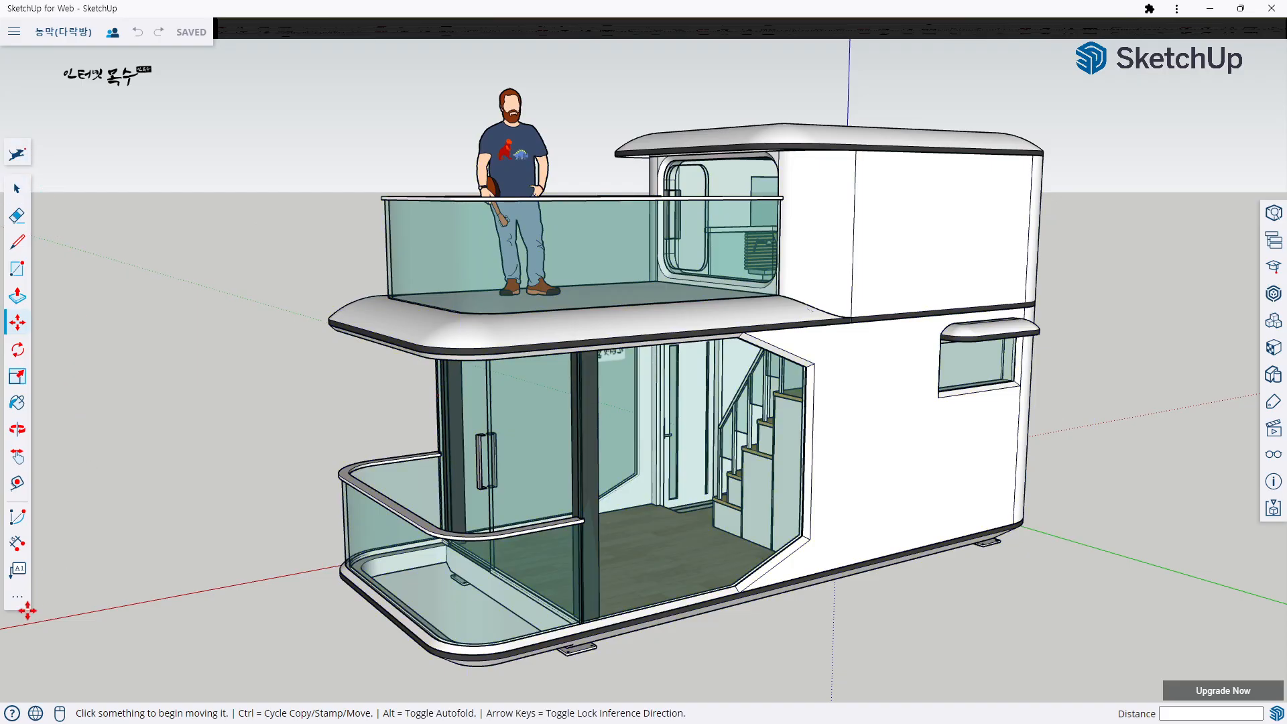
{"action": "left_click", "coordinate": [17, 192]}
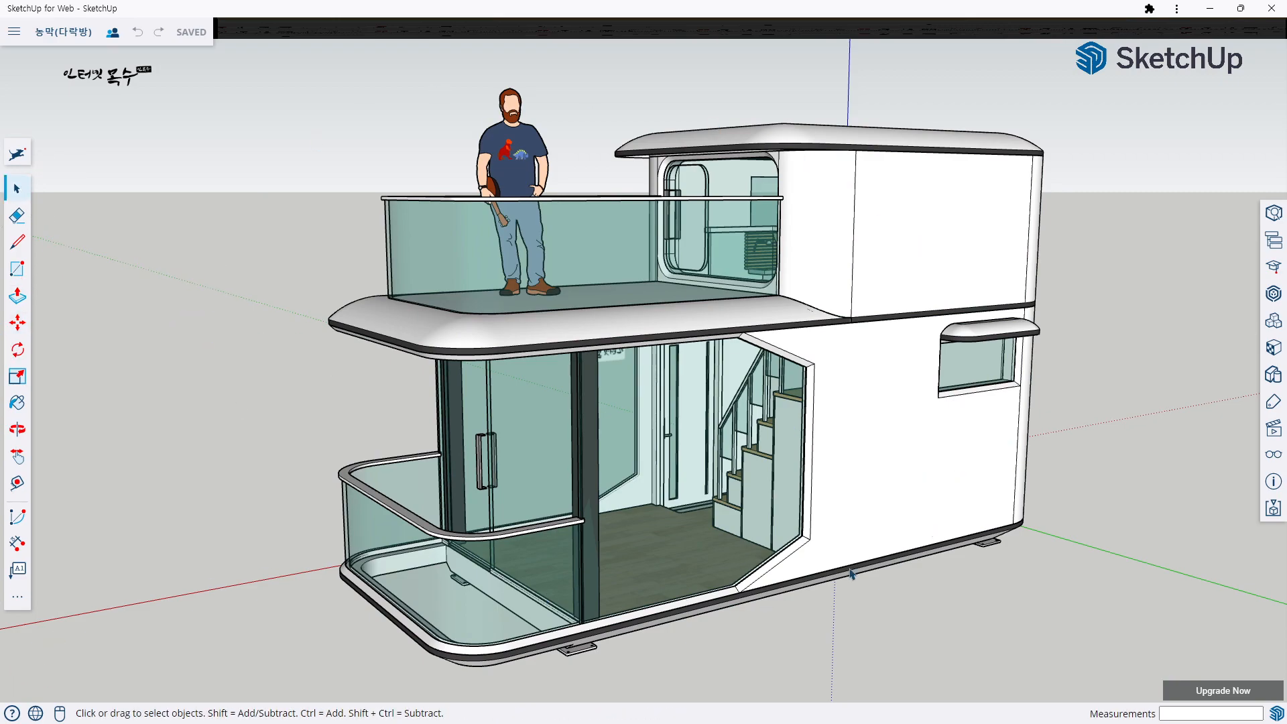
Step: Switch to SketchUp Pro 2020 and place a tape-measure guide line along the short outer edge of the wall rim at the loft end
{"action": "left_click", "coordinate": [1210, 9]}
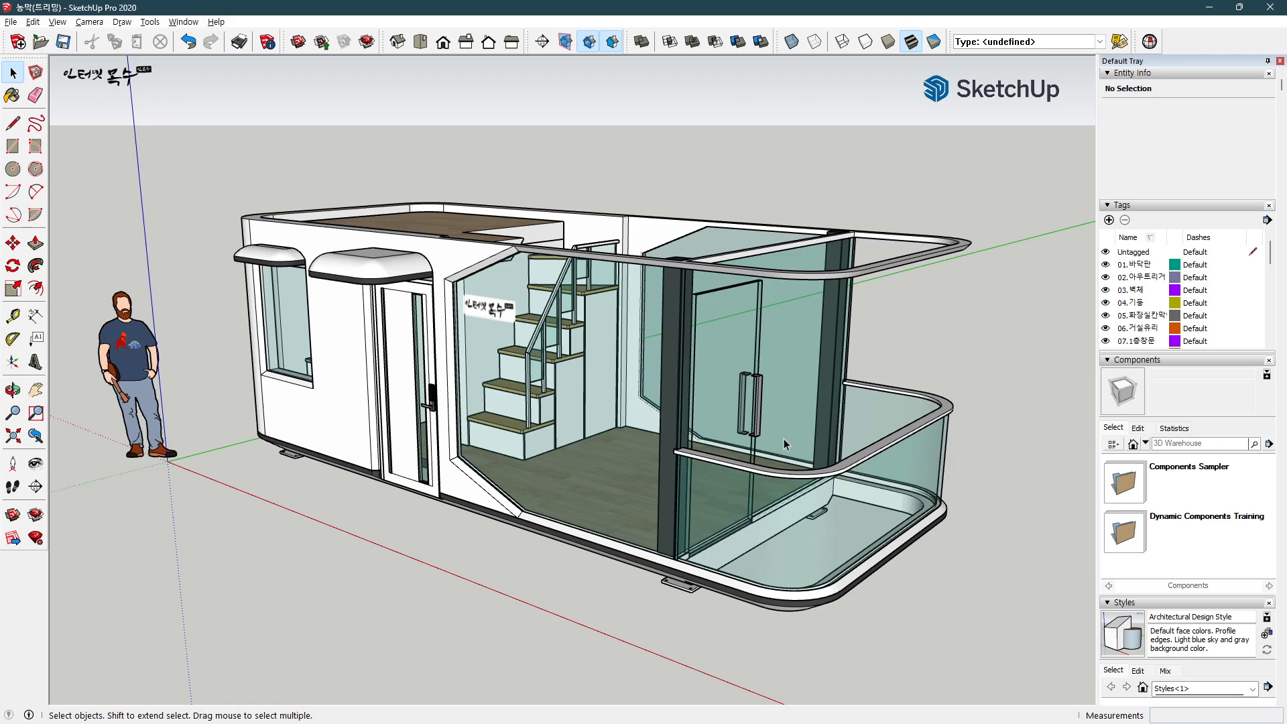
{"action": "middle_click_drag", "start_coordinate": [531, 282], "coordinate": [255, 193]}
{"action": "middle_click_drag", "start_coordinate": [516, 173], "coordinate": [510, 395]}
{"action": "key", "text": "space"}
{"action": "middle_click_drag", "start_coordinate": [529, 371], "coordinate": [404, 372]}
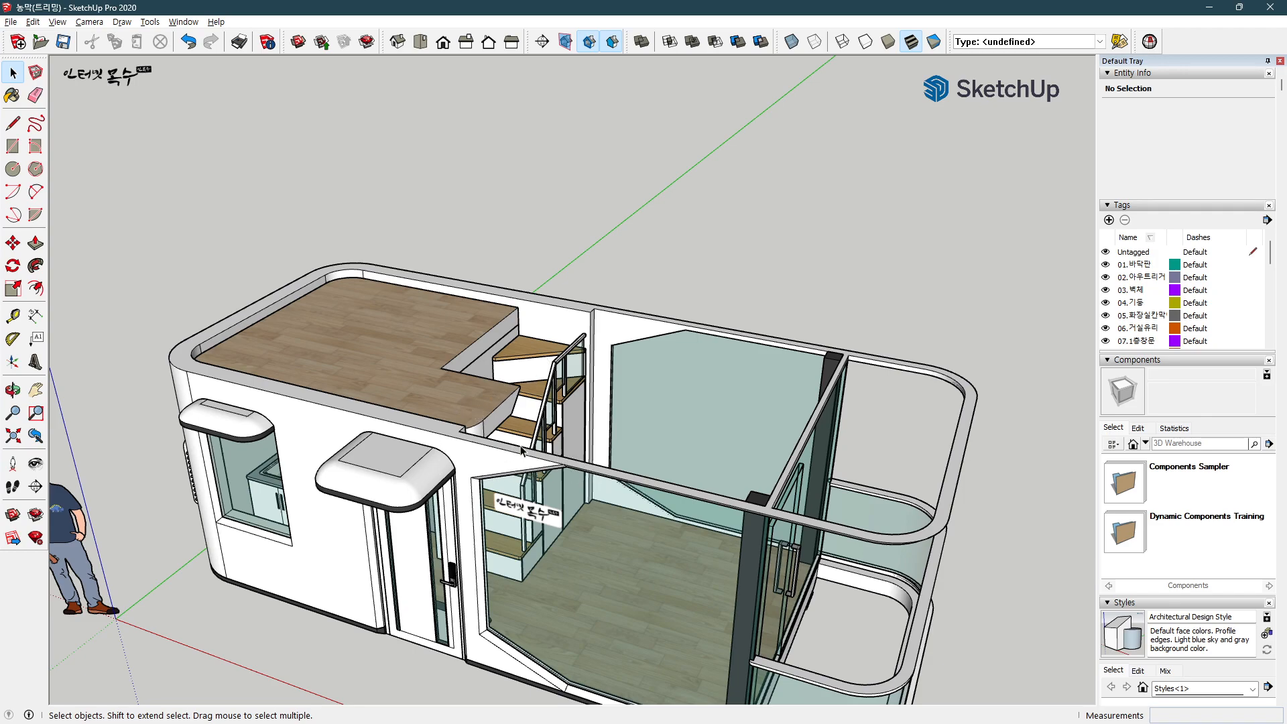
{"action": "middle_click_drag", "start_coordinate": [522, 421], "coordinate": [497, 414]}
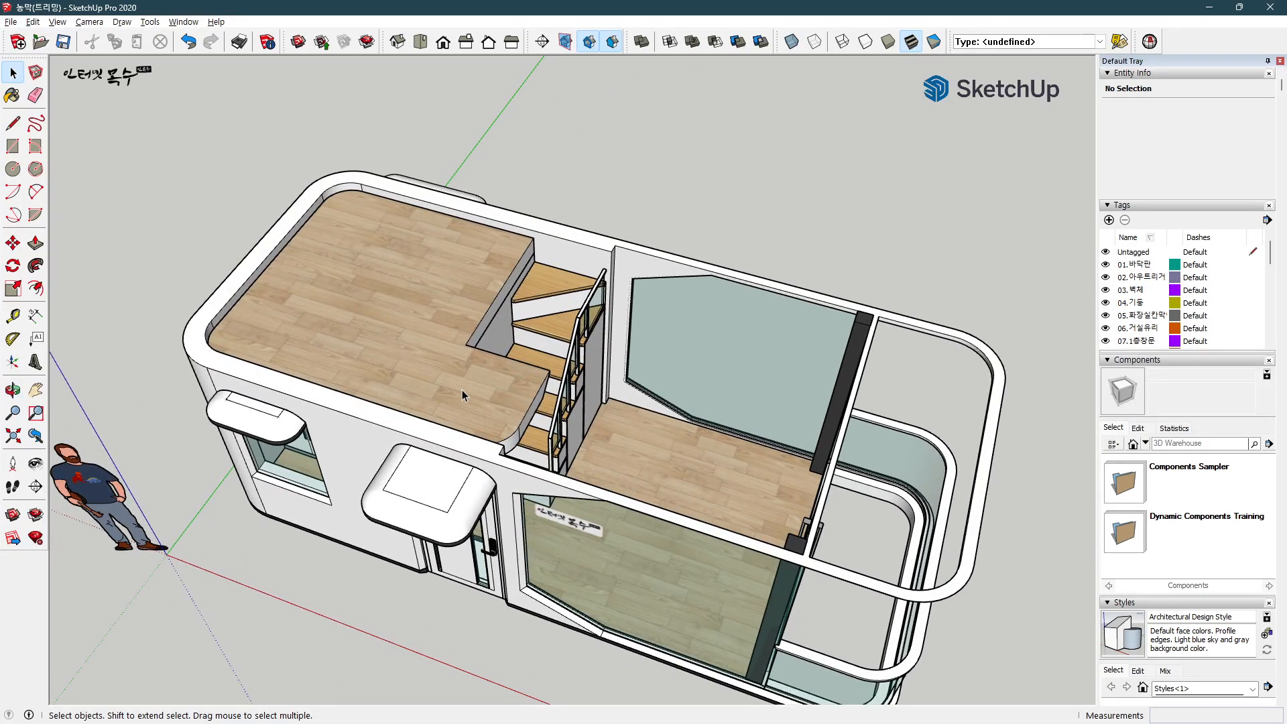
{"action": "left_click", "coordinate": [18, 321]}
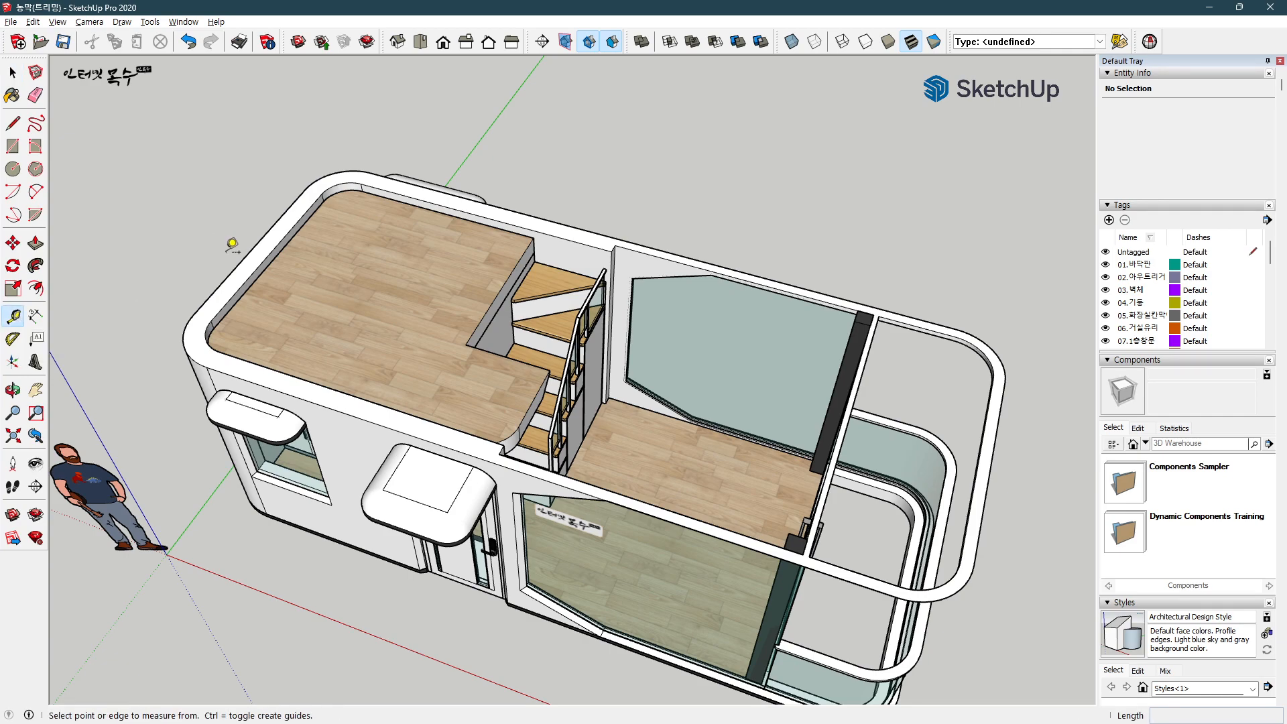
{"action": "mouse_move", "coordinate": [244, 255]}
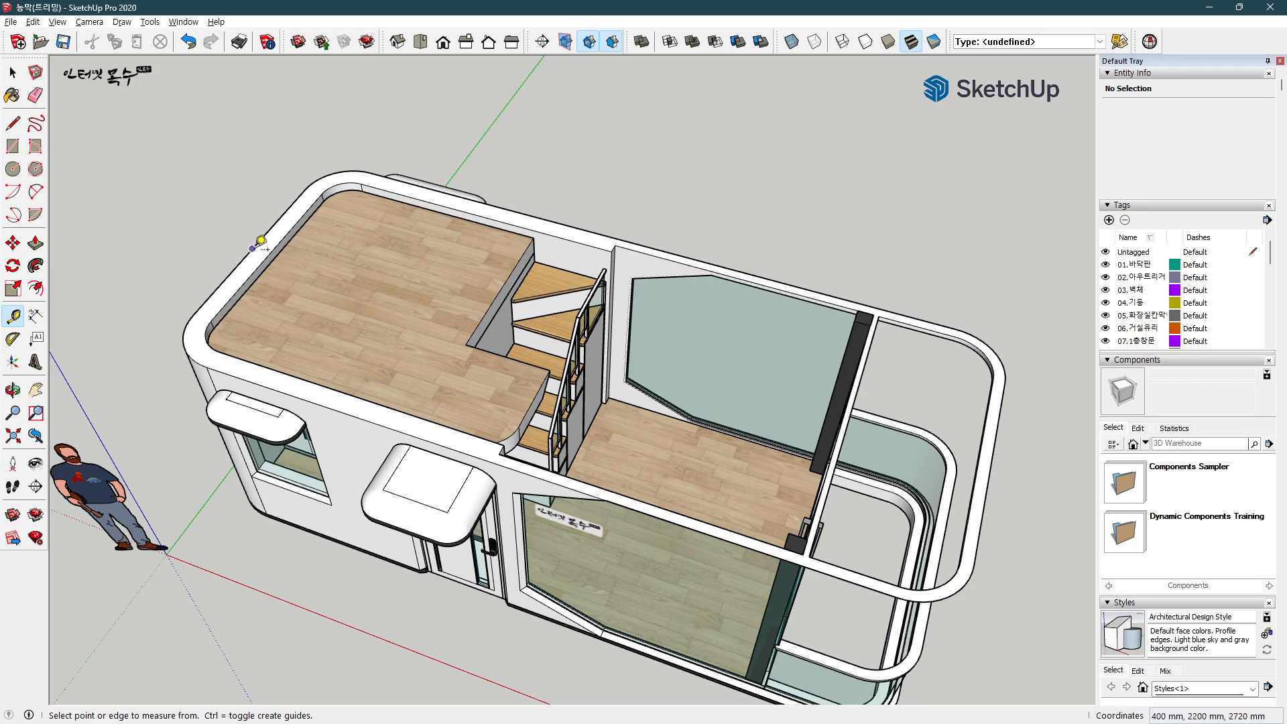
{"action": "left_click", "coordinate": [252, 249]}
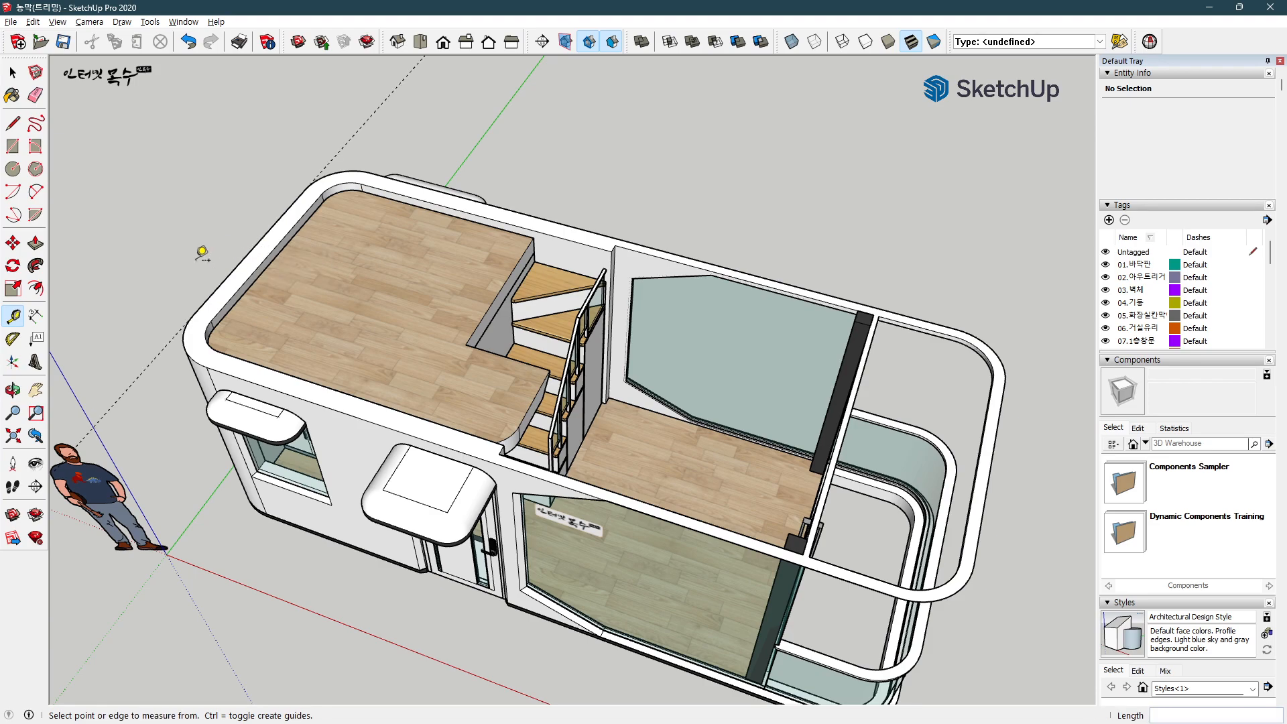
{"action": "key", "text": "Escape"}
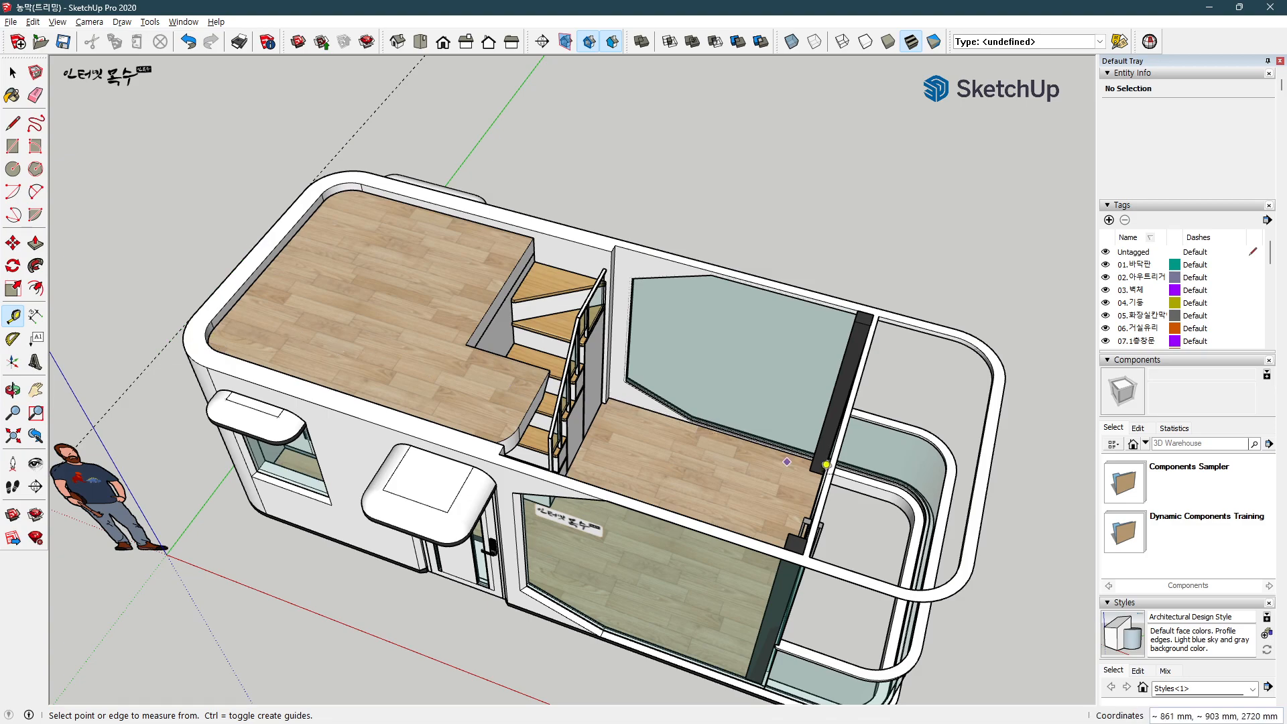
Step: Place guide lines across the wall rim at the loft-side notch by the stairs and along both long outer edges of the rim
{"action": "scroll", "coordinate": [504, 447], "scroll_direction": "up", "scroll_amount": 5}
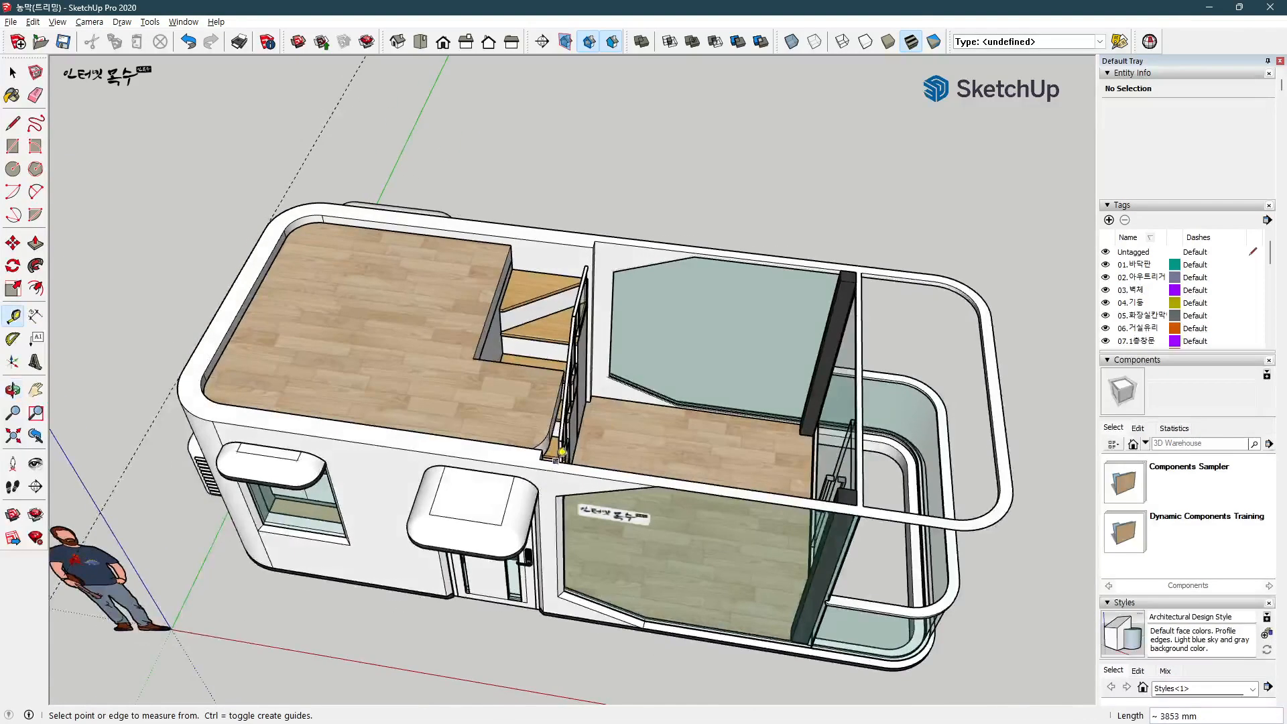
{"action": "double_click", "coordinate": [506, 457]}
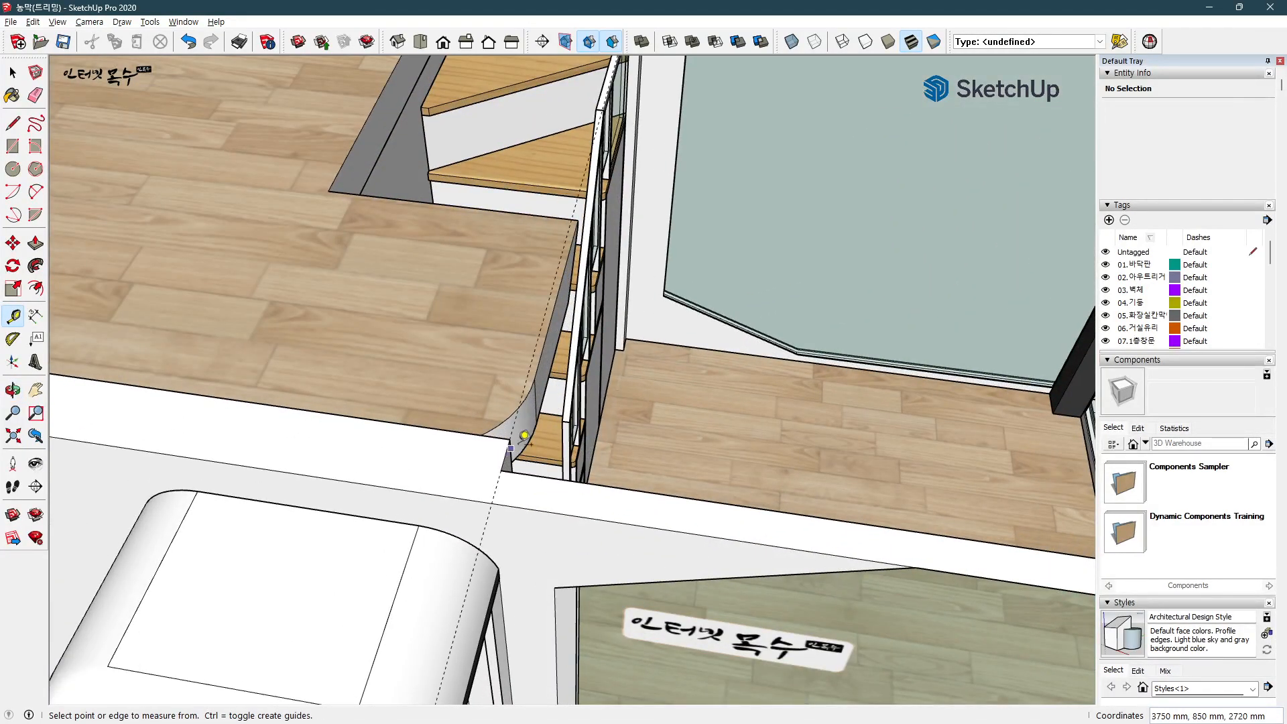
{"action": "scroll", "coordinate": [573, 450], "scroll_direction": "down", "scroll_amount": 5}
{"action": "scroll", "coordinate": [575, 445], "scroll_direction": "down", "scroll_amount": 3}
{"action": "scroll", "coordinate": [563, 218], "scroll_direction": "up", "scroll_amount": 2}
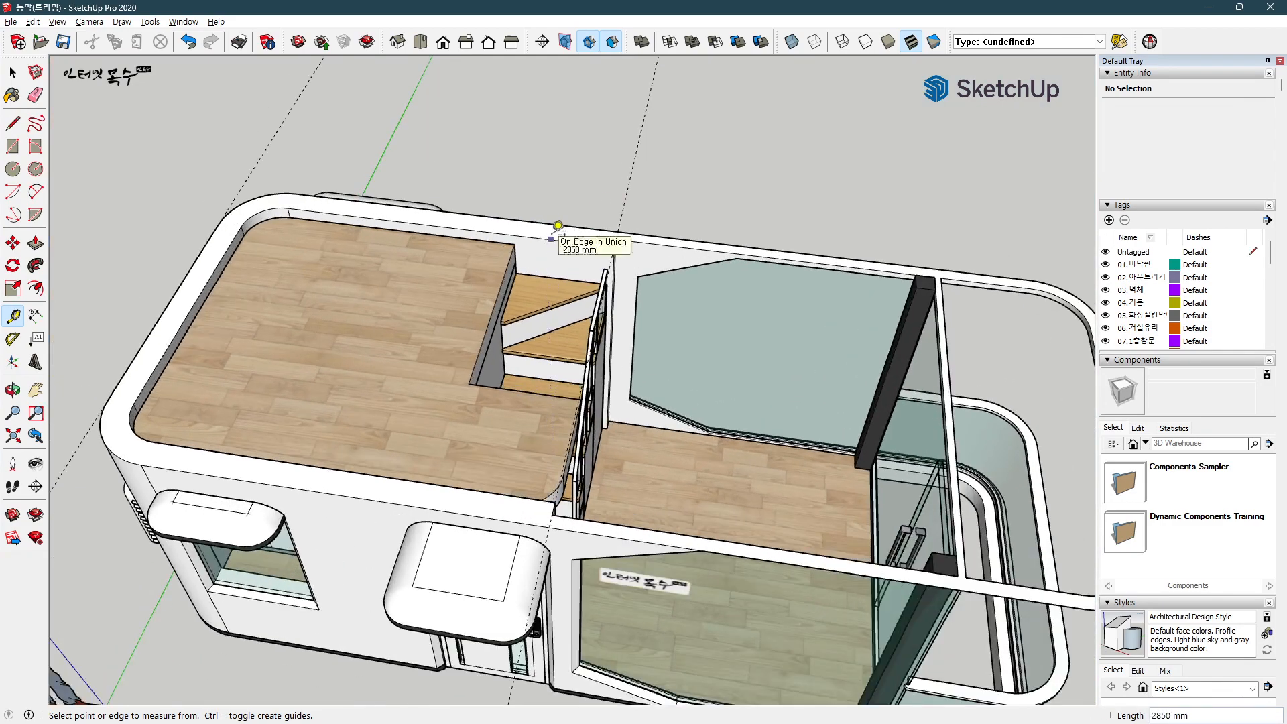
{"action": "double_click", "coordinate": [492, 213]}
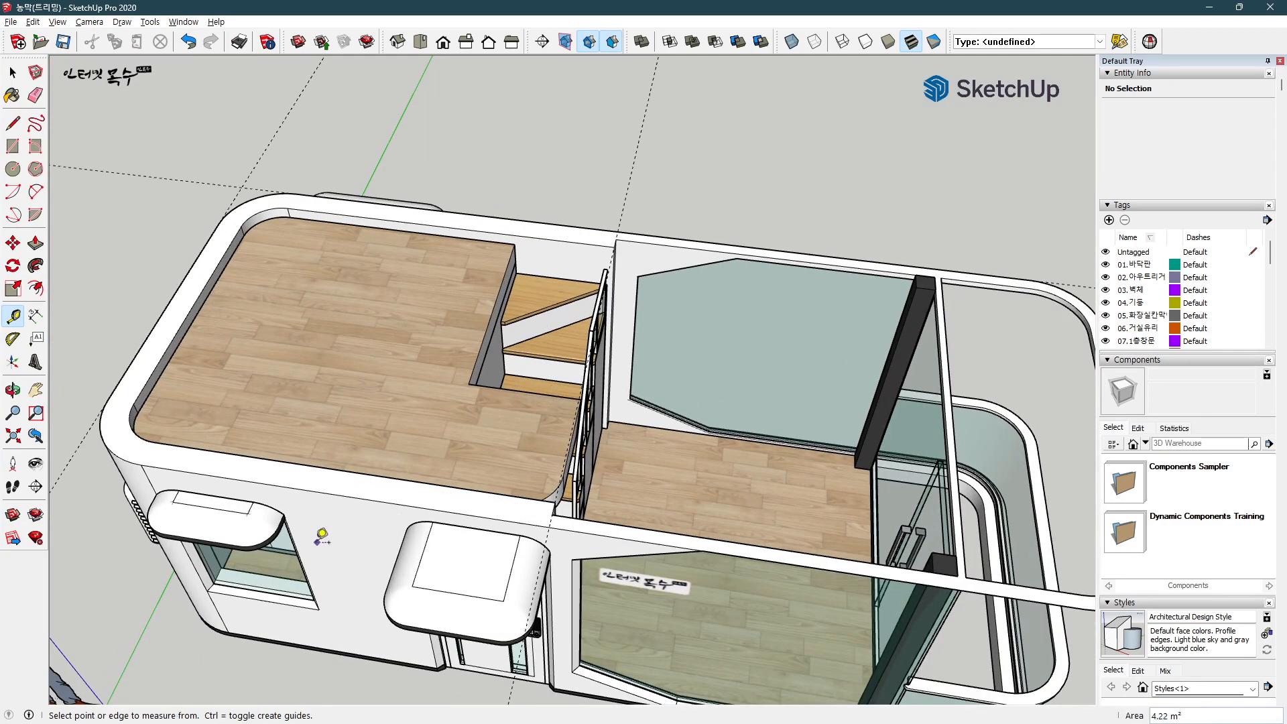
{"action": "scroll", "coordinate": [338, 486], "scroll_direction": "down", "scroll_amount": 3}
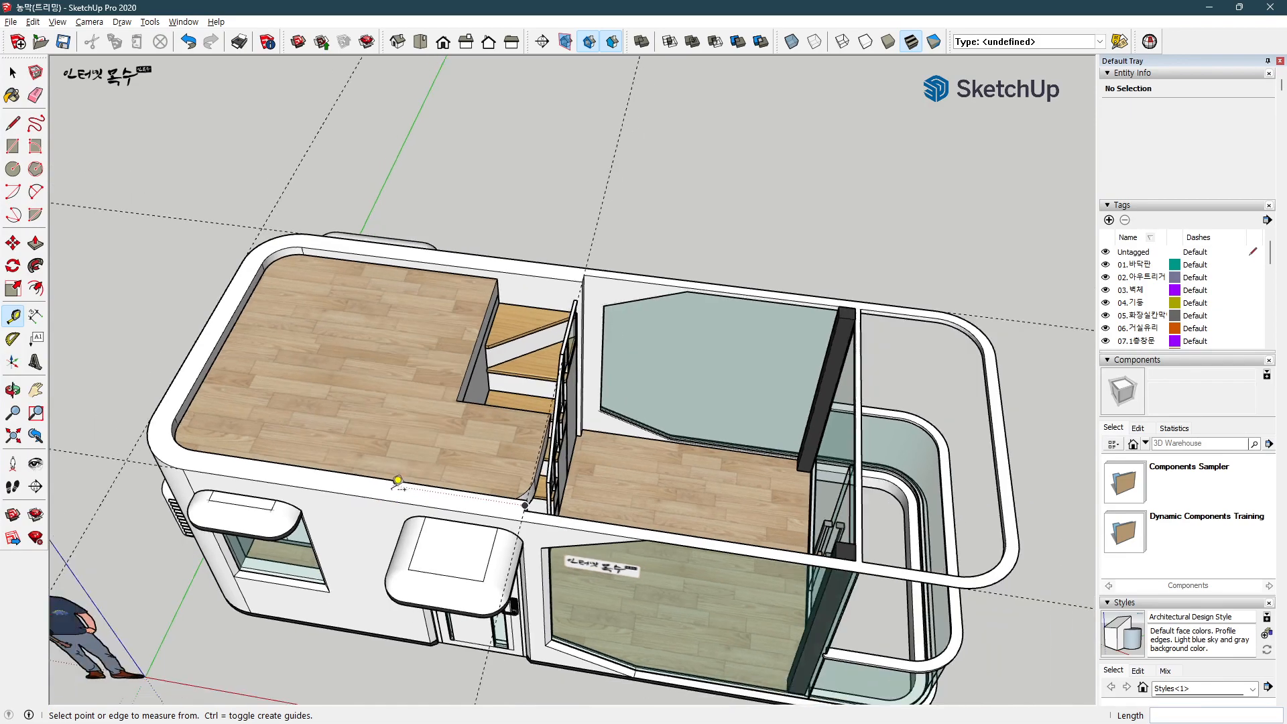
{"action": "scroll", "coordinate": [547, 566], "scroll_direction": "up", "scroll_amount": 2}
{"action": "middle_click_drag", "start_coordinate": [528, 563], "coordinate": [562, 545]}
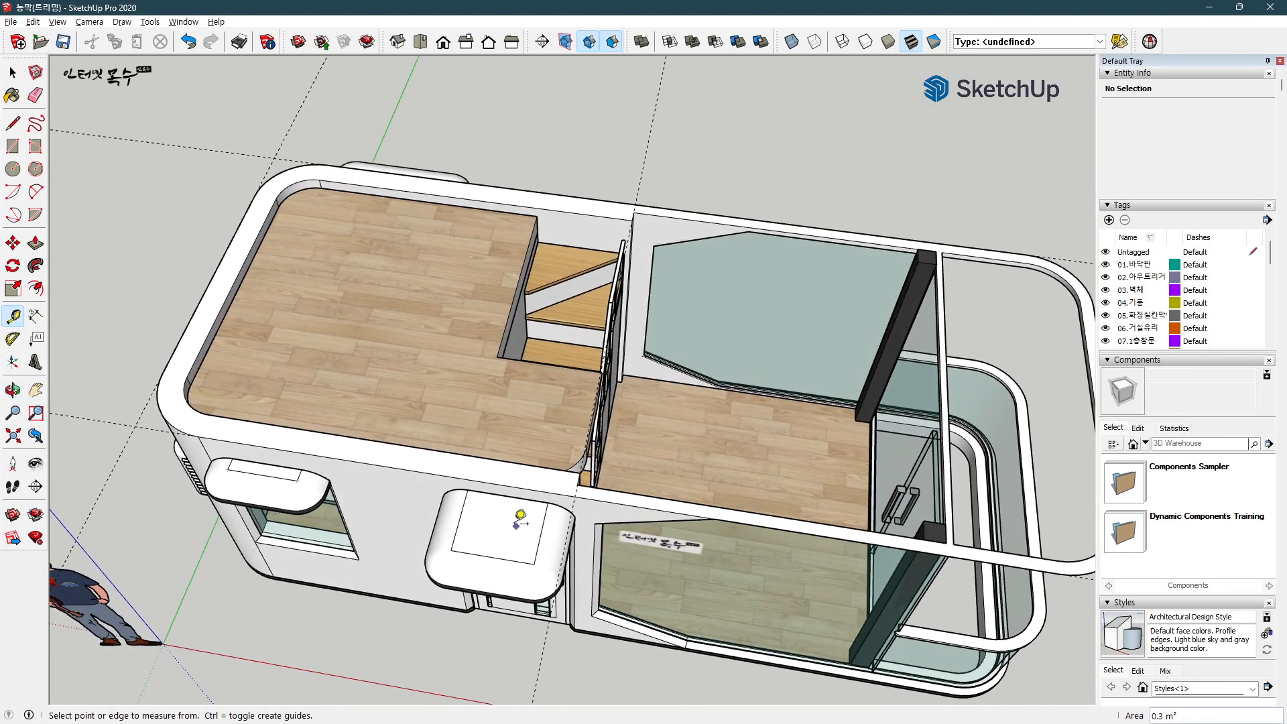
Step: Draw a 3350 by 3000 mm rectangle between the guide intersections over the loft and push/pull it up 1500 mm
{"action": "key", "text": "r"}
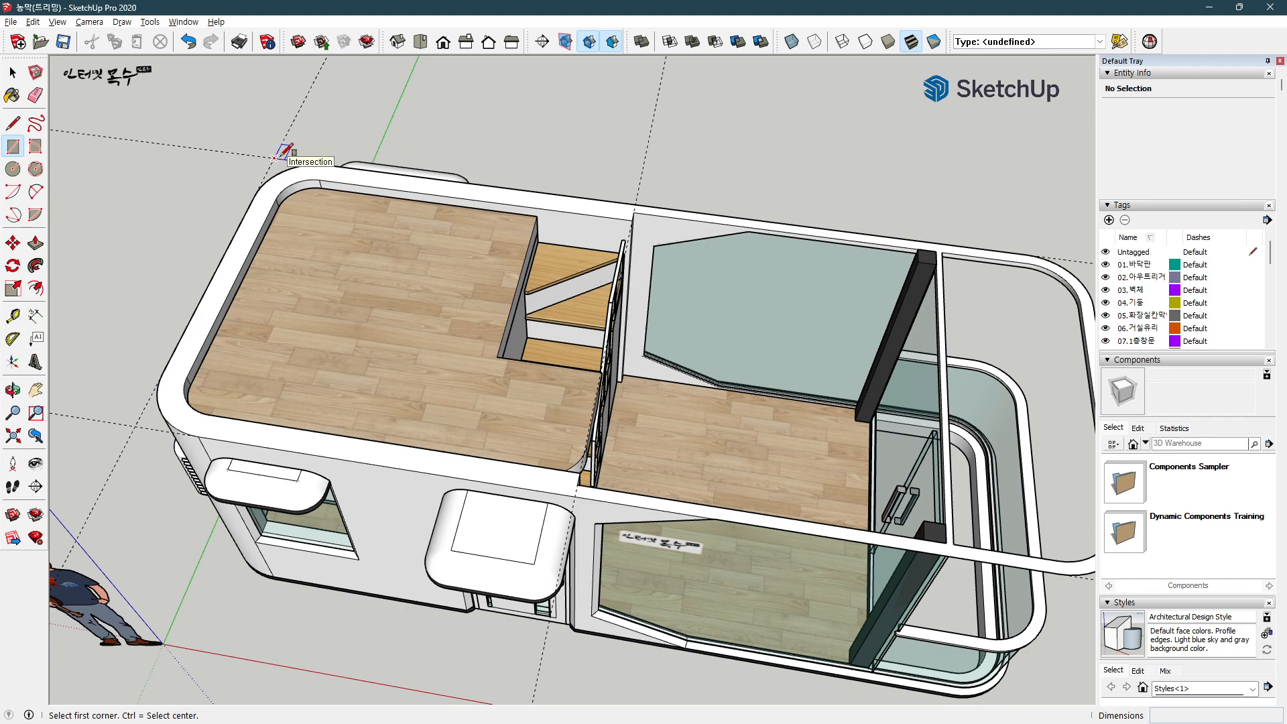
{"action": "left_click", "coordinate": [274, 158]}
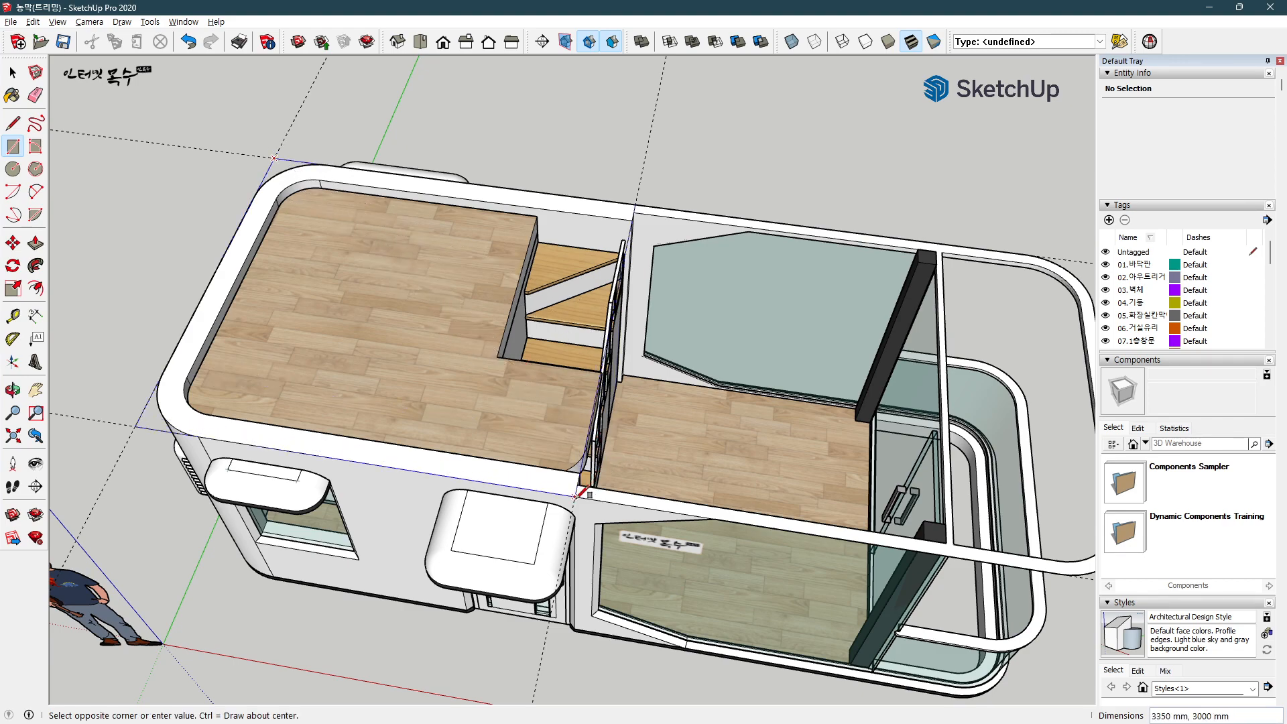
{"action": "left_click", "coordinate": [581, 474]}
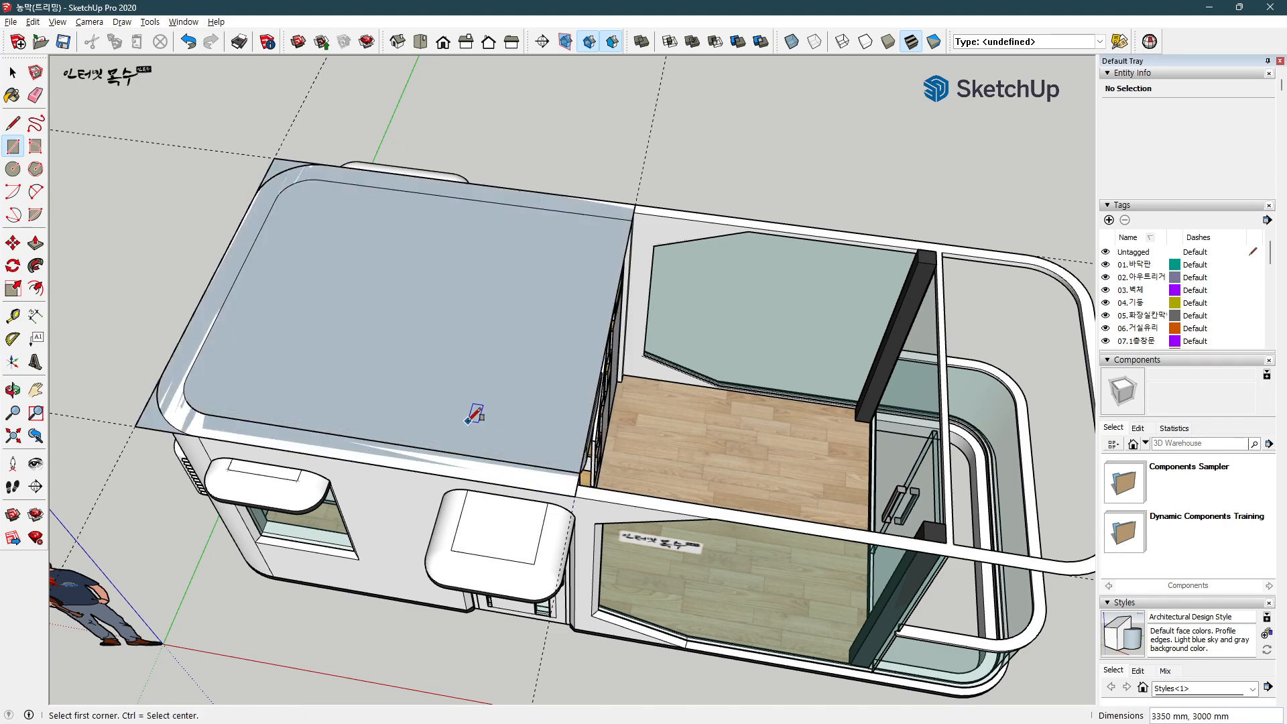
{"action": "key", "text": "p"}
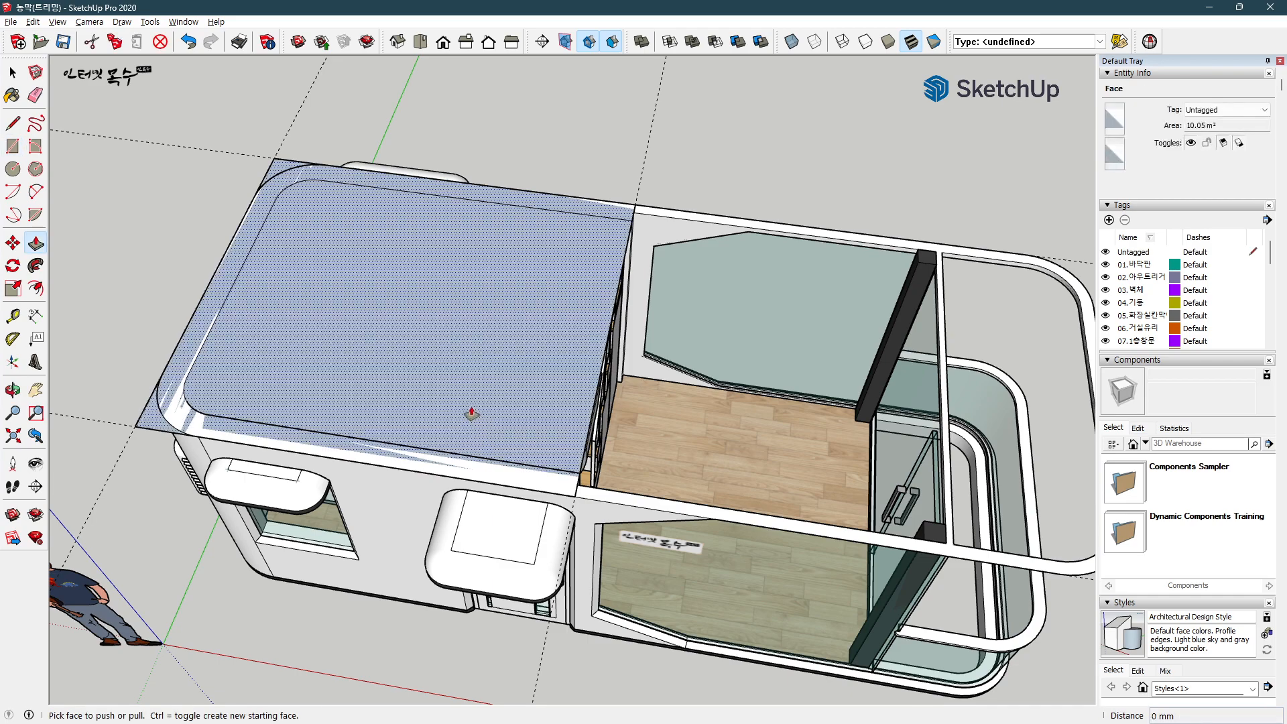
{"action": "left_click_drag", "start_coordinate": [475, 406], "coordinate": [425, 270]}
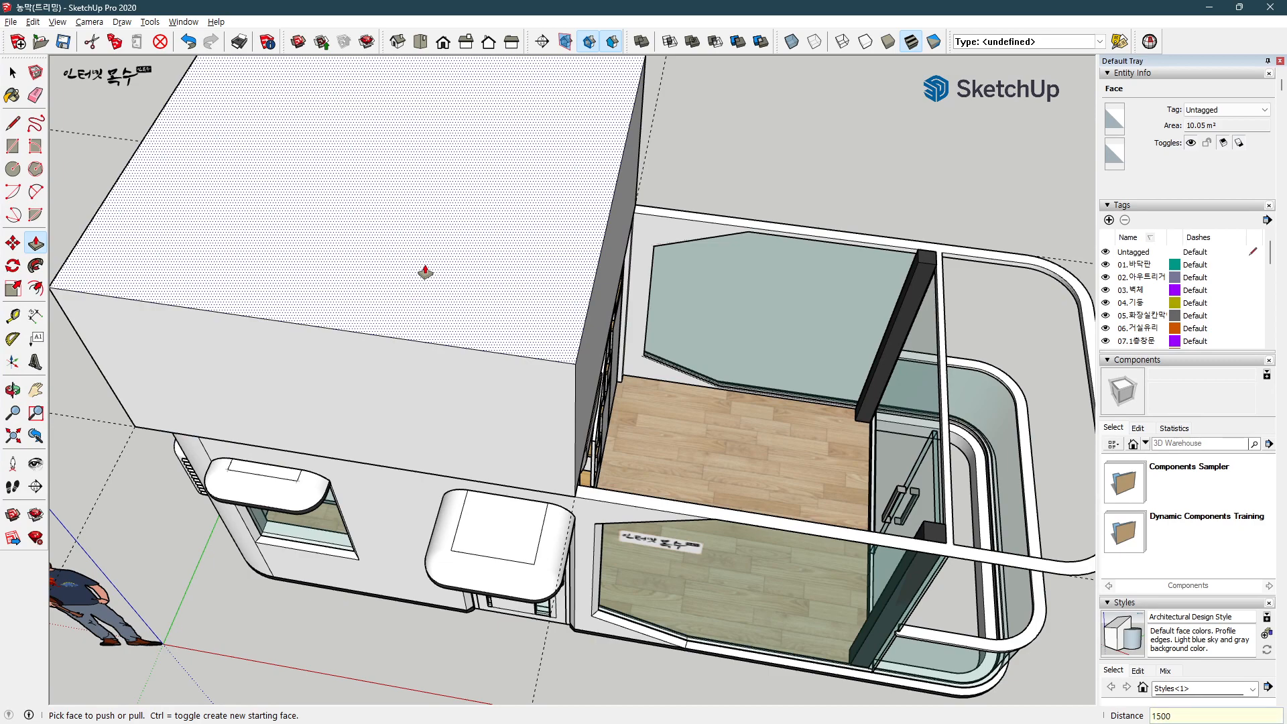
{"action": "key", "text": "Return"}
Step: Extend the block's end face 200 mm outward over the living area with Push/Pull
{"action": "middle_click_drag", "start_coordinate": [442, 268], "coordinate": [521, 394]}
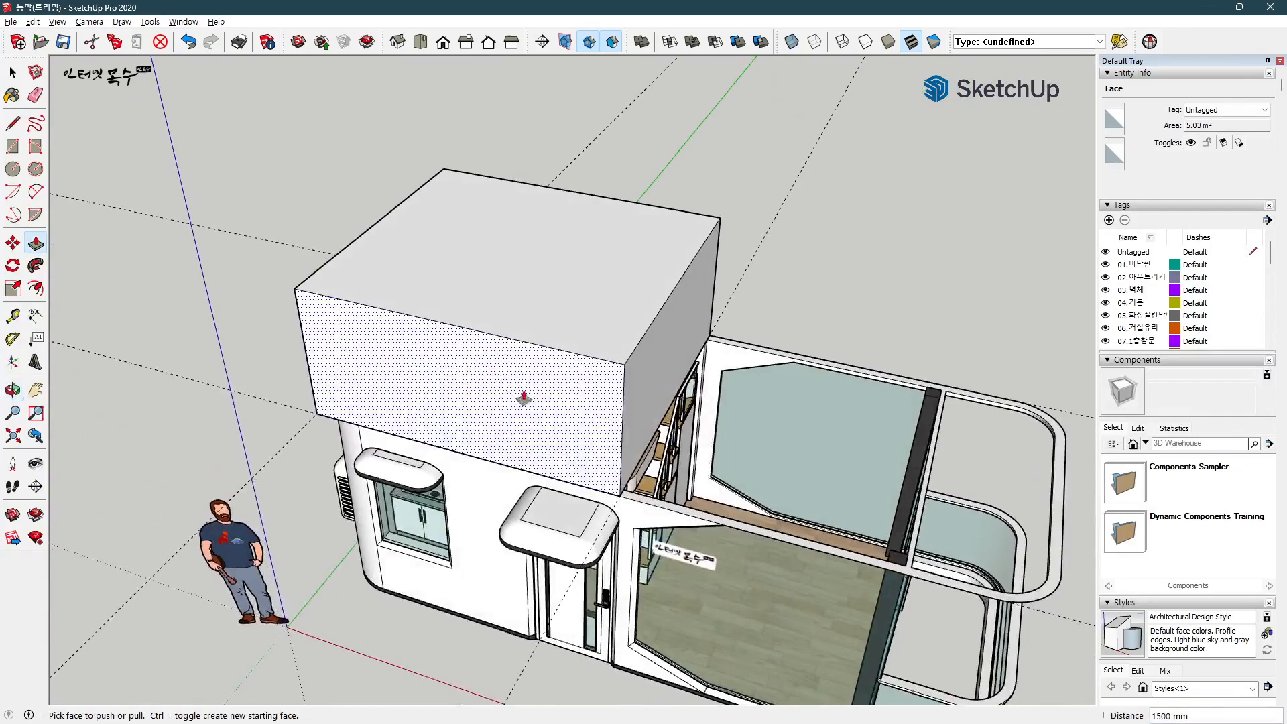
{"action": "left_click", "coordinate": [658, 374]}
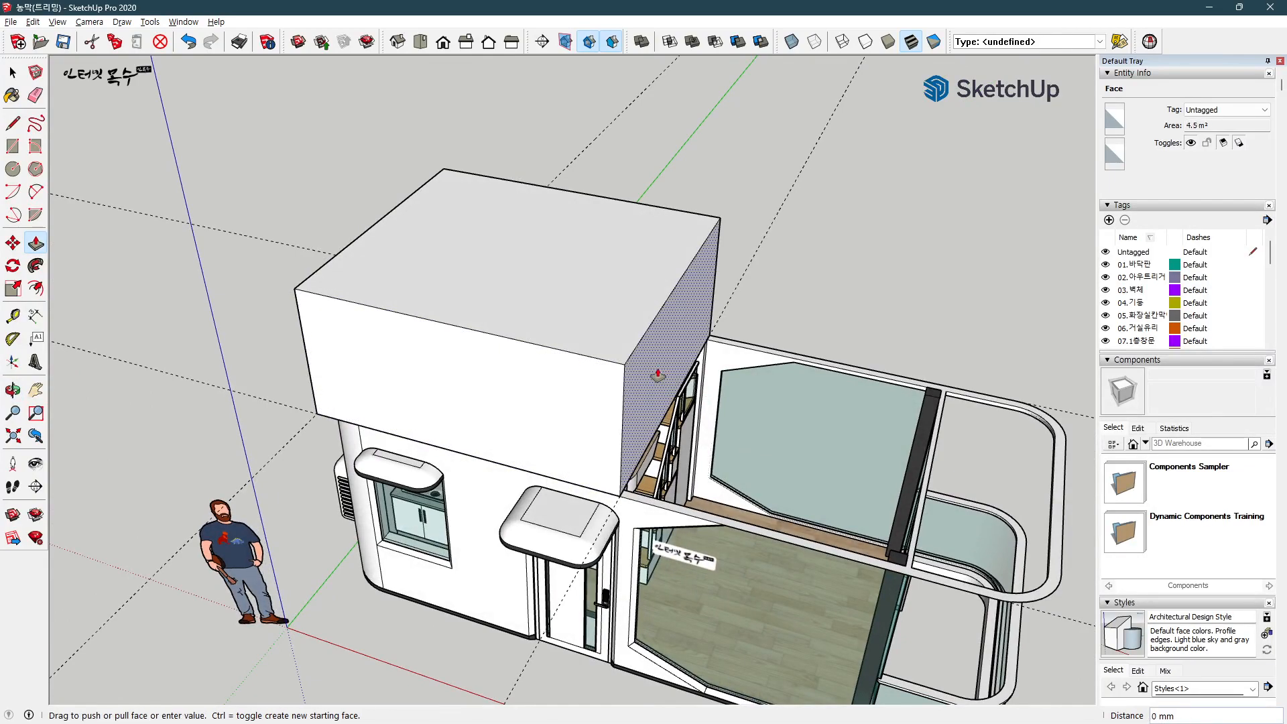
{"action": "left_click", "coordinate": [742, 428]}
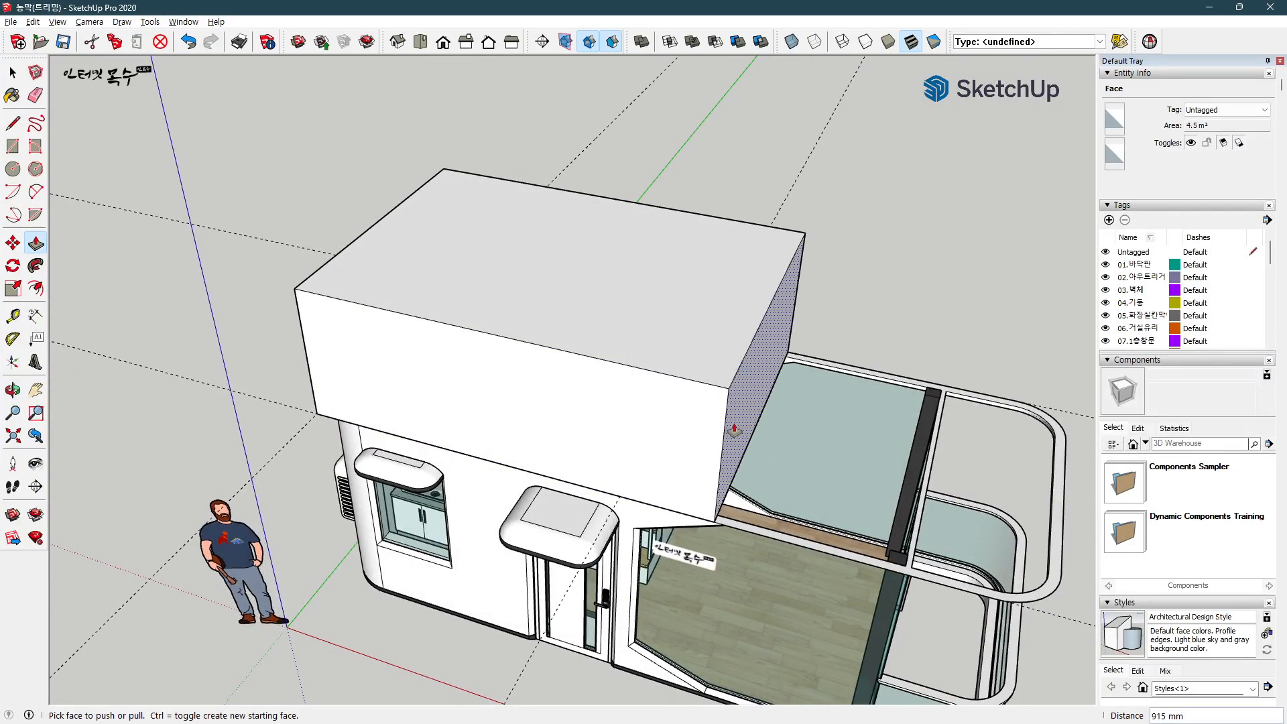
{"action": "left_click", "coordinate": [734, 430]}
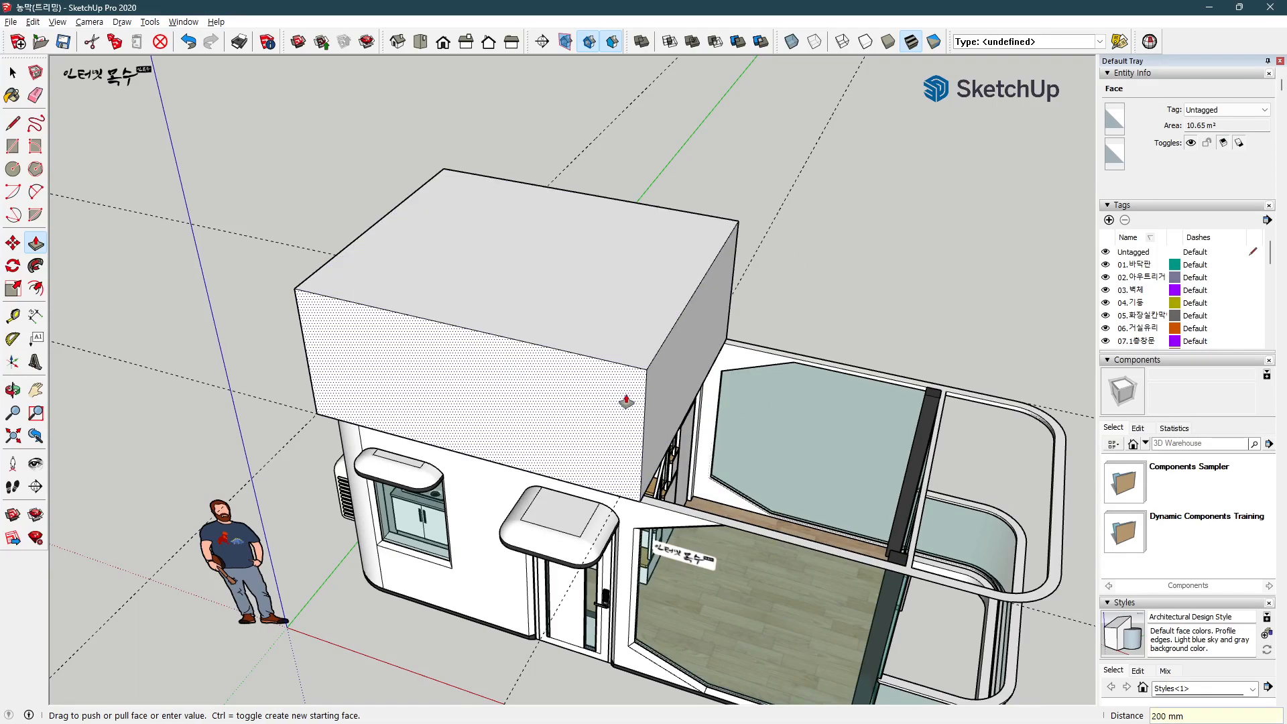
Step: Place guide lines on the loft block's top face, 500 mm inward from both long edges
{"action": "middle_click_drag", "start_coordinate": [572, 407], "coordinate": [489, 548]}
{"action": "key", "text": "t"}
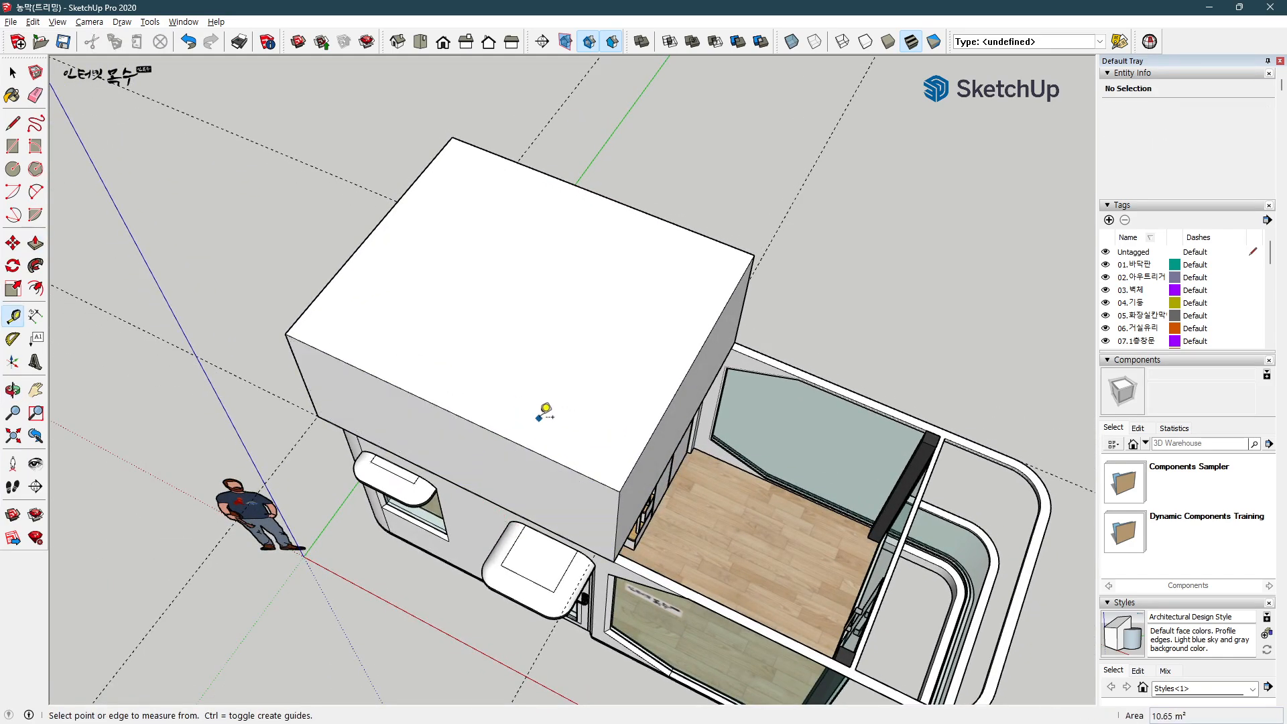
{"action": "left_click", "coordinate": [461, 416]}
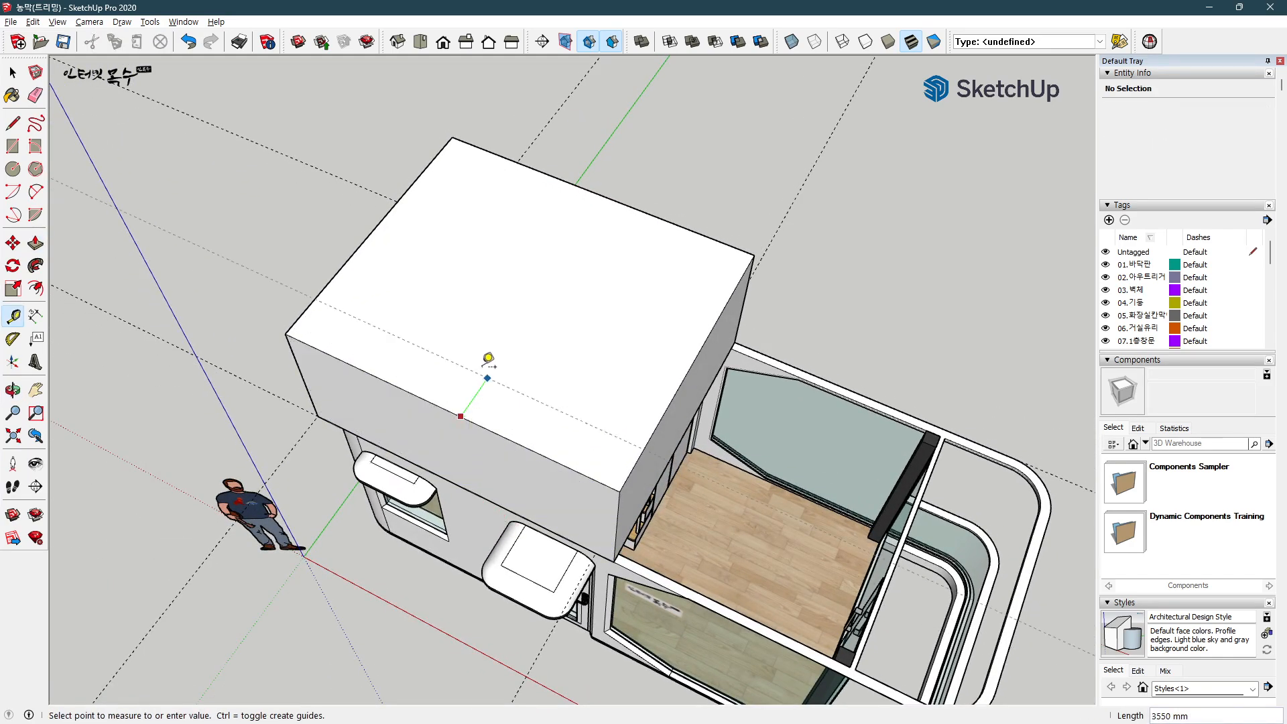
{"action": "type", "text": "500"}
{"action": "key", "text": "Return"}
{"action": "left_click", "coordinate": [597, 193]}
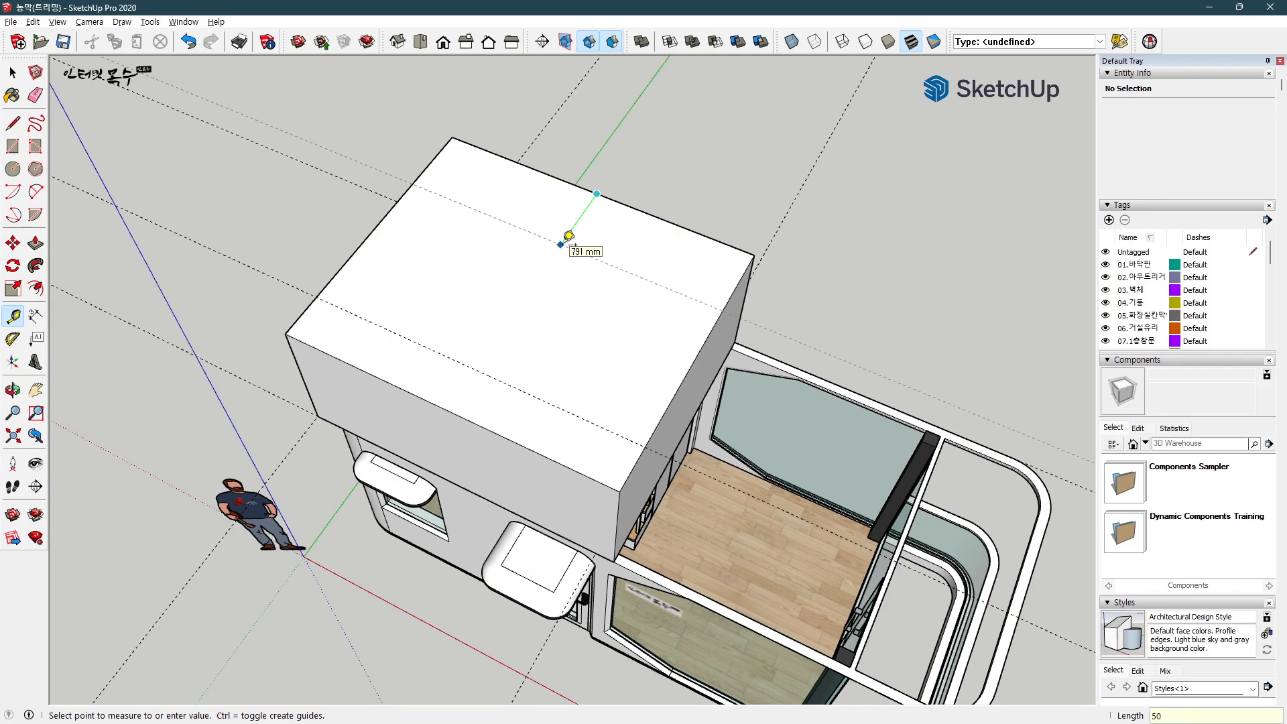
Step: Place guide lines on the block's top face, 500 mm inward from both short edges
{"action": "left_click", "coordinate": [369, 234]}
{"action": "type", "text": "500"}
{"action": "key", "text": "Return"}
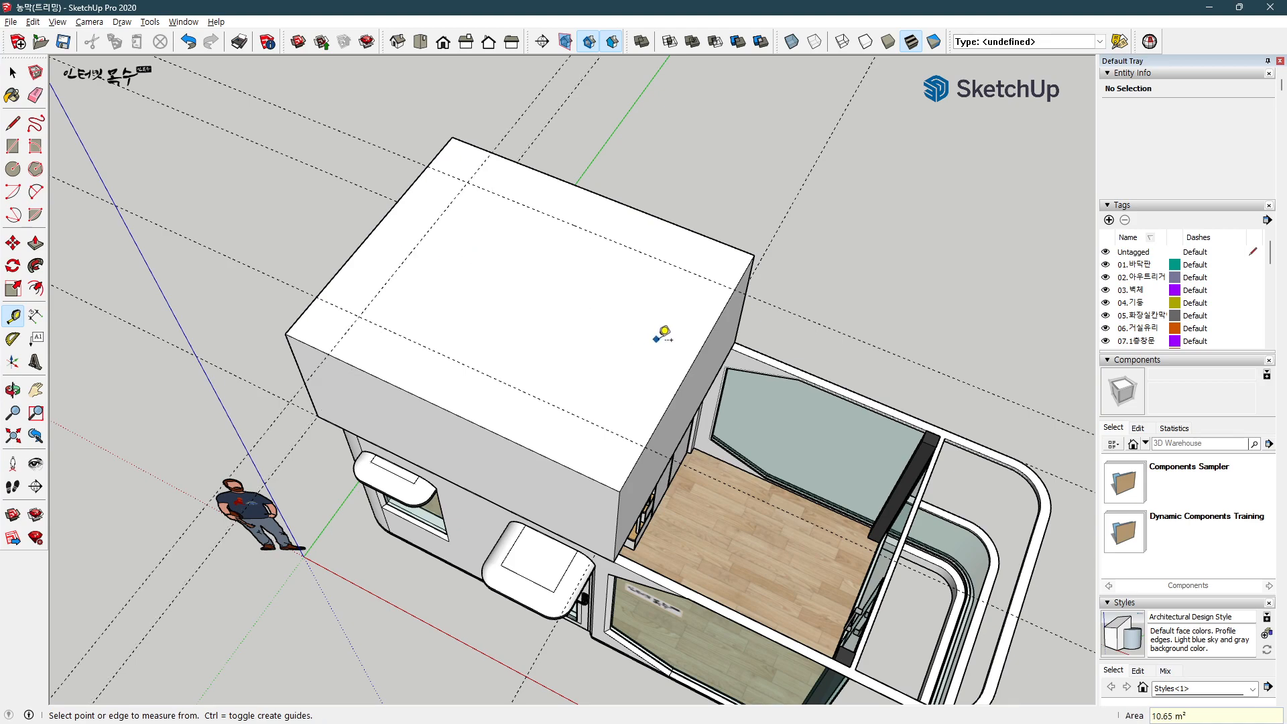
{"action": "left_click", "coordinate": [692, 364]}
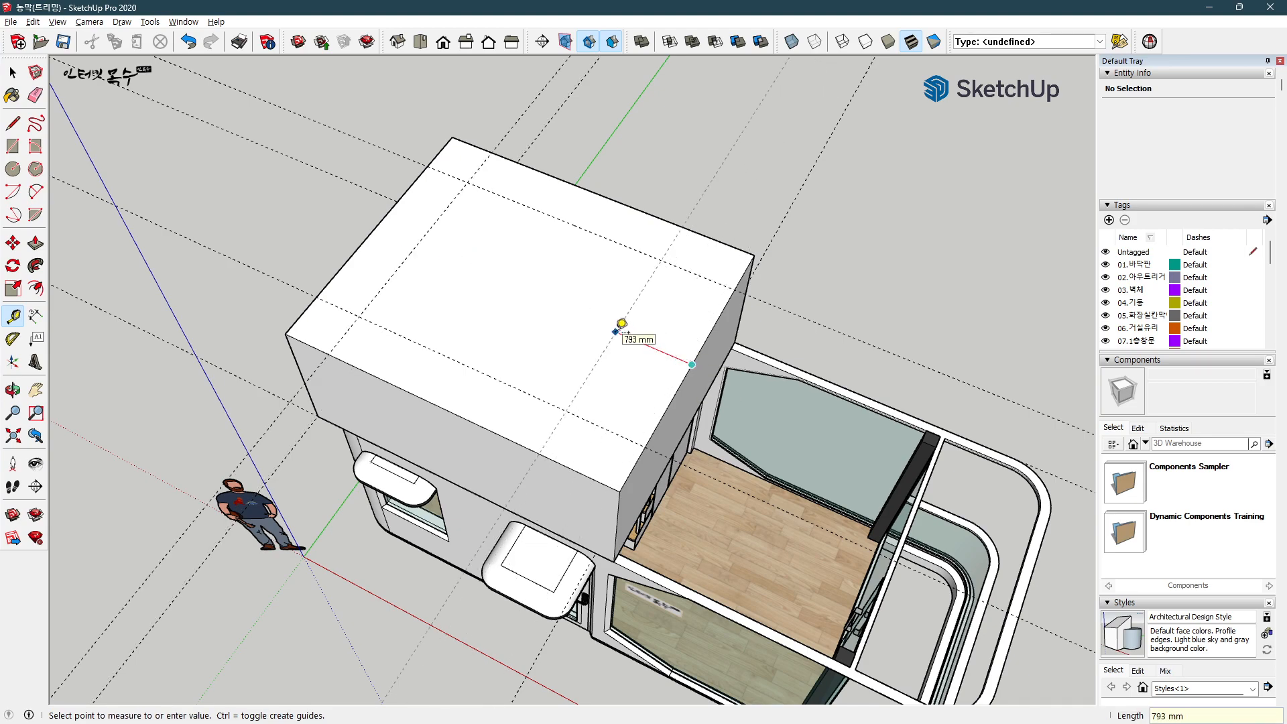
{"action": "type", "text": "500"}
{"action": "key", "text": "Return"}
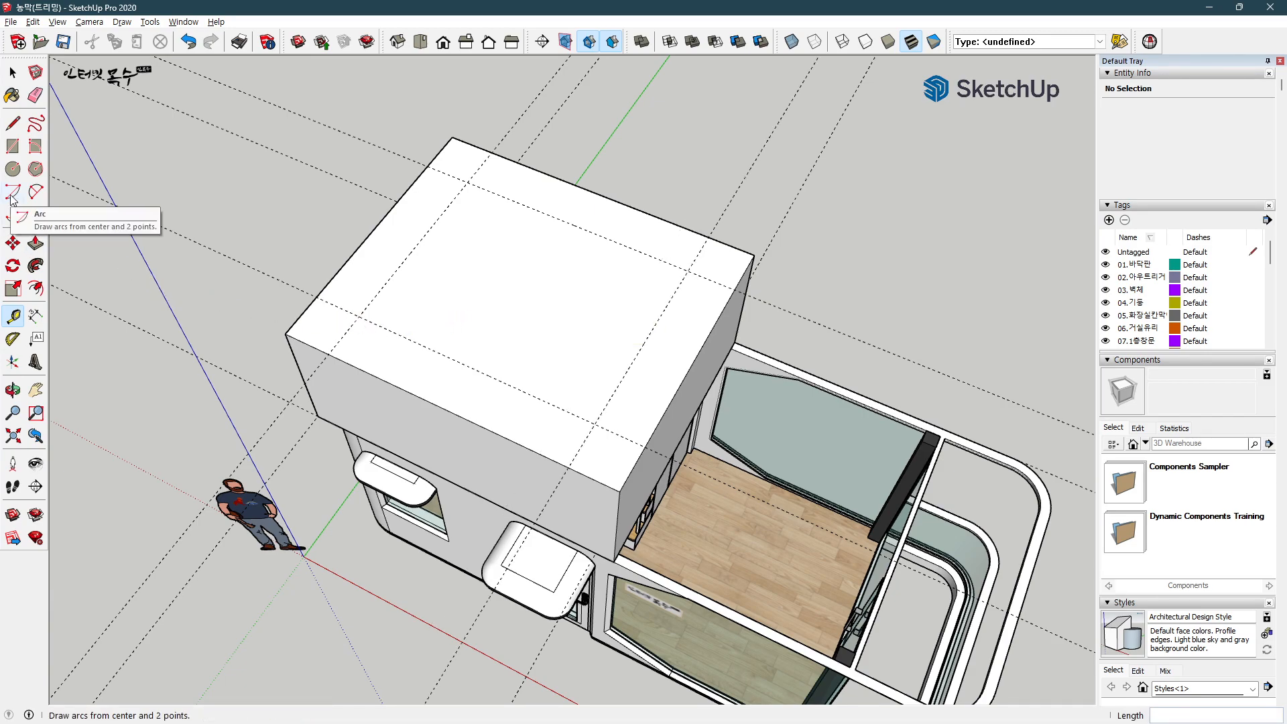
Step: Draw a 90-degree, 500 mm radius arc on the top face at the corner nearest the human figure, centred on the guide intersection
{"action": "key", "text": "a"}
{"action": "left_click", "coordinate": [364, 311]}
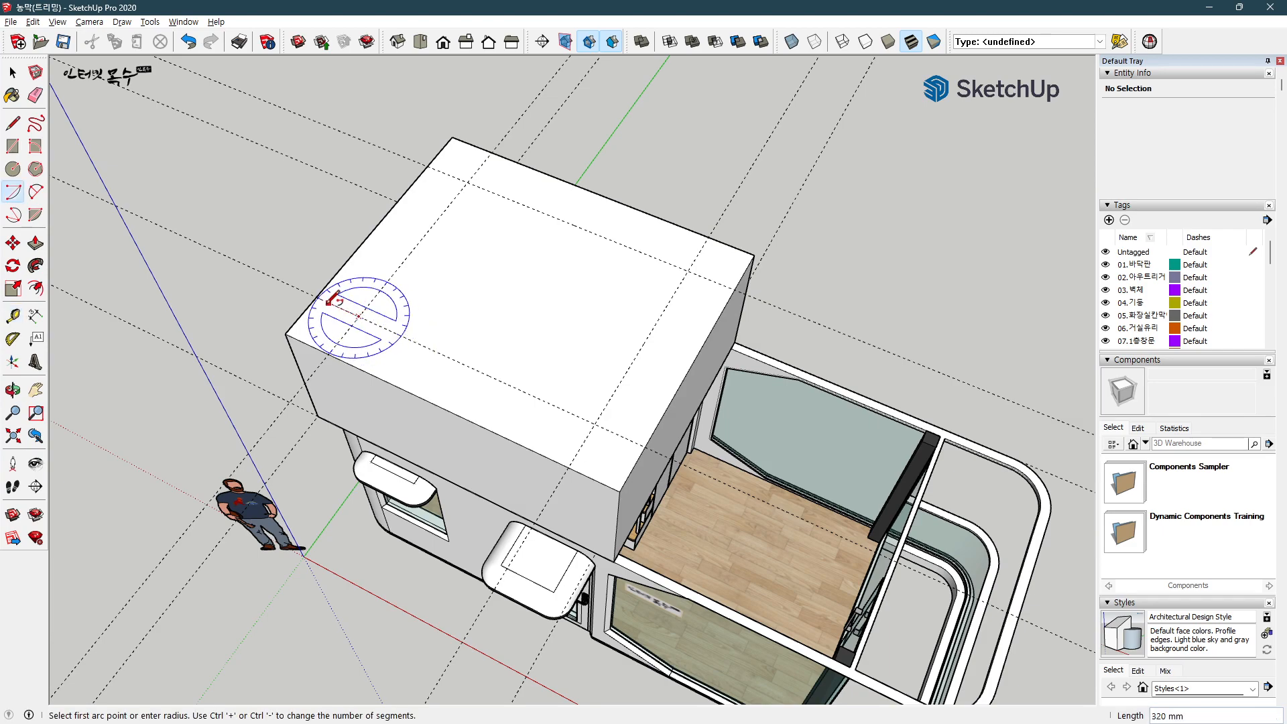
{"action": "left_click", "coordinate": [315, 299]}
{"action": "left_click", "coordinate": [336, 345]}
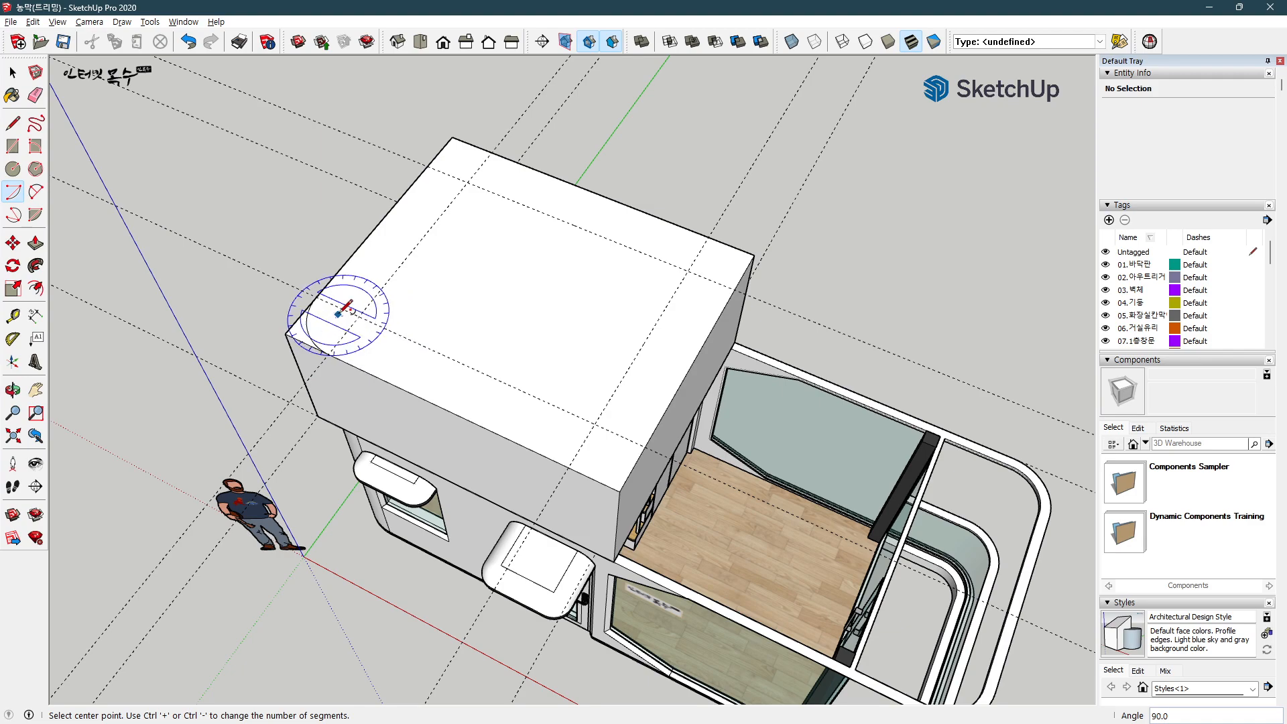
Step: Assign the shortcut Shift+A to the Draw/Arcs/Arc function in the preferences and accept the reassignment
{"action": "left_click", "coordinate": [184, 22]}
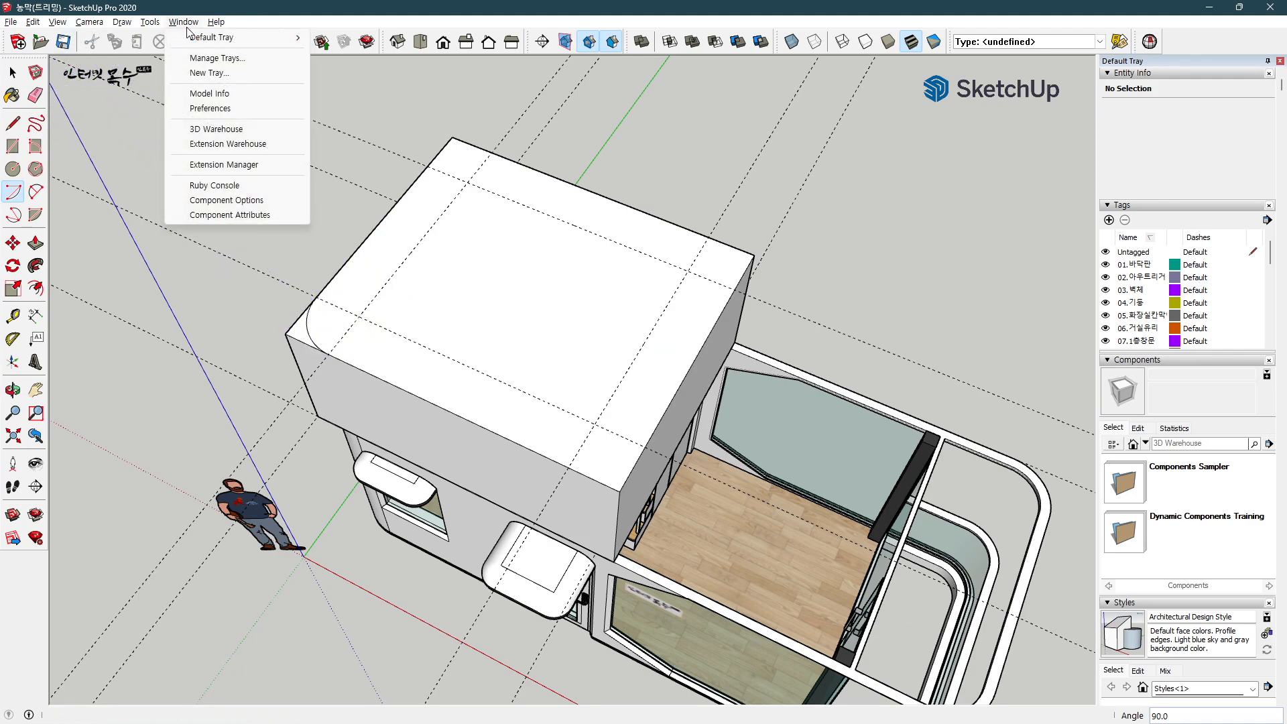
{"action": "left_click", "coordinate": [230, 110]}
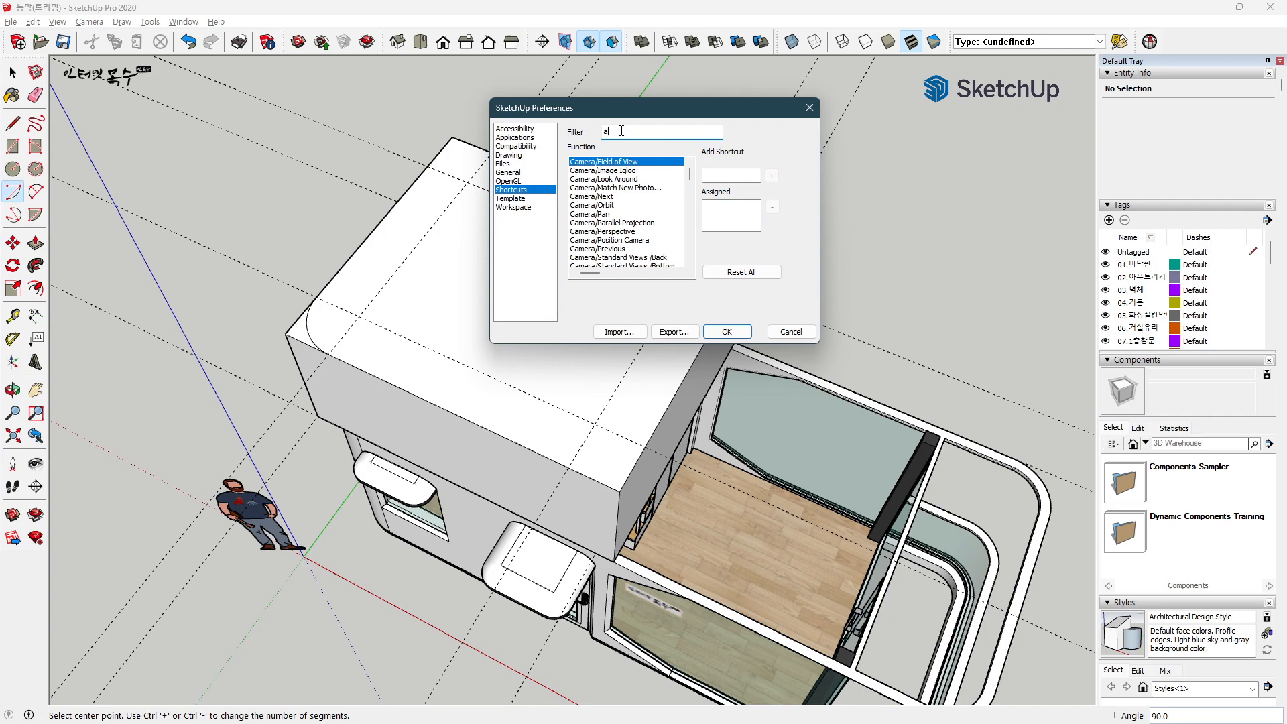
{"action": "type", "text": "rc"}
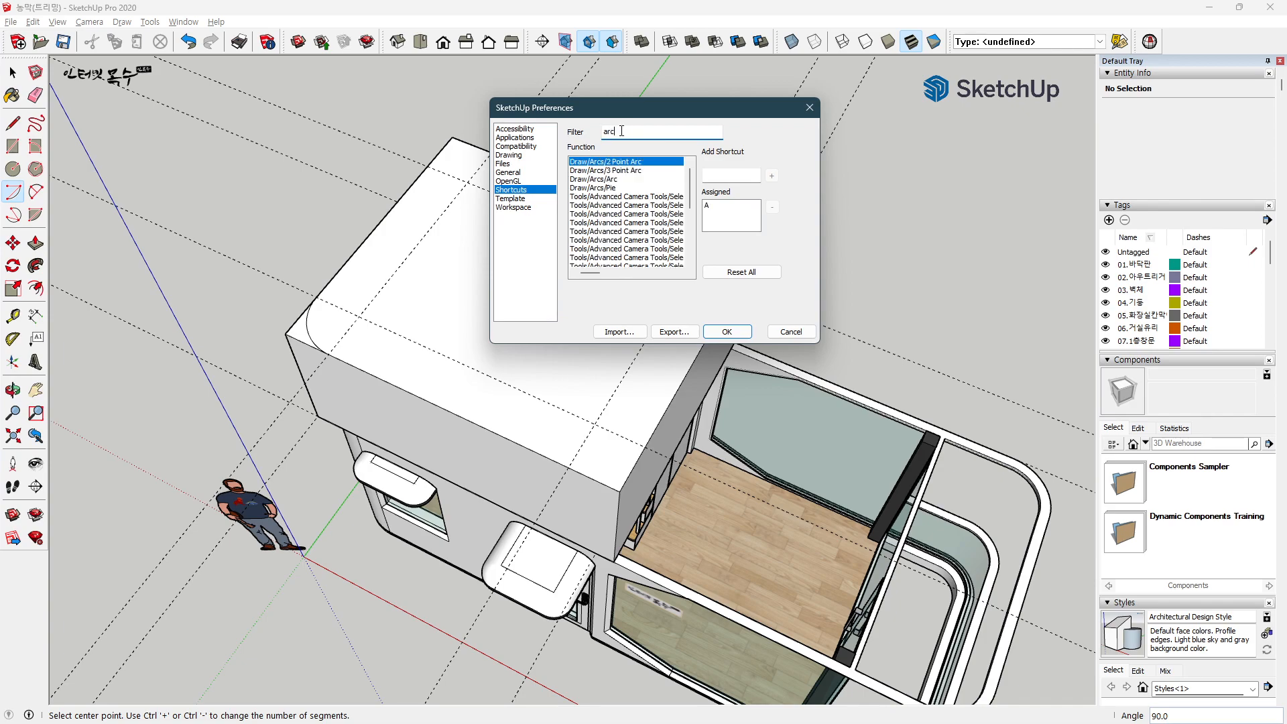
{"action": "left_click", "coordinate": [604, 180]}
{"action": "left_click", "coordinate": [720, 175]}
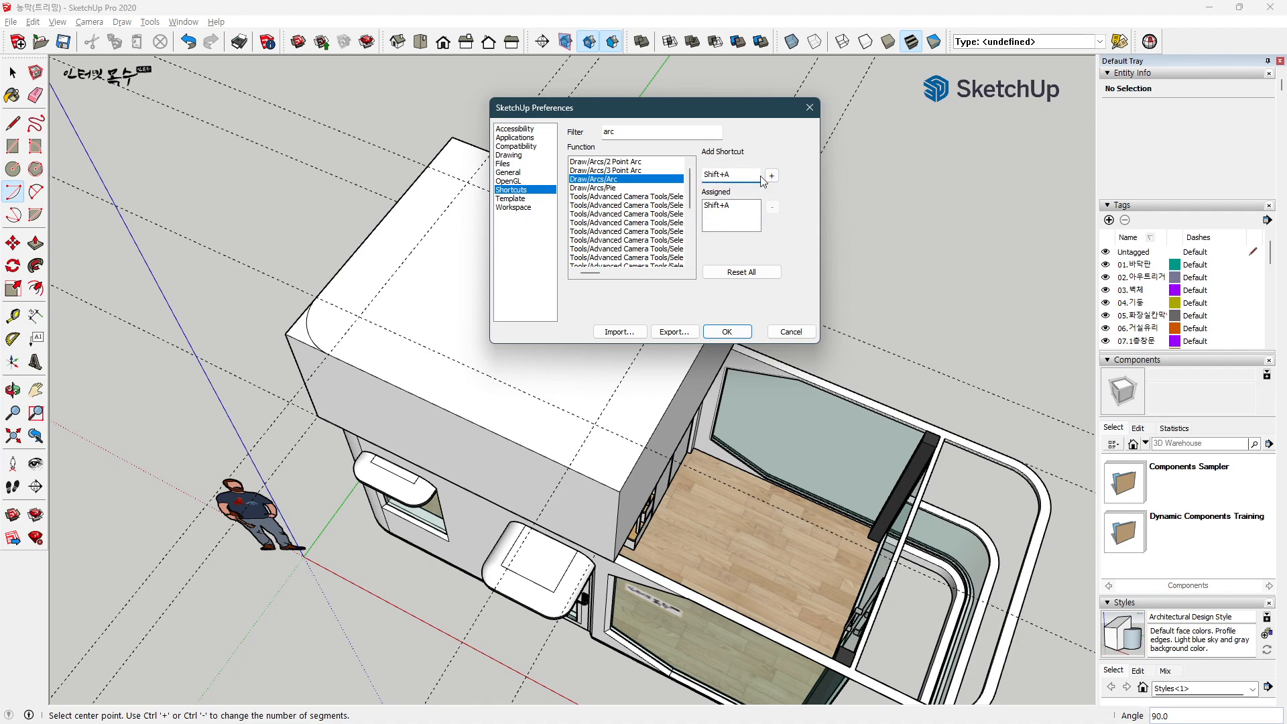
{"action": "left_click", "coordinate": [772, 177]}
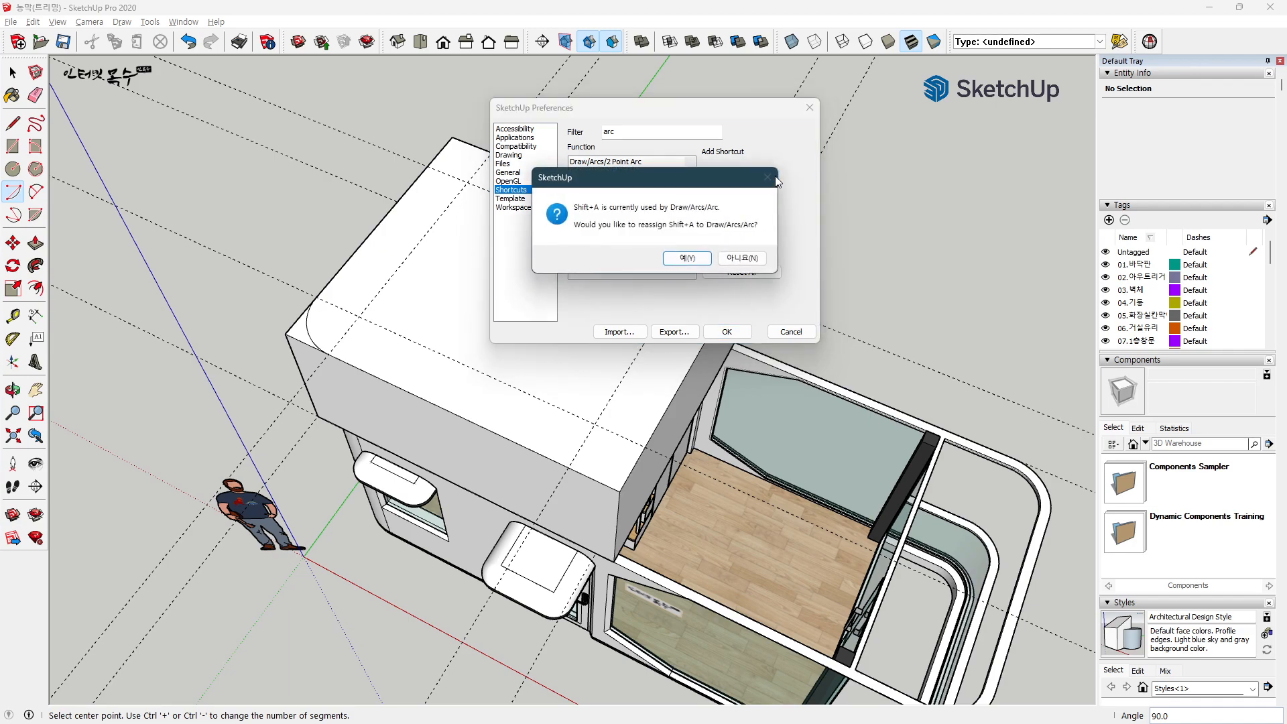
{"action": "mouse_move", "coordinate": [692, 184]}
{"action": "left_mouse_down"}
{"action": "mouse_move", "coordinate": [481, 188]}
{"action": "mouse_move", "coordinate": [519, 238]}
{"action": "left_mouse_up"}
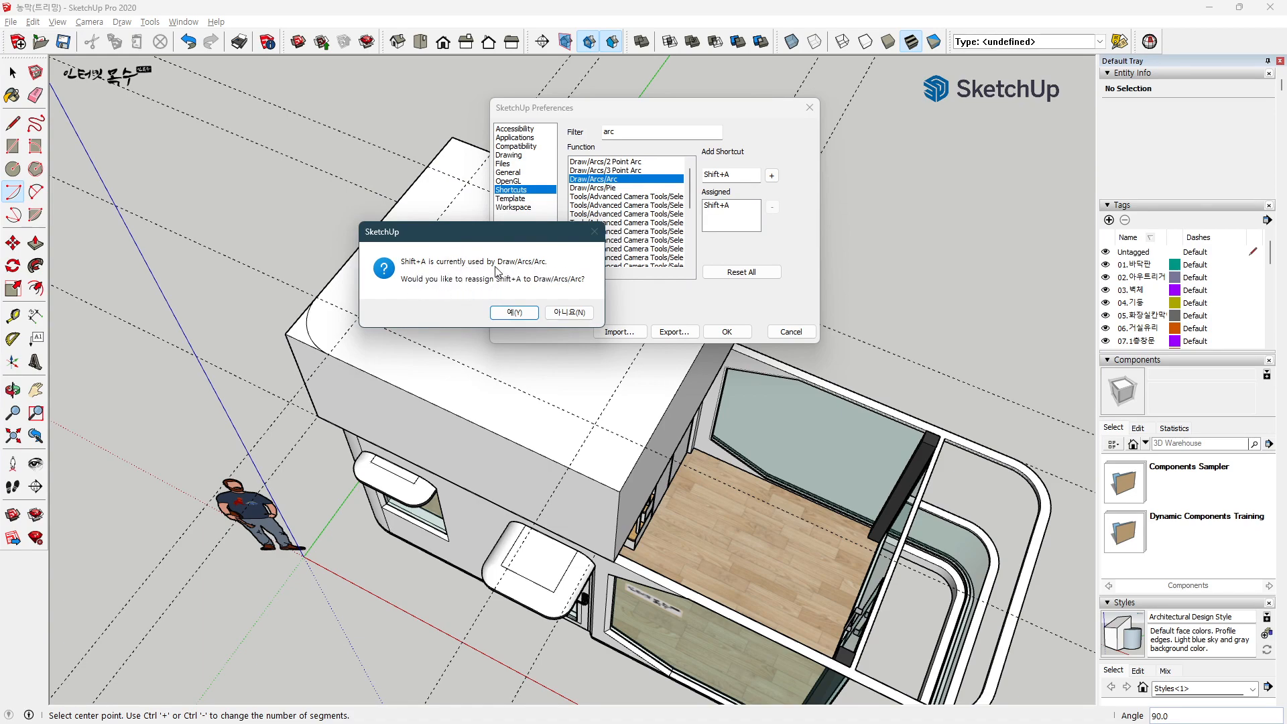
{"action": "left_click", "coordinate": [513, 314]}
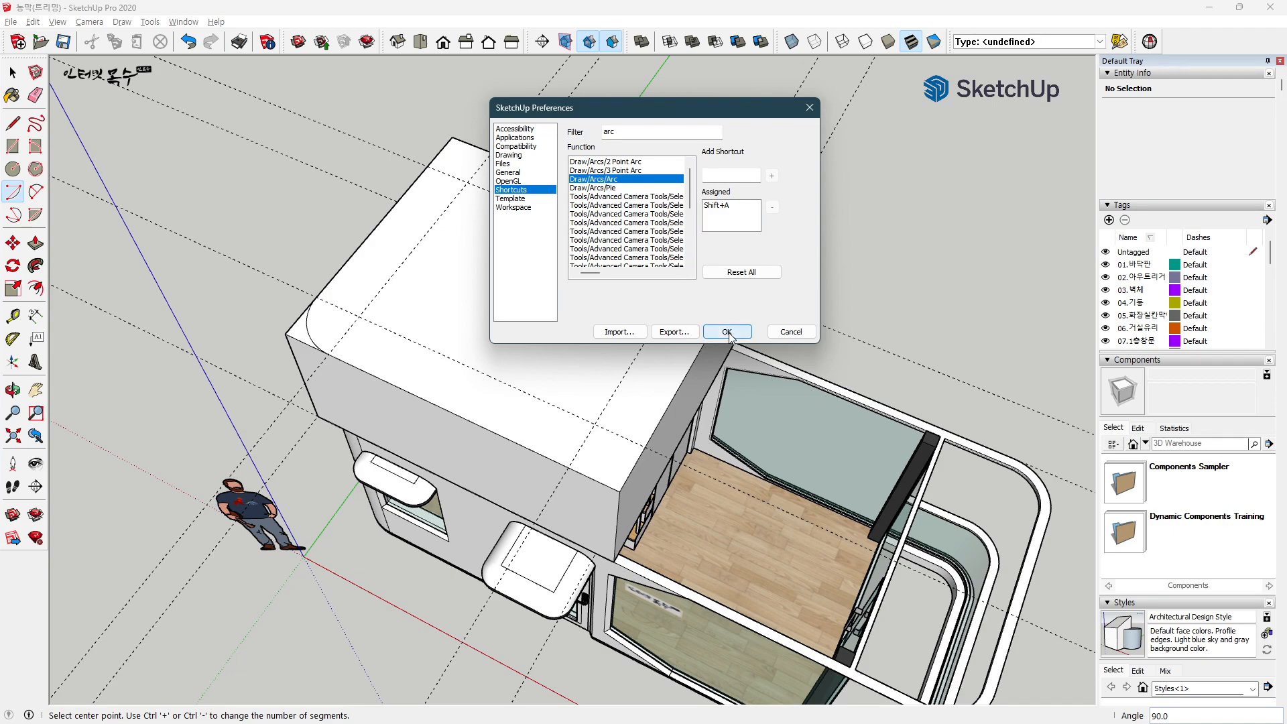
{"action": "left_click", "coordinate": [727, 331]}
Step: Draw 90-degree arcs with 500 mm radius at the other three corners of the top face, centred on the guide intersections
{"action": "left_click", "coordinate": [12, 72]}
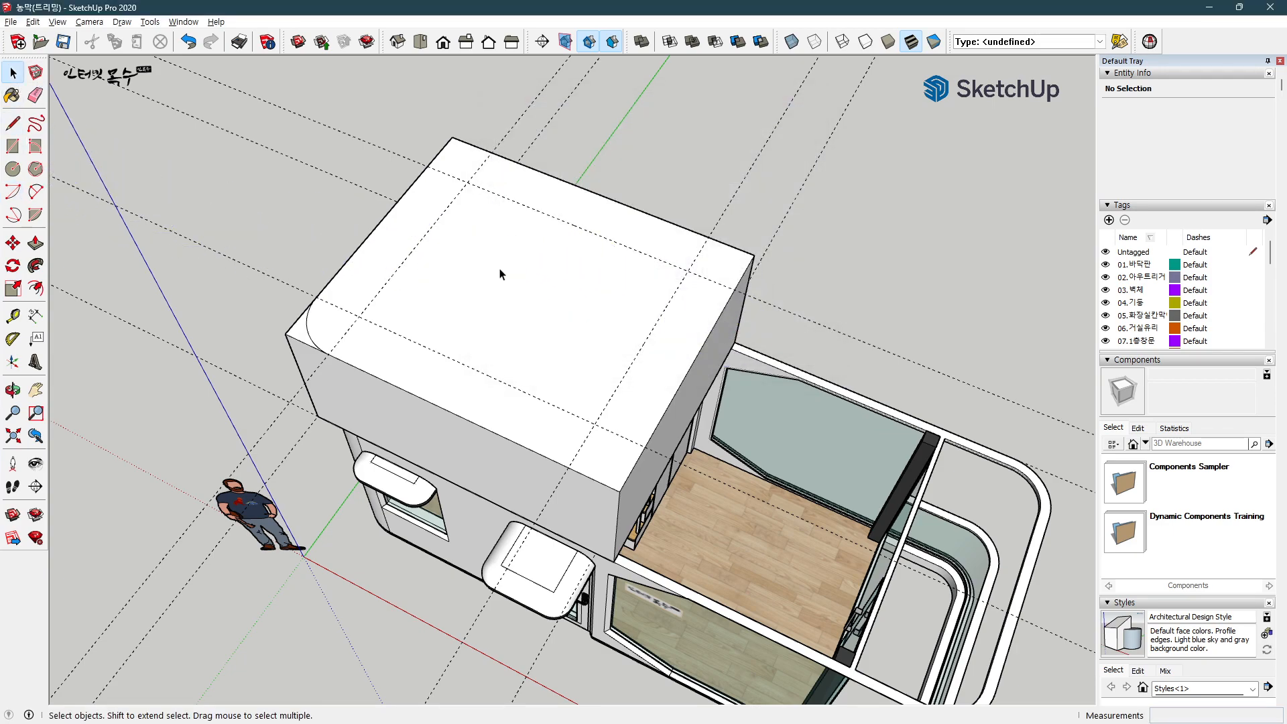
{"action": "key", "text": "a"}
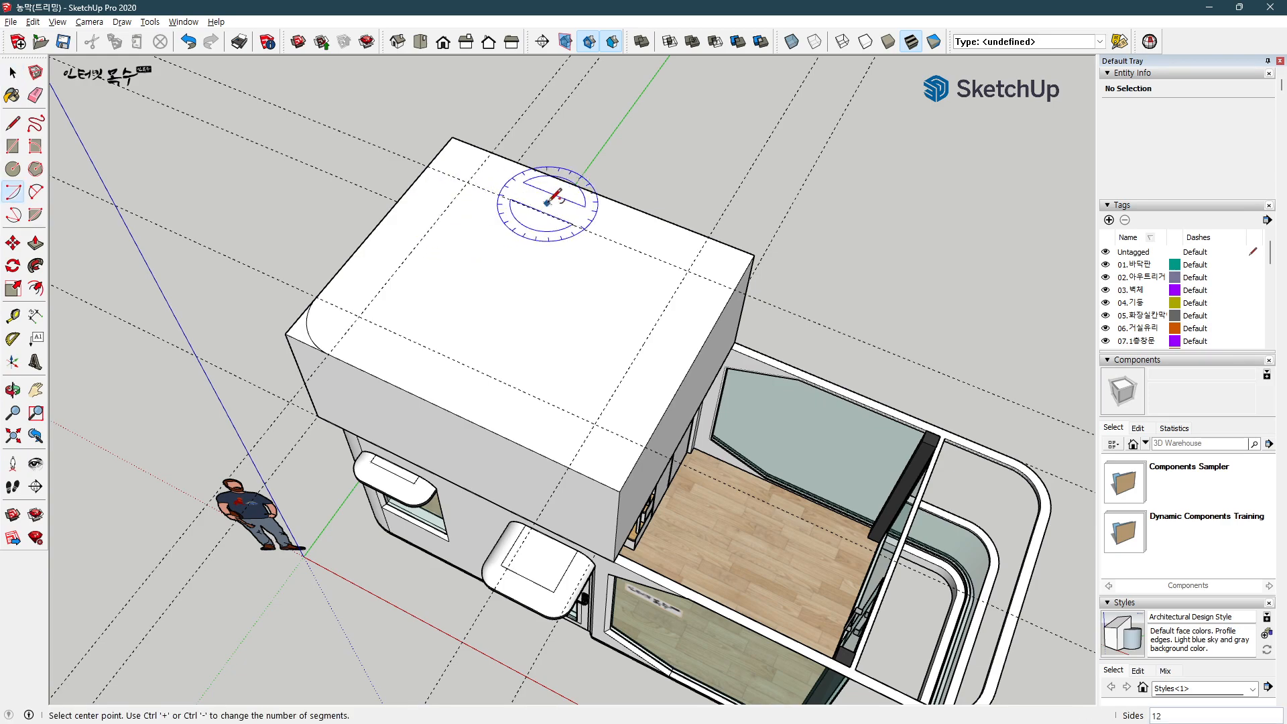
{"action": "left_click", "coordinate": [468, 182]}
{"action": "left_click", "coordinate": [427, 165]}
{"action": "left_click", "coordinate": [497, 150]}
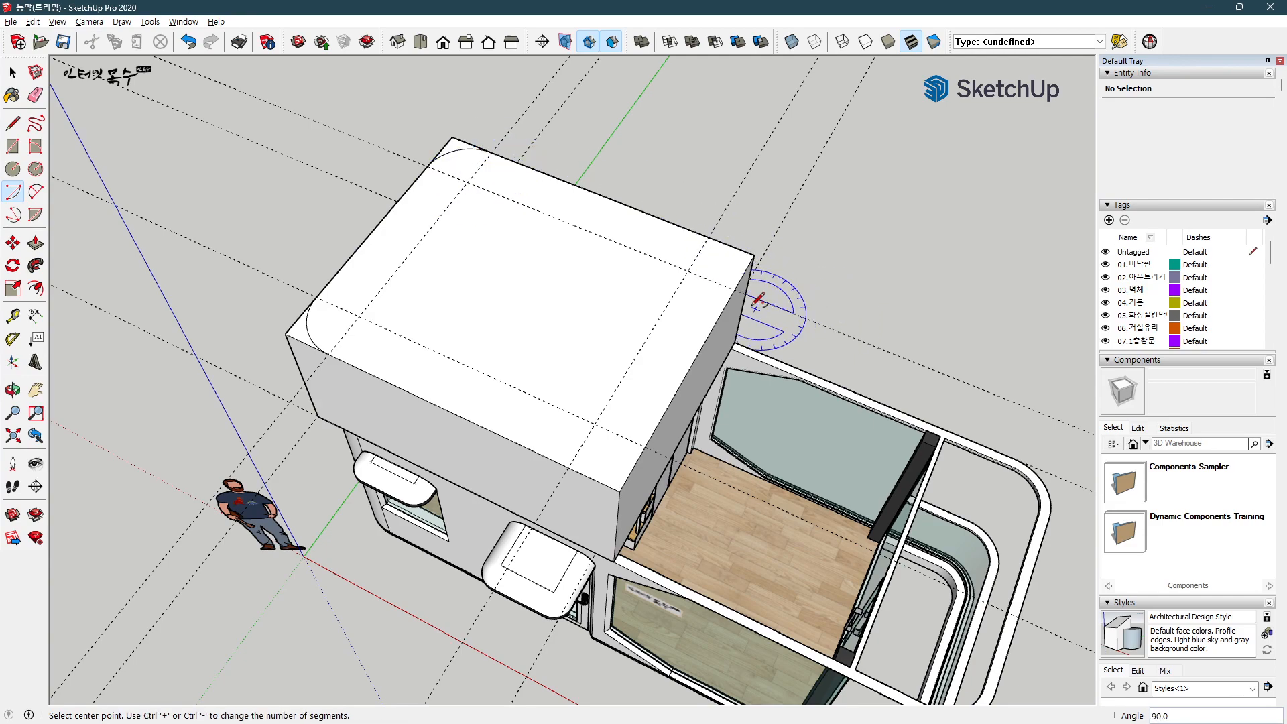
{"action": "left_click", "coordinate": [688, 270]}
{"action": "left_click", "coordinate": [709, 236]}
{"action": "left_click", "coordinate": [736, 287]}
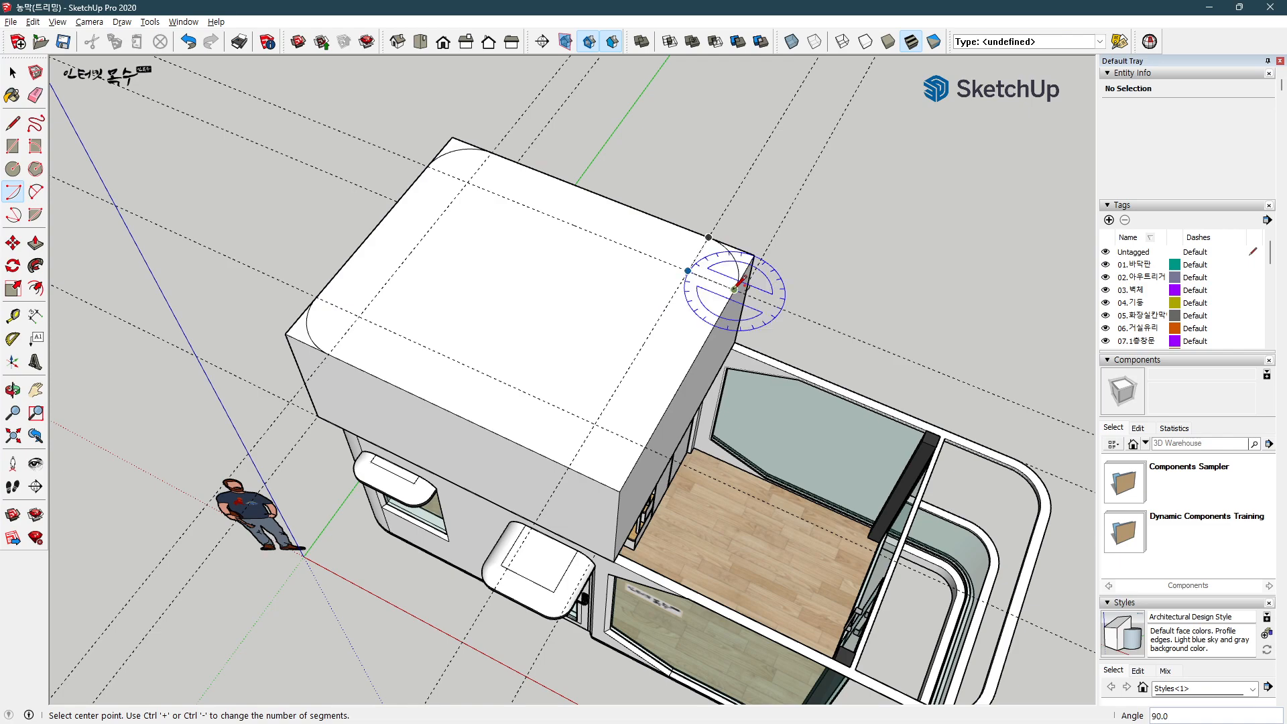
{"action": "left_click", "coordinate": [595, 424]}
{"action": "left_click", "coordinate": [644, 448]}
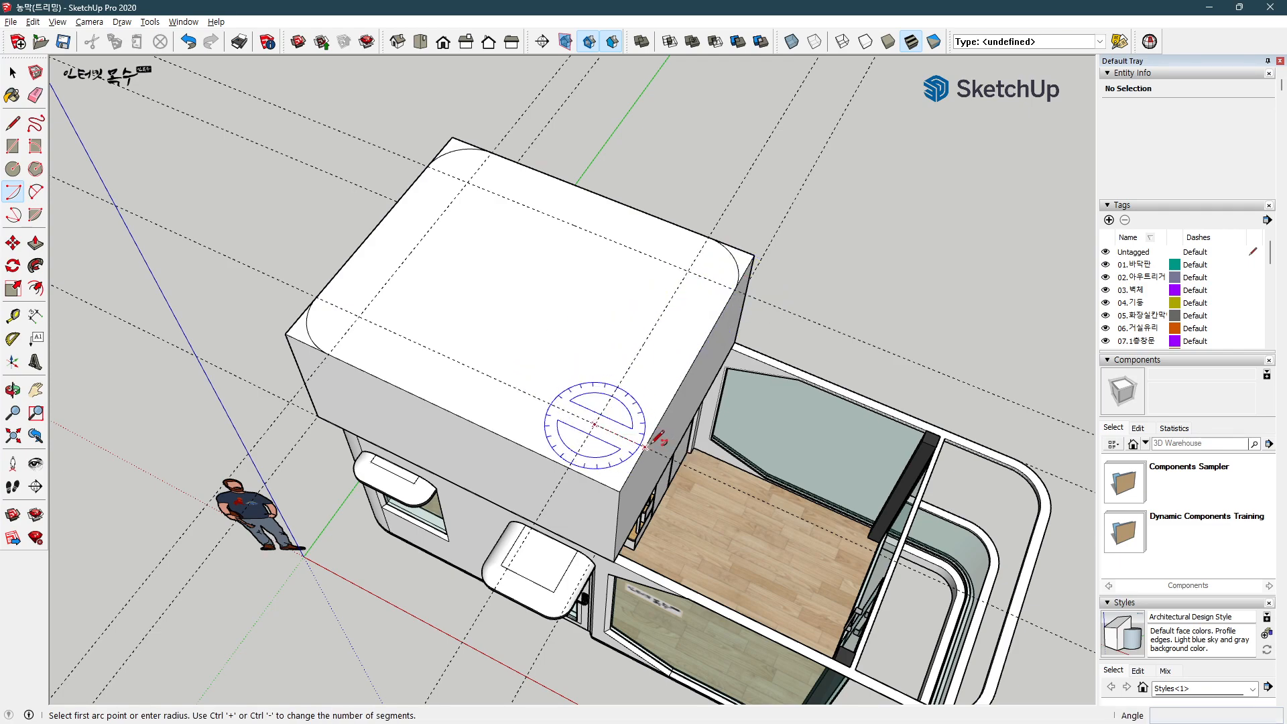
{"action": "left_click", "coordinate": [574, 464]}
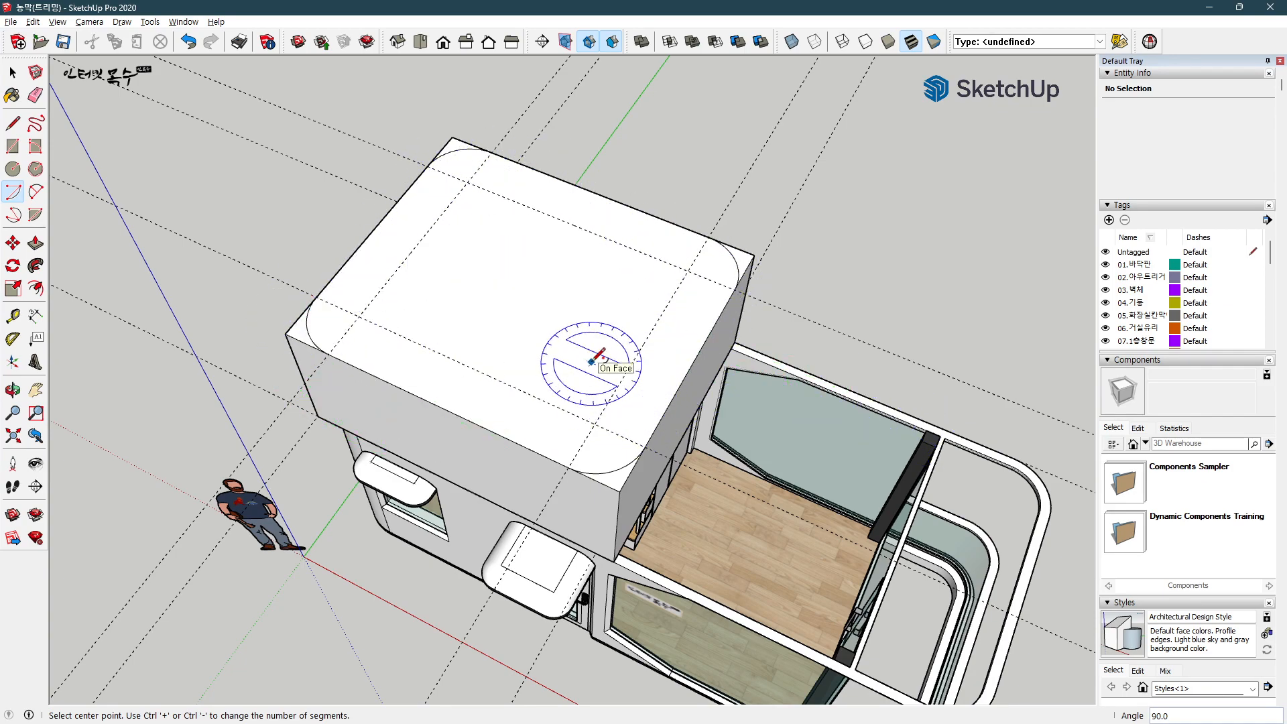
Step: Push the four corner faces outside the arcs down 1500 mm to round the loft block's vertical corners
{"action": "key", "text": "space"}
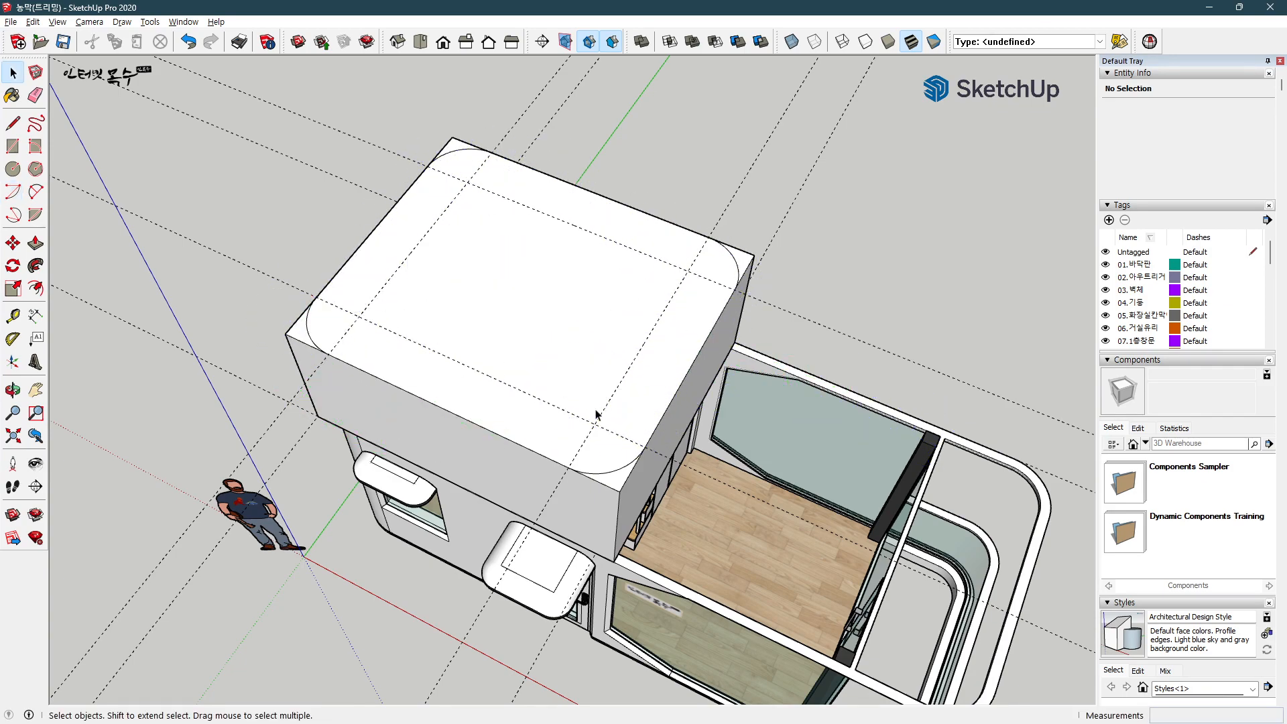
{"action": "left_click", "coordinate": [617, 487]}
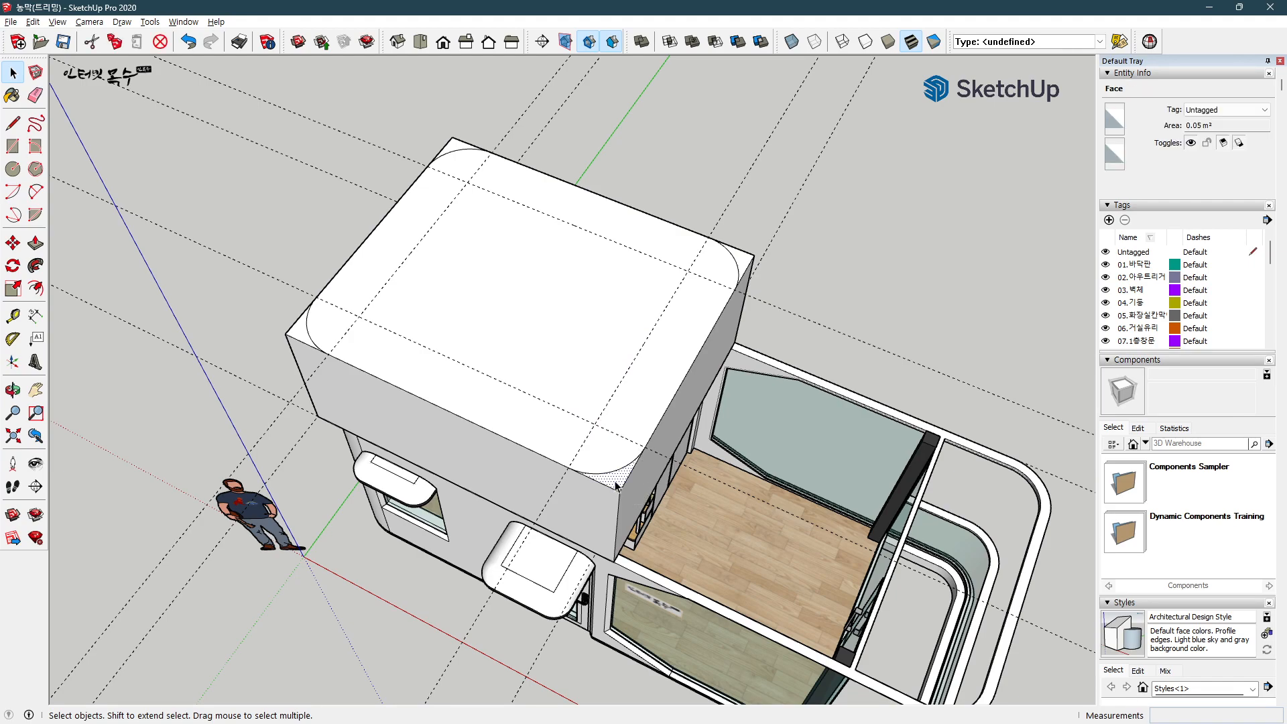
{"action": "key", "text": "p"}
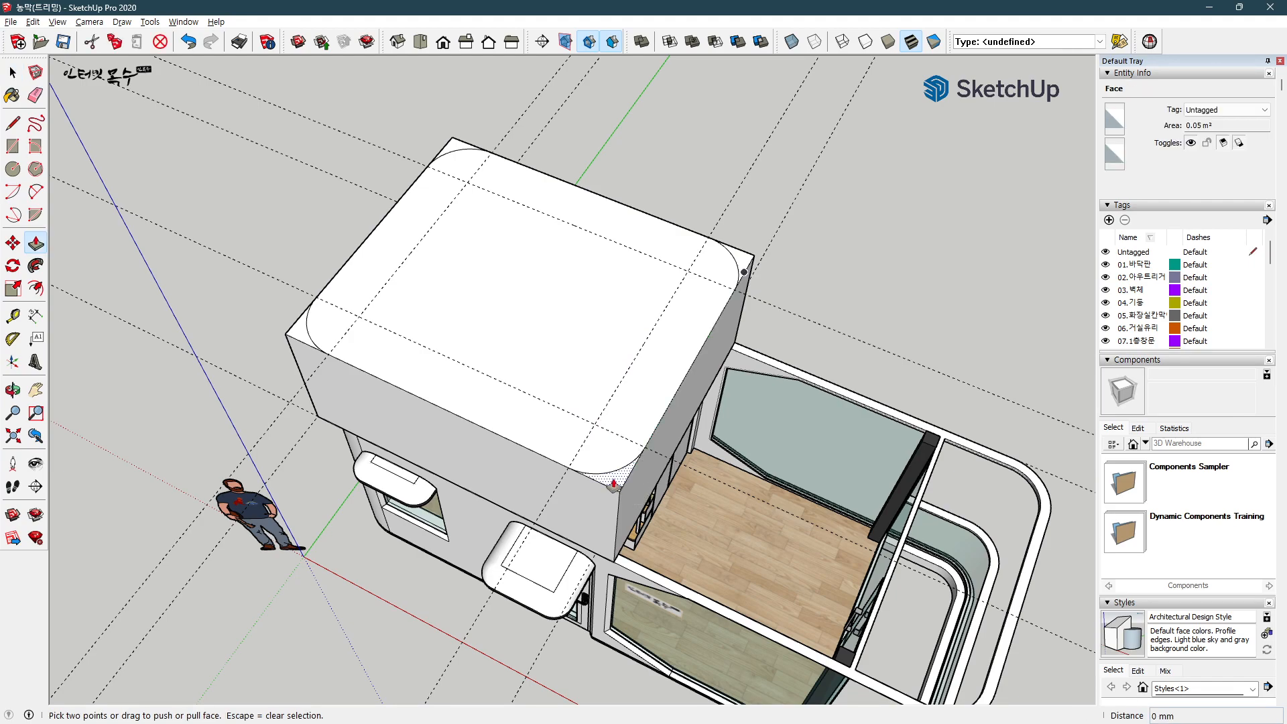
{"action": "left_click", "coordinate": [614, 484]}
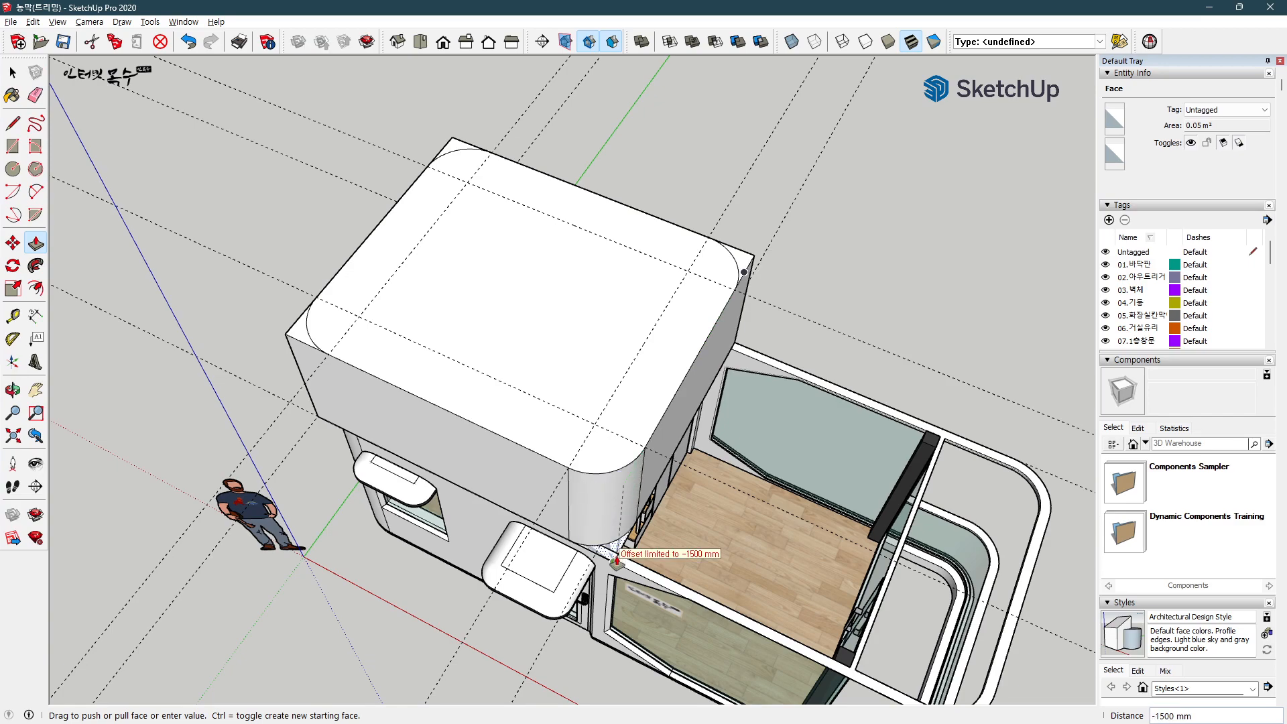
{"action": "left_click", "coordinate": [617, 560]}
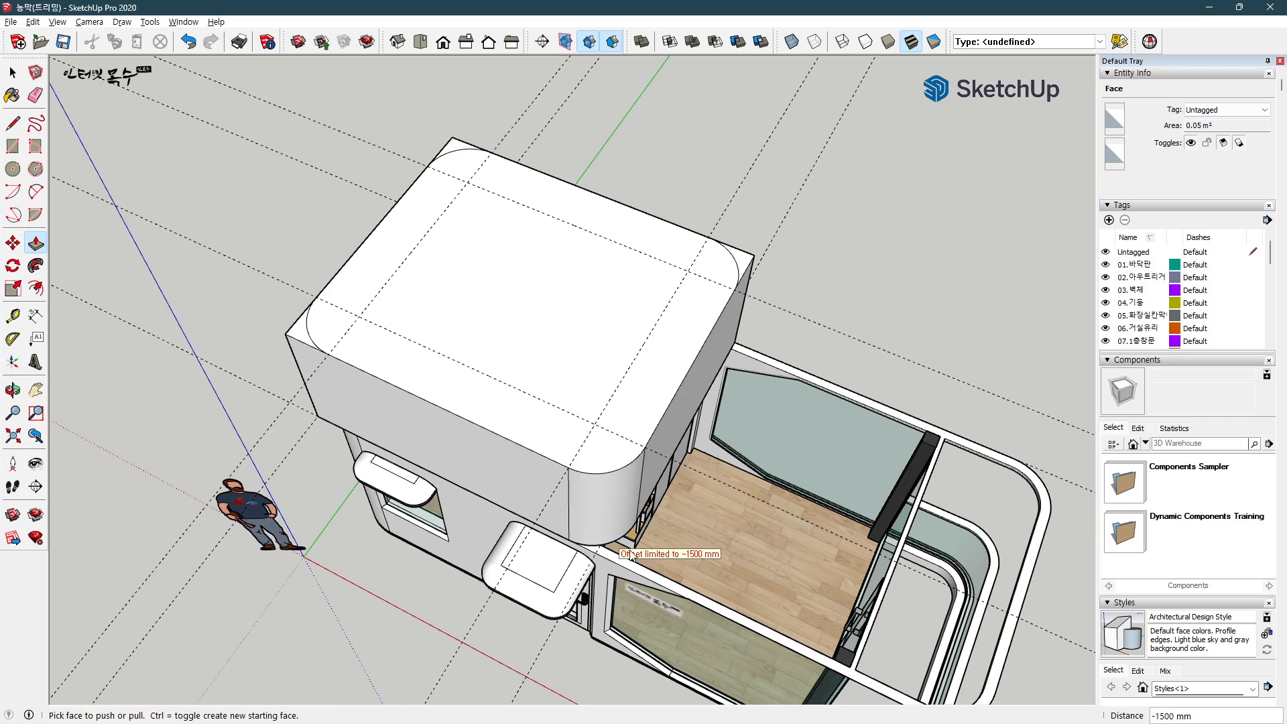
{"action": "double_click", "coordinate": [727, 277]}
{"action": "double_click", "coordinate": [460, 150]}
{"action": "left_click", "coordinate": [292, 334]}
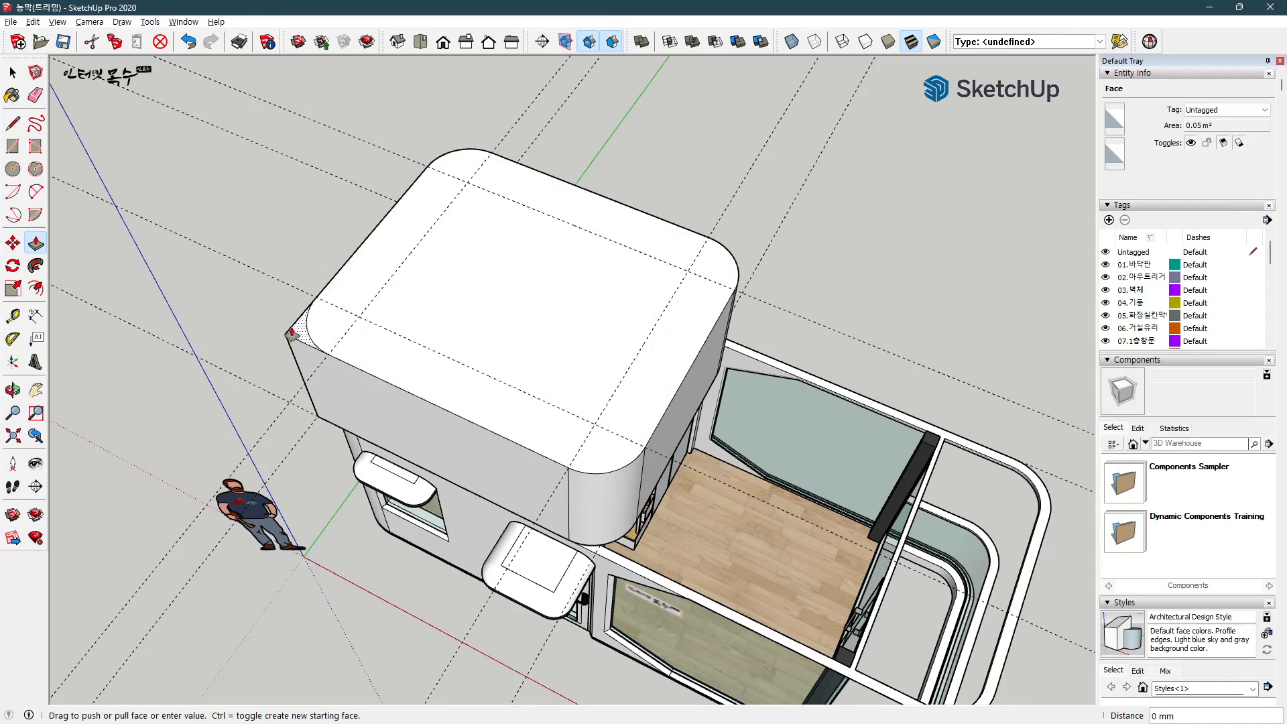
{"action": "left_click", "coordinate": [291, 334]}
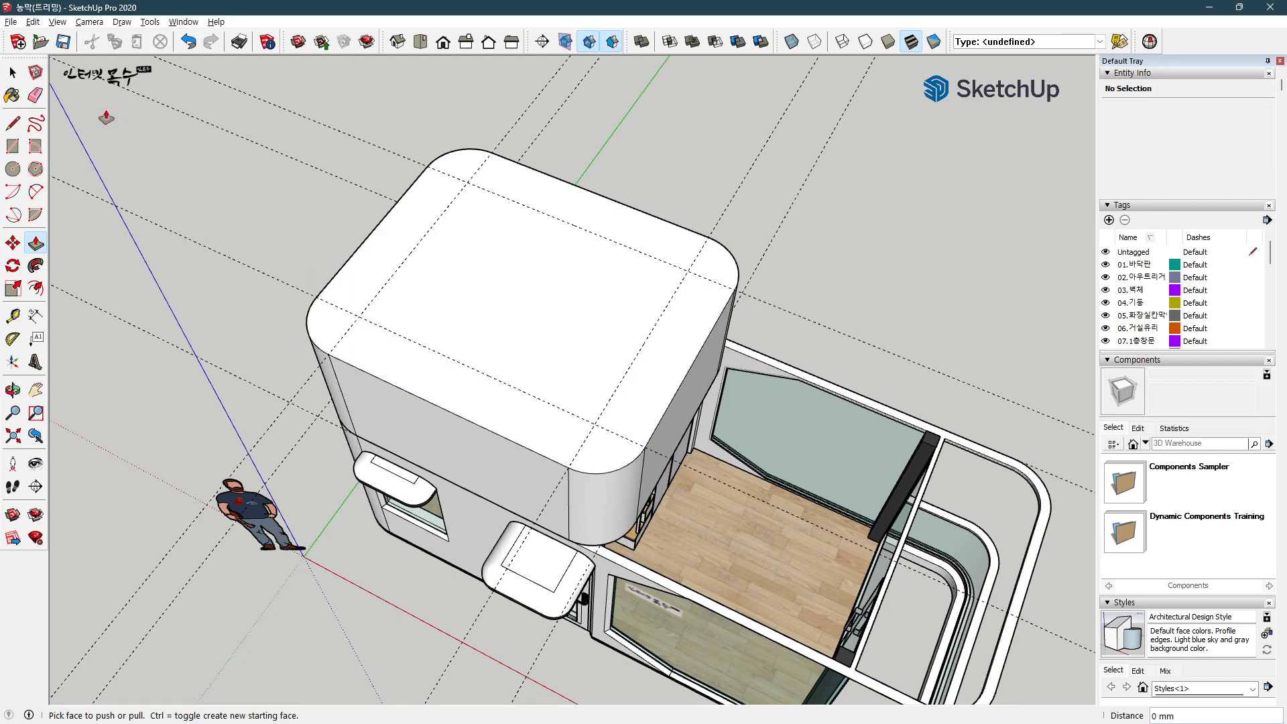
Step: Check the shortcut for the Edit/Delete Guides function in the preferences and delete all guides from the model
{"action": "left_click", "coordinate": [183, 22]}
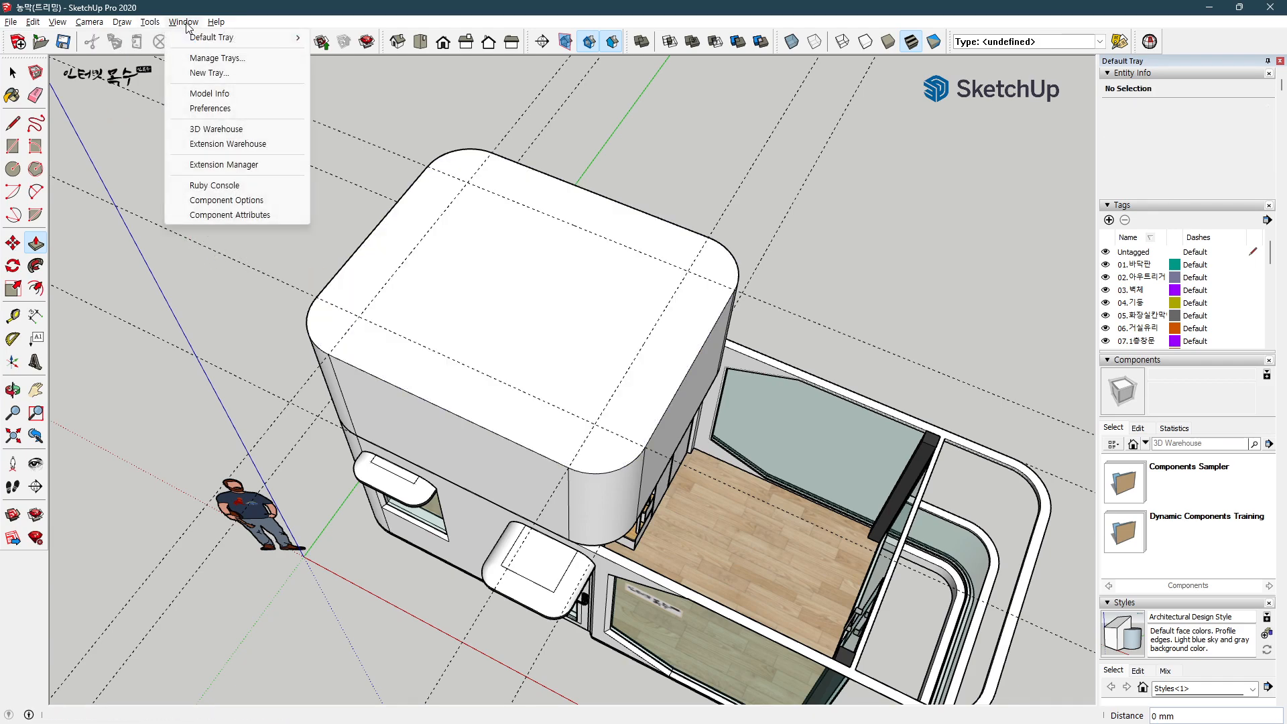
{"action": "left_click", "coordinate": [210, 109]}
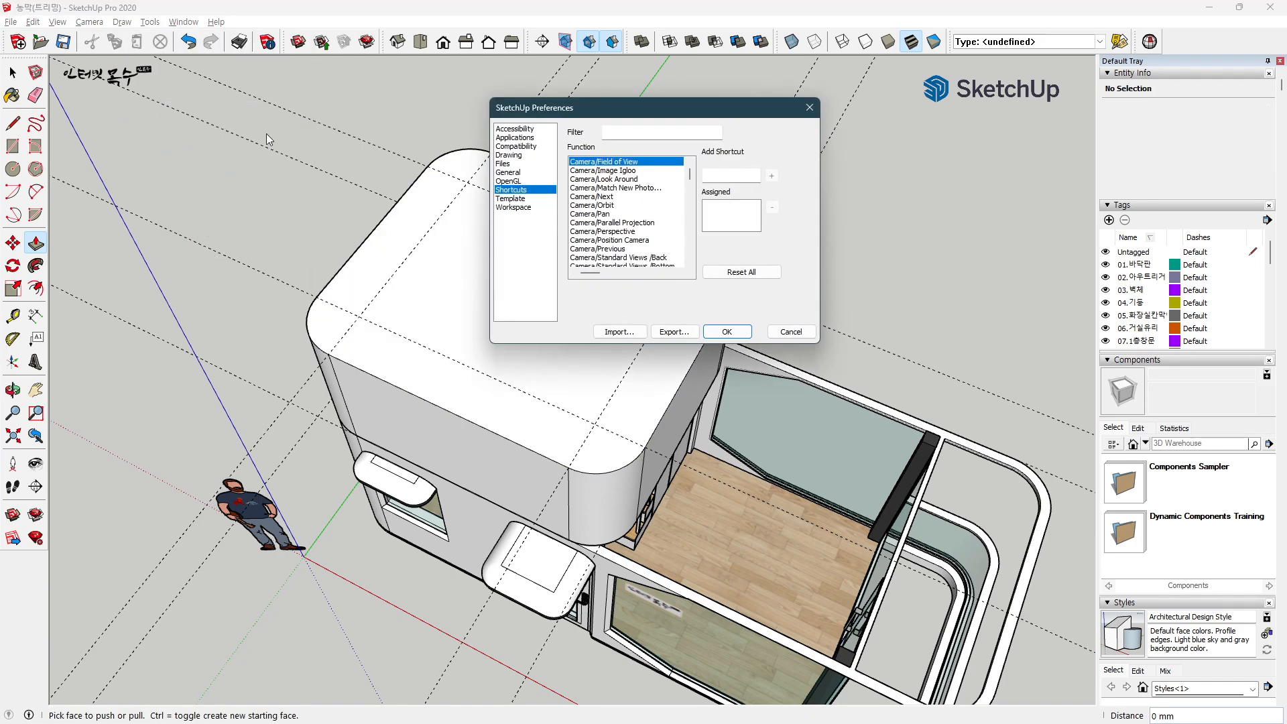
{"action": "left_click", "coordinate": [630, 132]}
{"action": "type", "text": "del"}
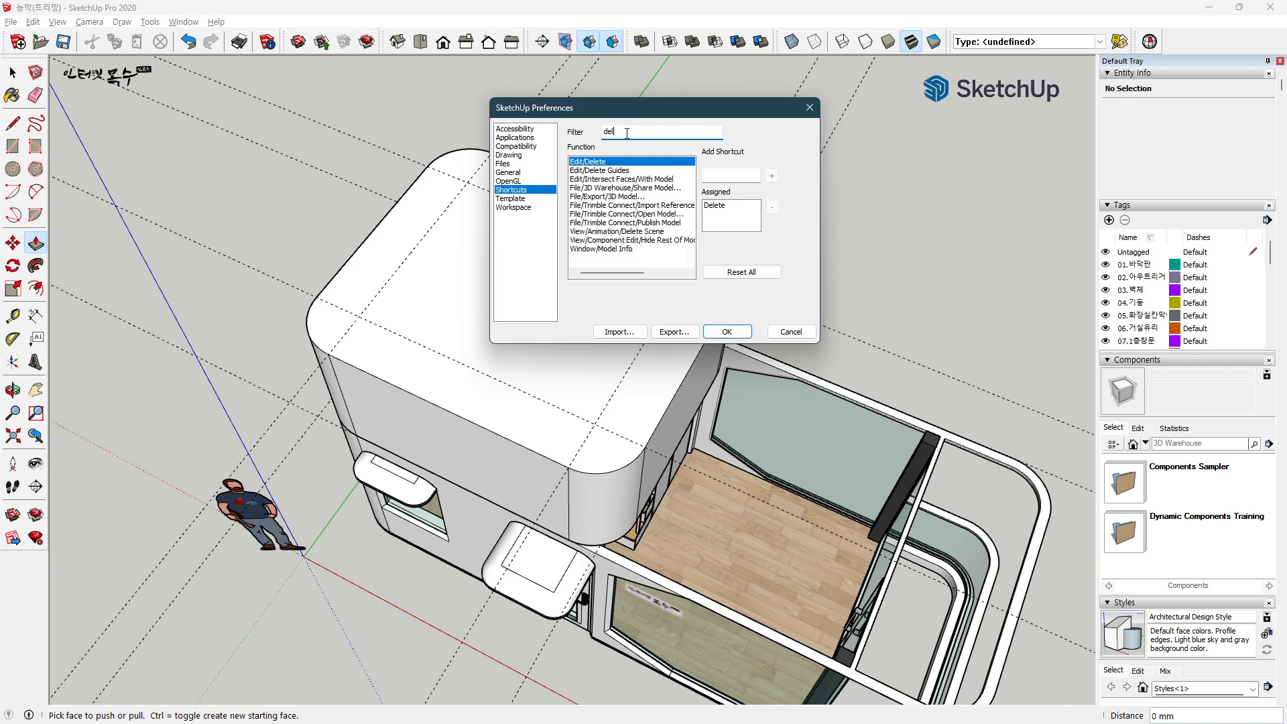
{"action": "left_click", "coordinate": [601, 171]}
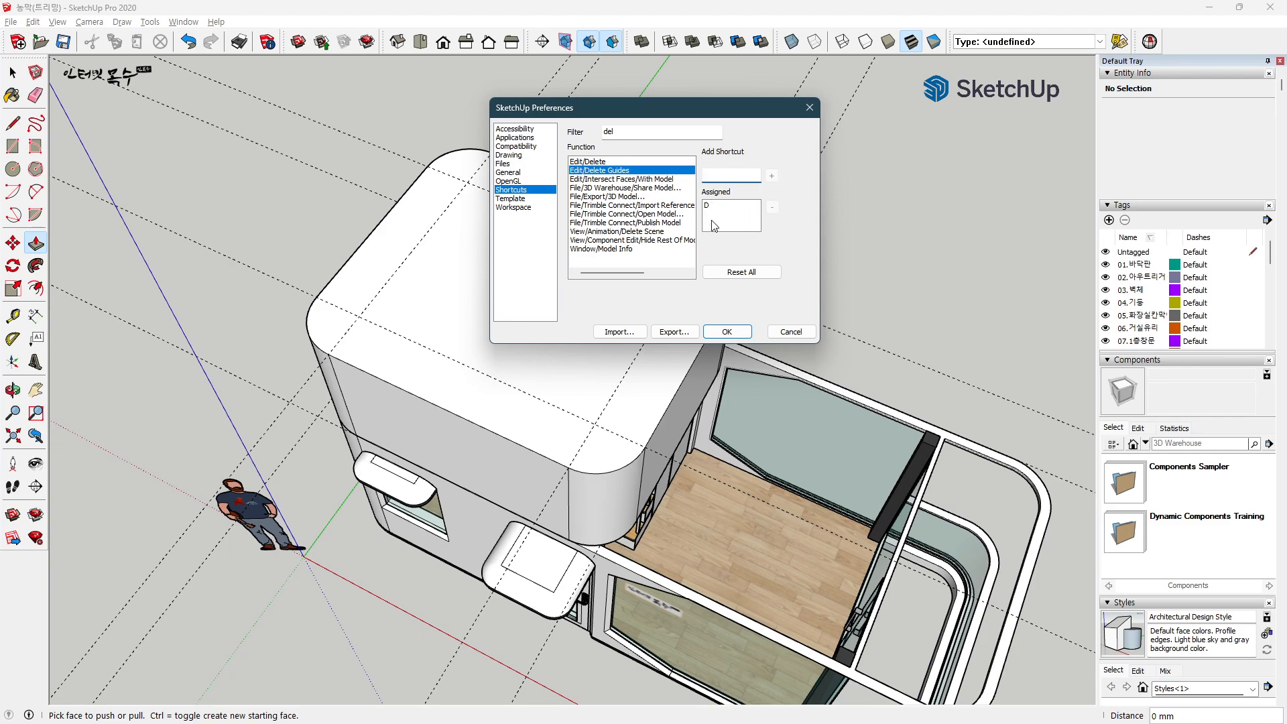
{"action": "left_click", "coordinate": [727, 333]}
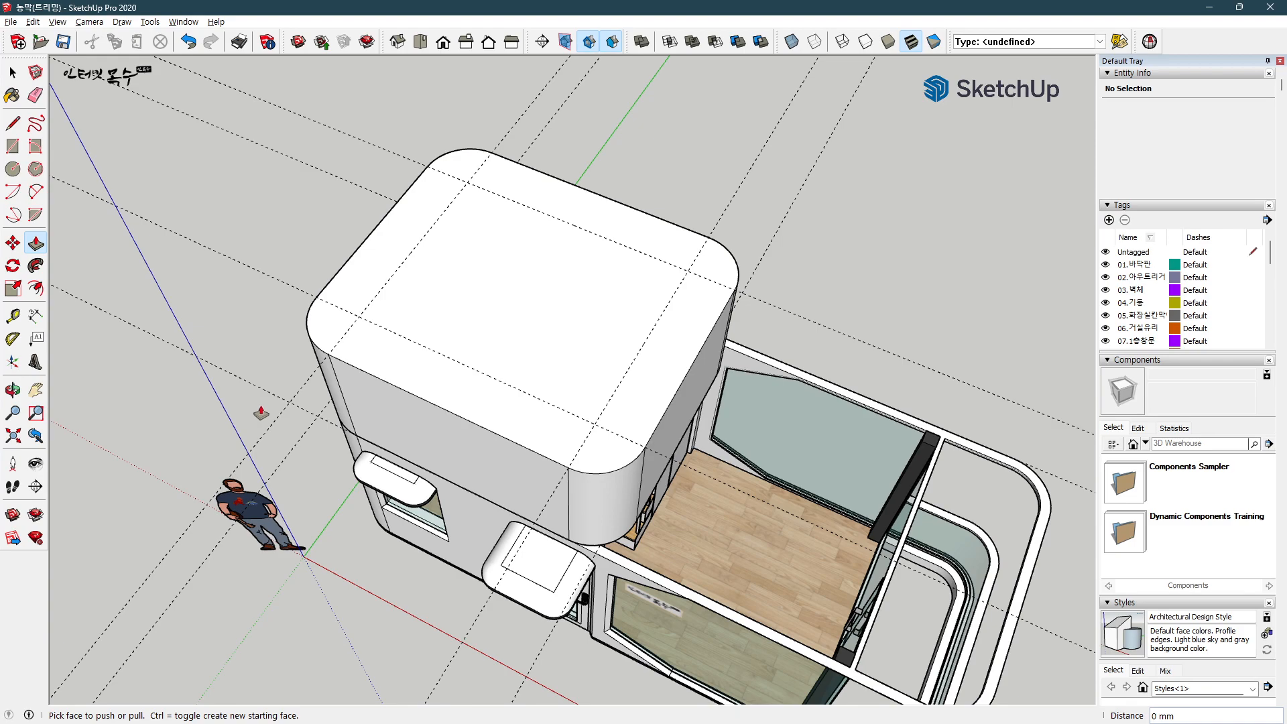
{"action": "key", "text": "ctrl+d"}
Step: Offset the outline of the loft block's rounded top face 200 mm inward
{"action": "middle_click_drag", "start_coordinate": [401, 373], "coordinate": [426, 439]}
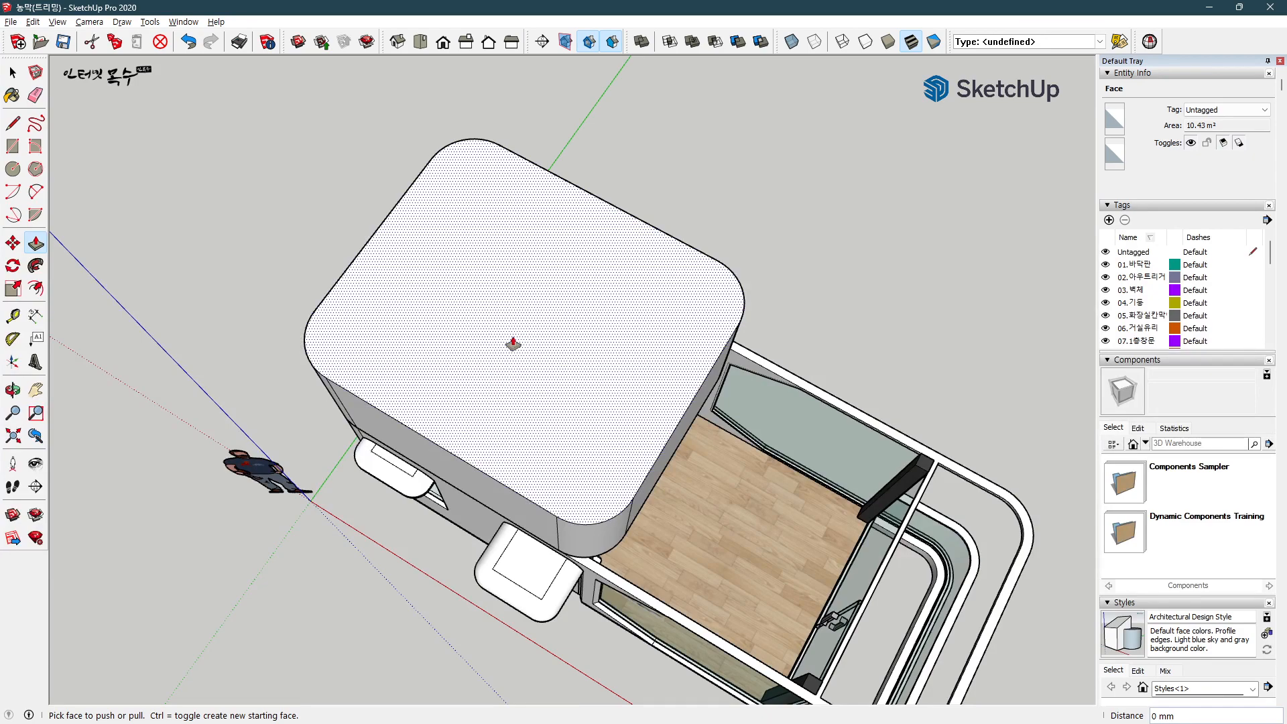
{"action": "key", "text": "f"}
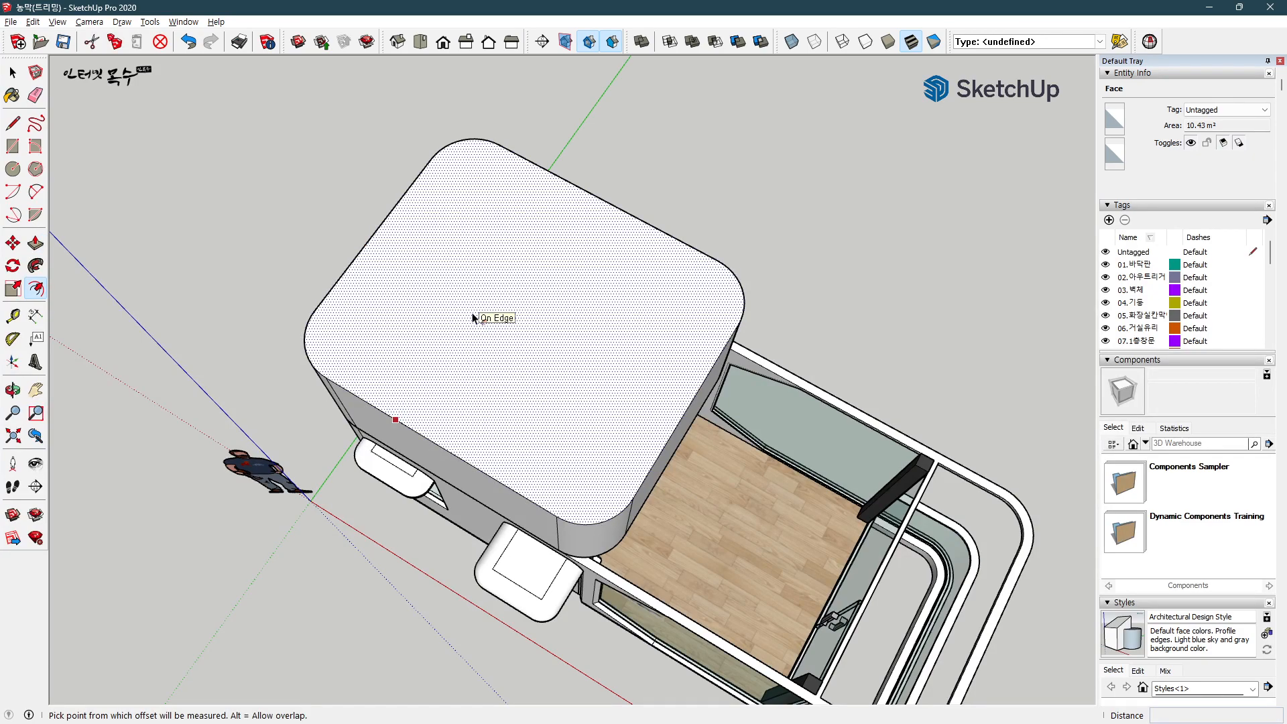
{"action": "left_click", "coordinate": [469, 321]}
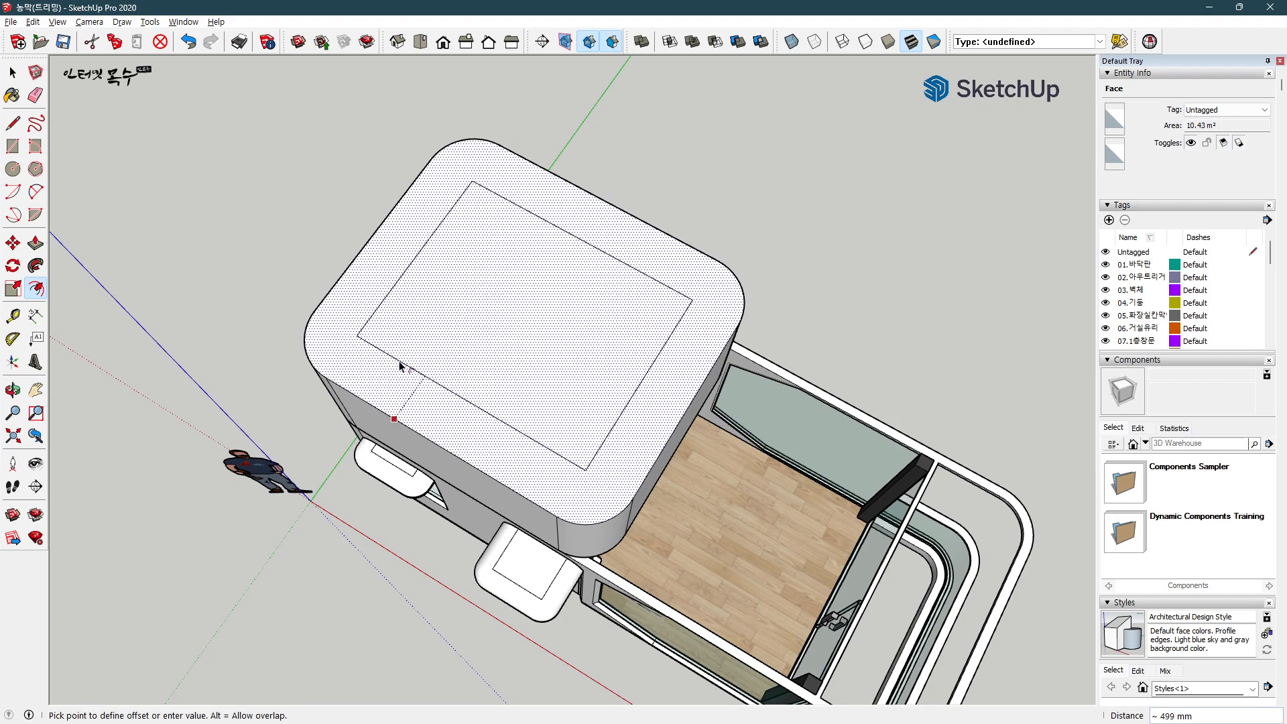
{"action": "left_click", "coordinate": [364, 368]}
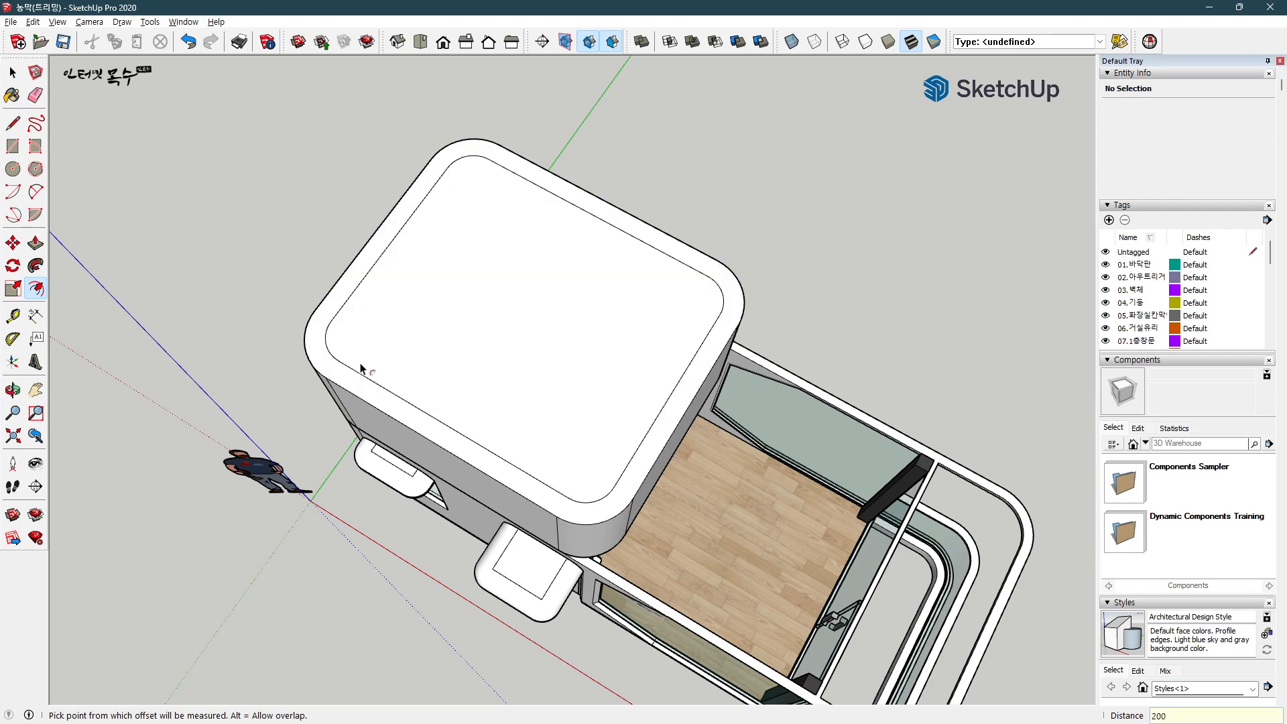
Step: Push the inner top face down 1500 mm to hollow the loft block into perimeter walls
{"action": "key", "text": "p"}
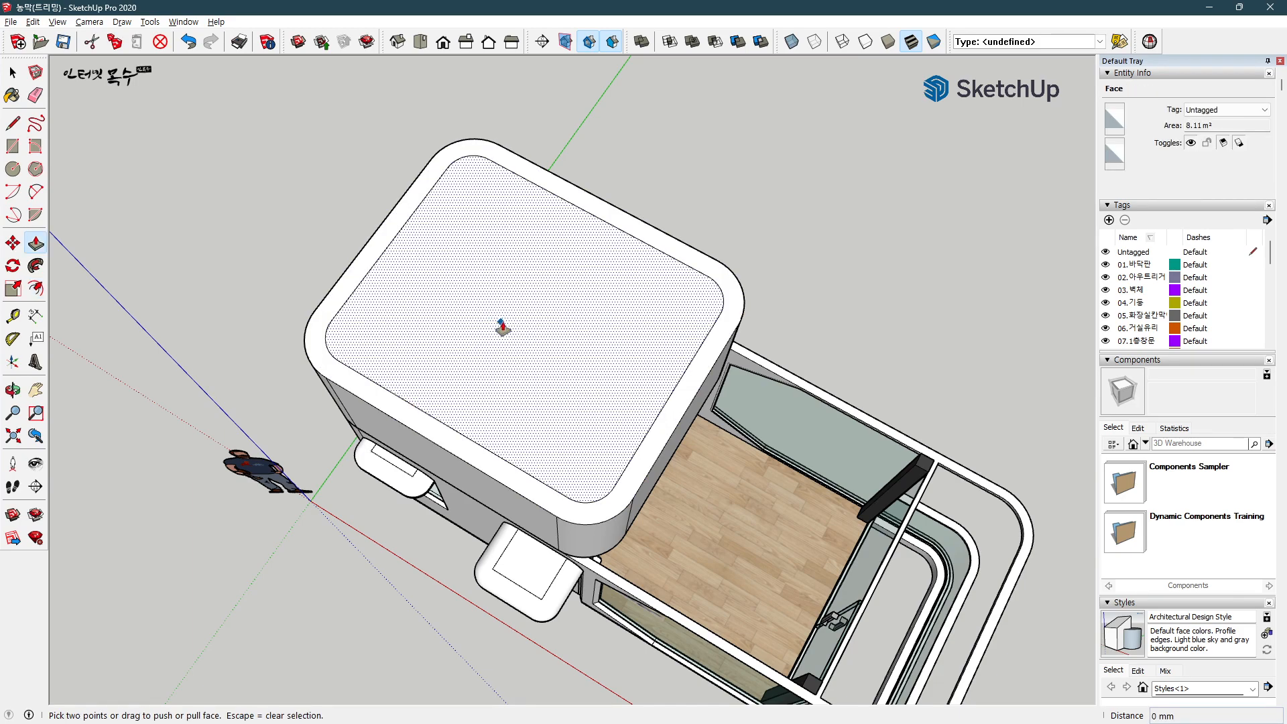
{"action": "left_click", "coordinate": [514, 345]}
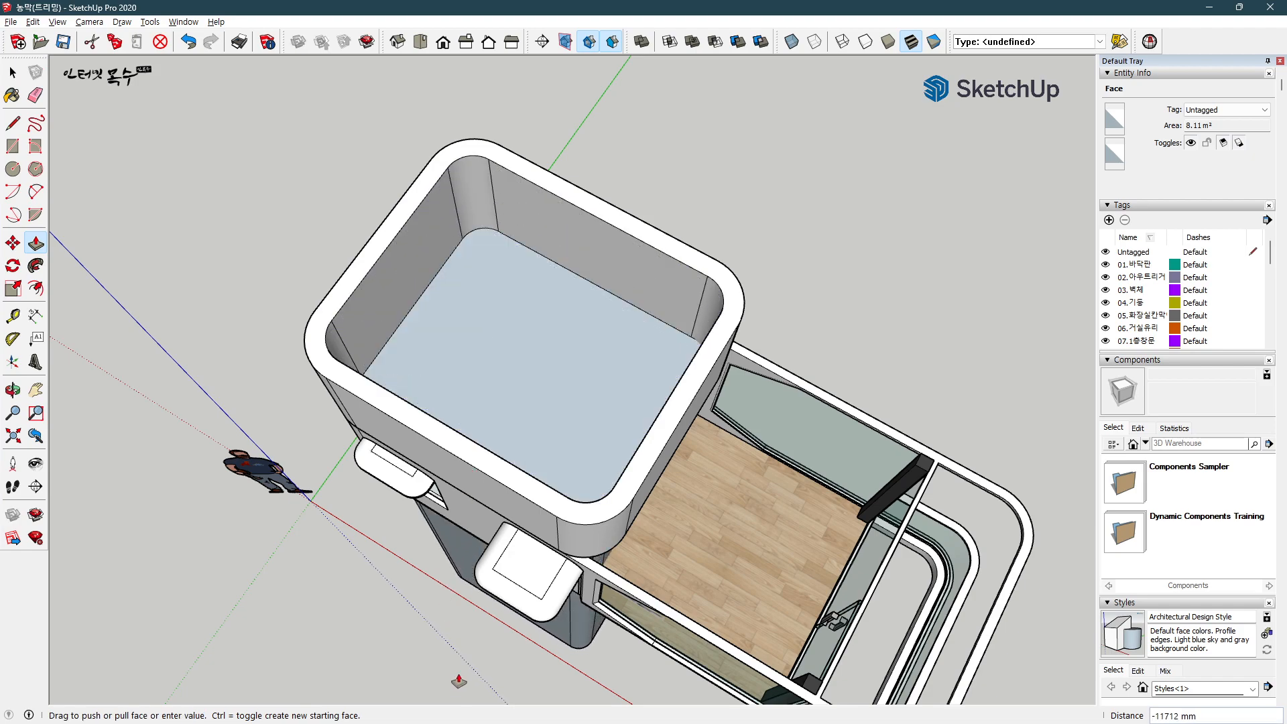
{"action": "type", "text": "1500"}
{"action": "key", "text": "Return"}
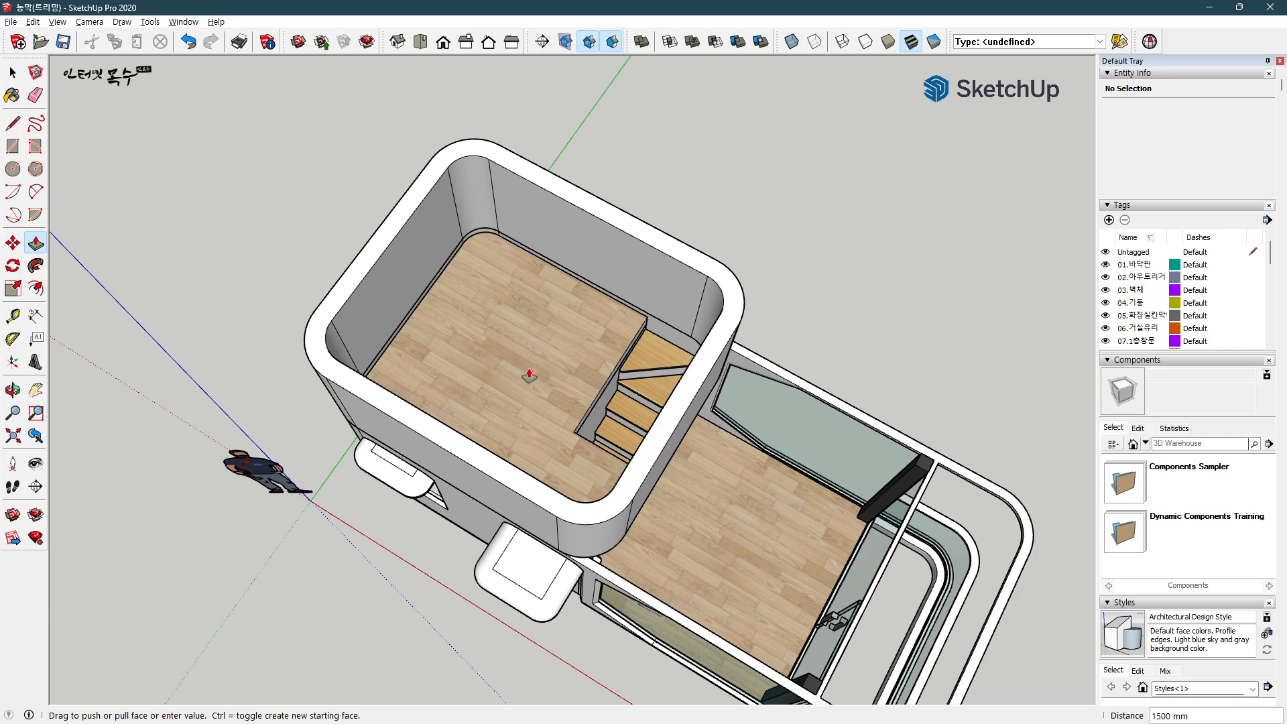
{"action": "middle_click_drag", "start_coordinate": [727, 538], "coordinate": [768, 497]}
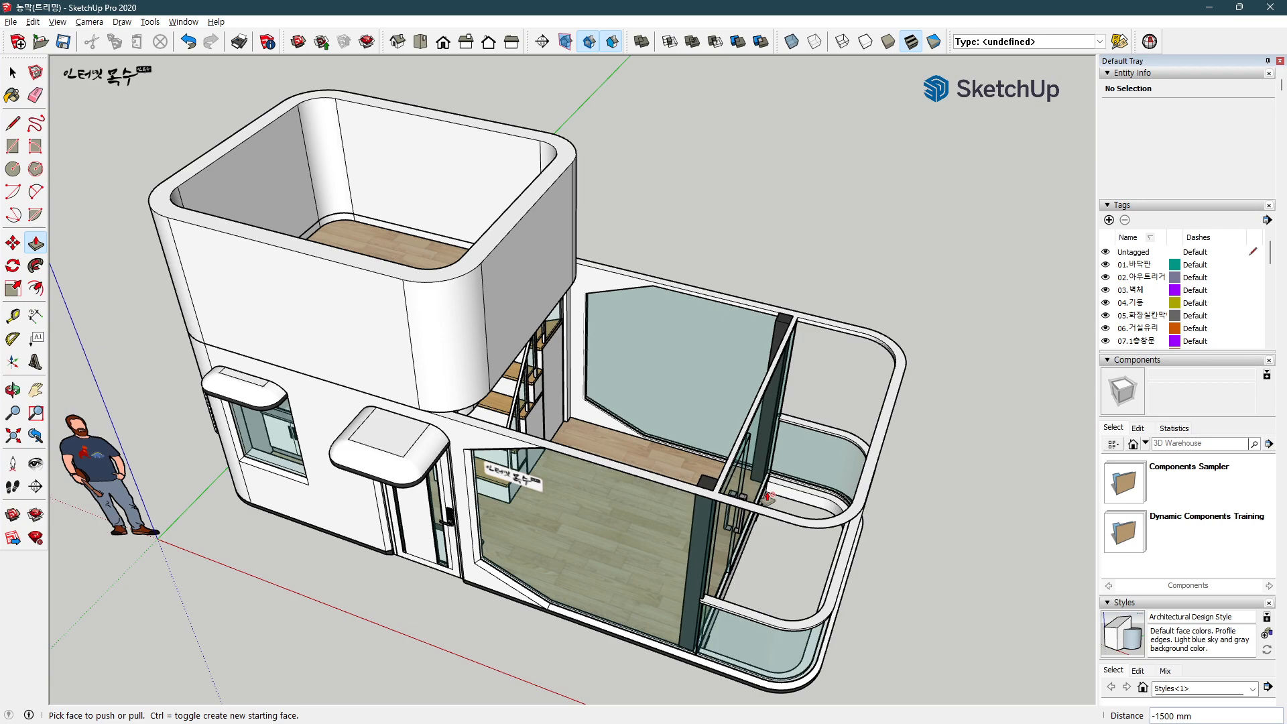
Step: Place guides along the lower cabin's front and rear top edges, at its outer end and at the loft's near corner
{"action": "key", "text": "t"}
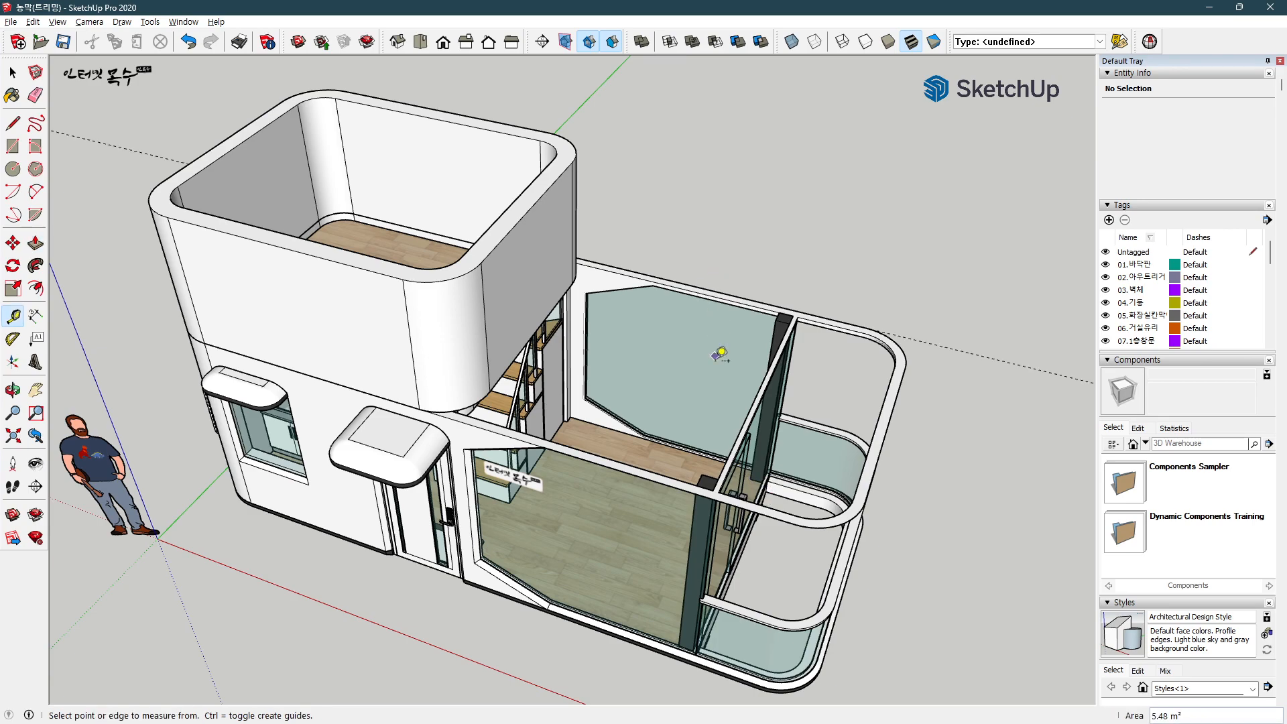
{"action": "left_click", "coordinate": [629, 470]}
{"action": "left_click", "coordinate": [627, 470]}
{"action": "middle_click_drag", "start_coordinate": [895, 417], "coordinate": [690, 431]}
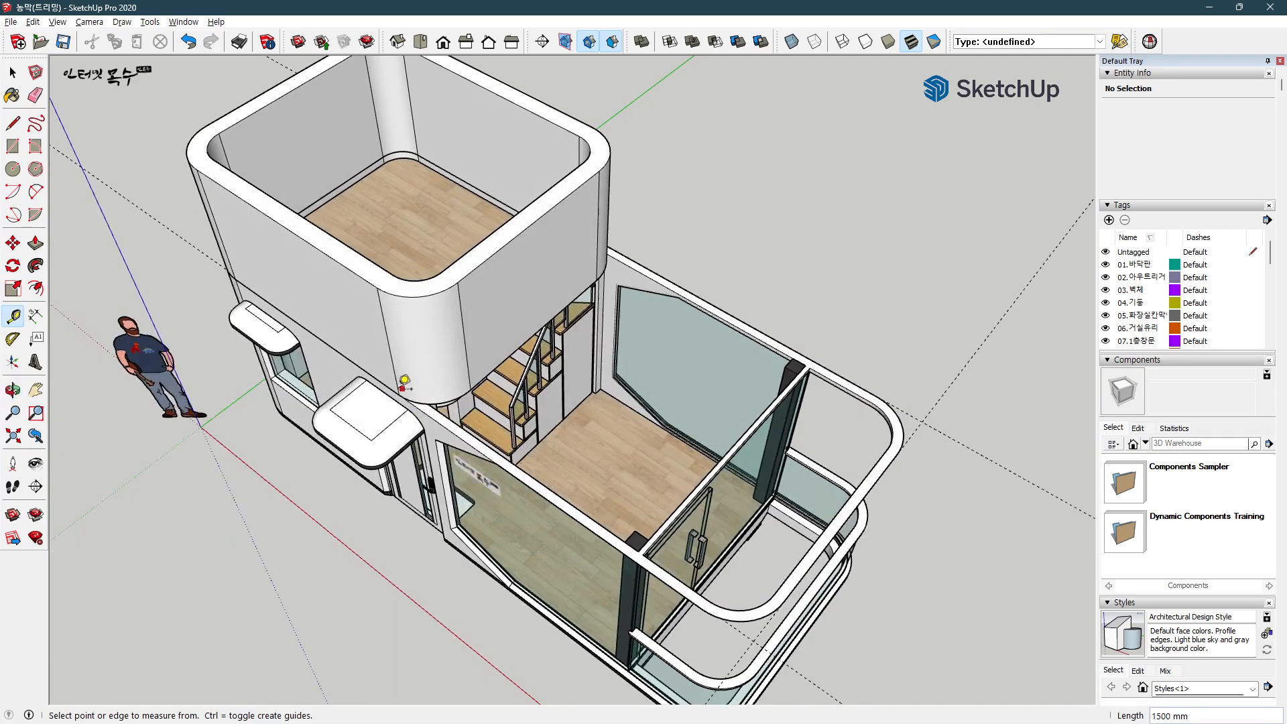
{"action": "left_click", "coordinate": [403, 383]}
{"action": "middle_click_drag", "start_coordinate": [789, 282], "coordinate": [662, 425]}
{"action": "left_click", "coordinate": [734, 327]}
{"action": "middle_click_drag", "start_coordinate": [765, 384], "coordinate": [727, 445]}
{"action": "key", "text": "r"}
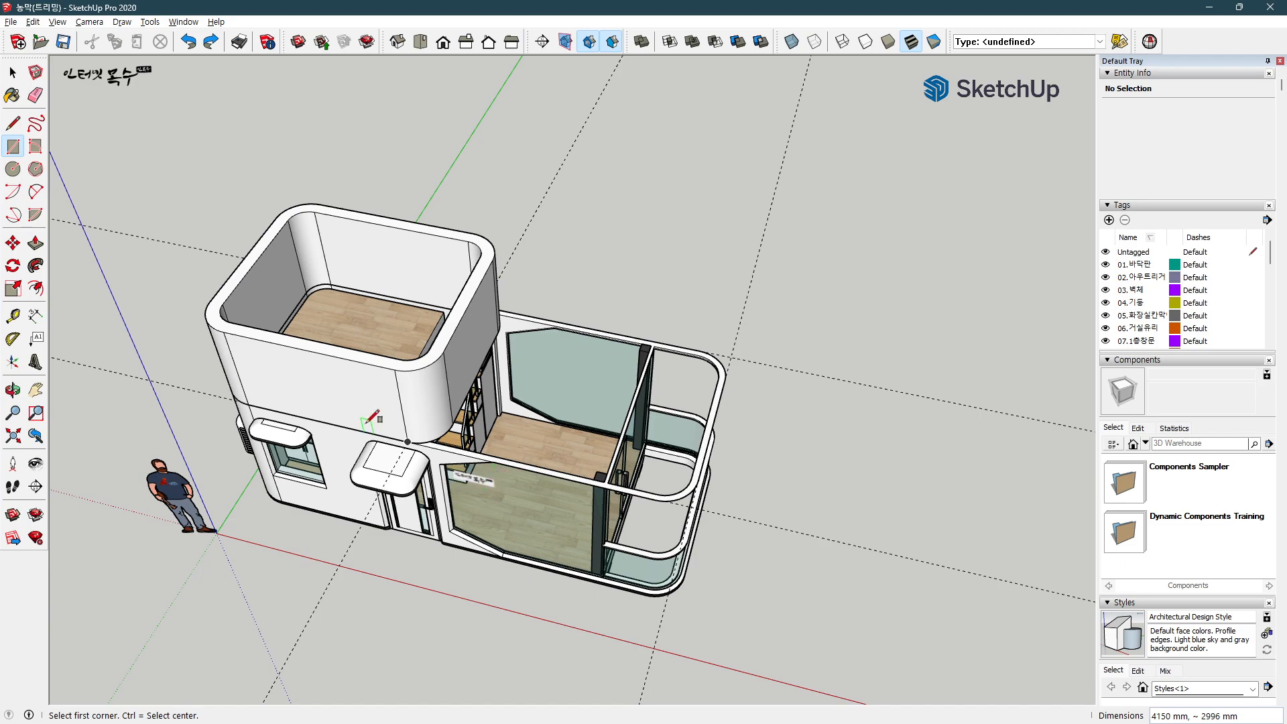
Step: Select all the loft wall geometry, check the shortcut for Edit/Item/Make Group in the preferences, and group the walls
{"action": "key", "text": "space"}
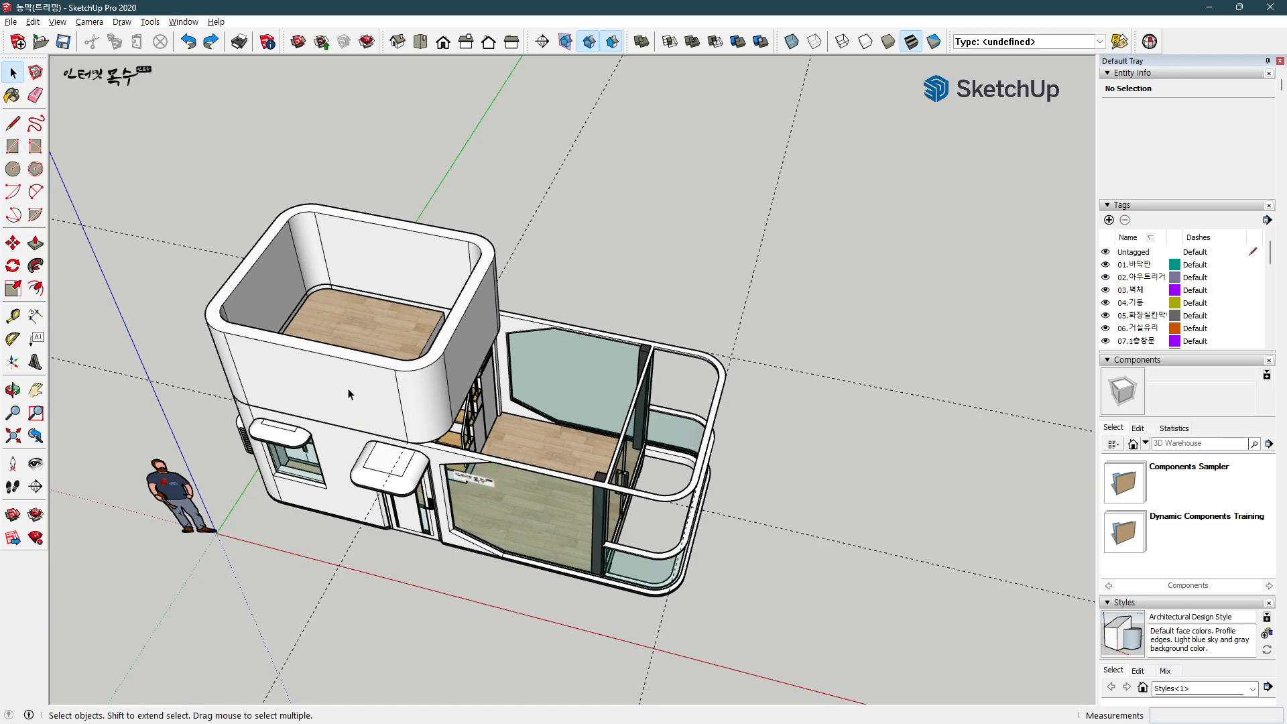
{"action": "triple_click", "coordinate": [348, 393]}
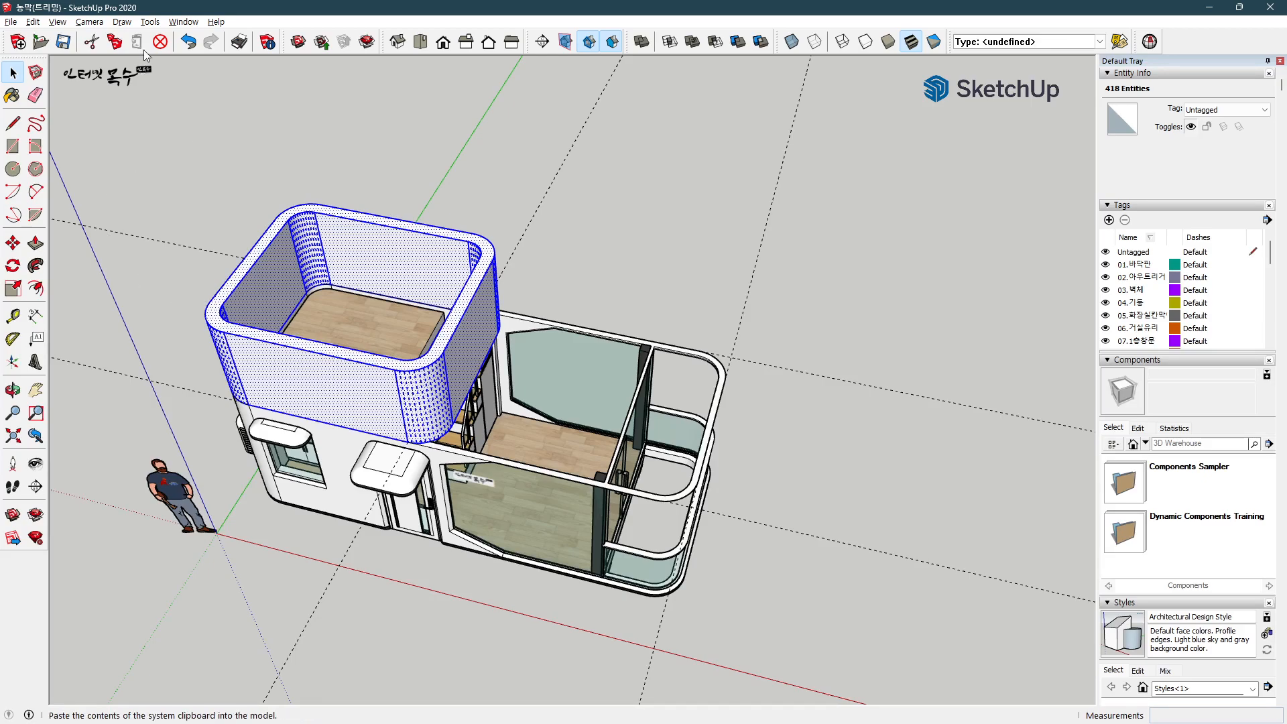
{"action": "left_click", "coordinate": [183, 21]}
{"action": "left_click", "coordinate": [227, 110]}
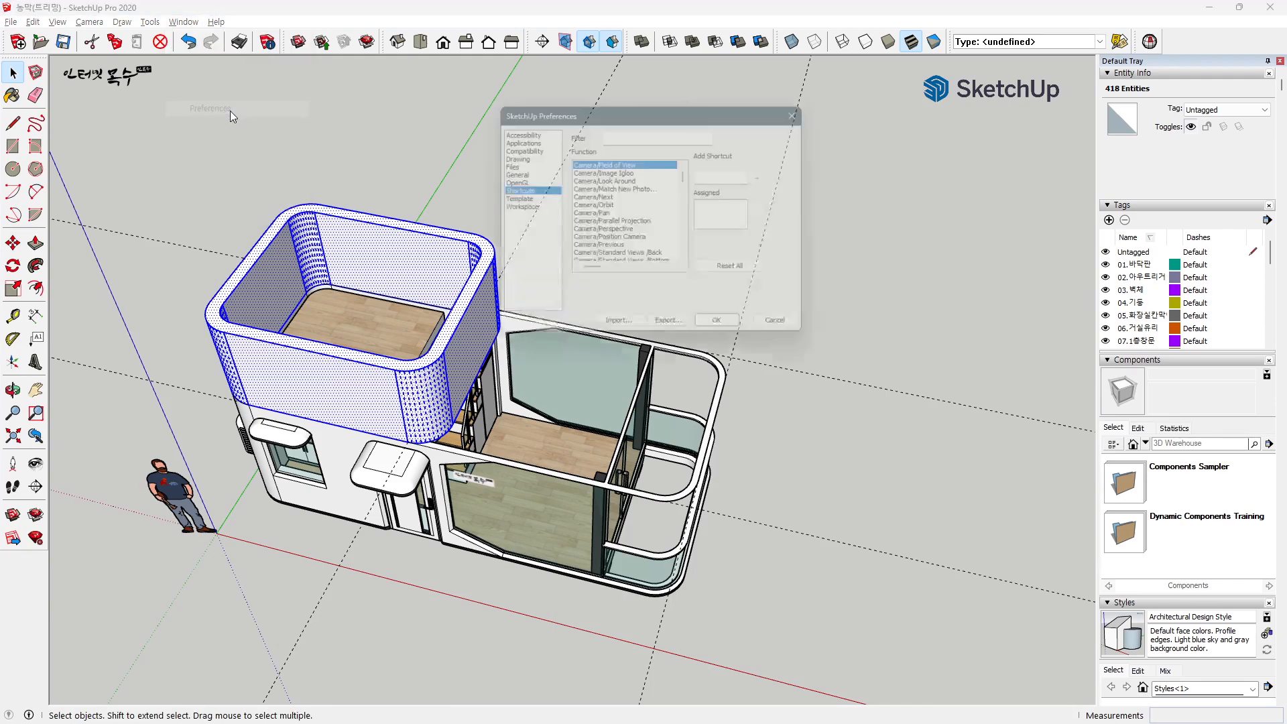
{"action": "left_click", "coordinate": [623, 132]}
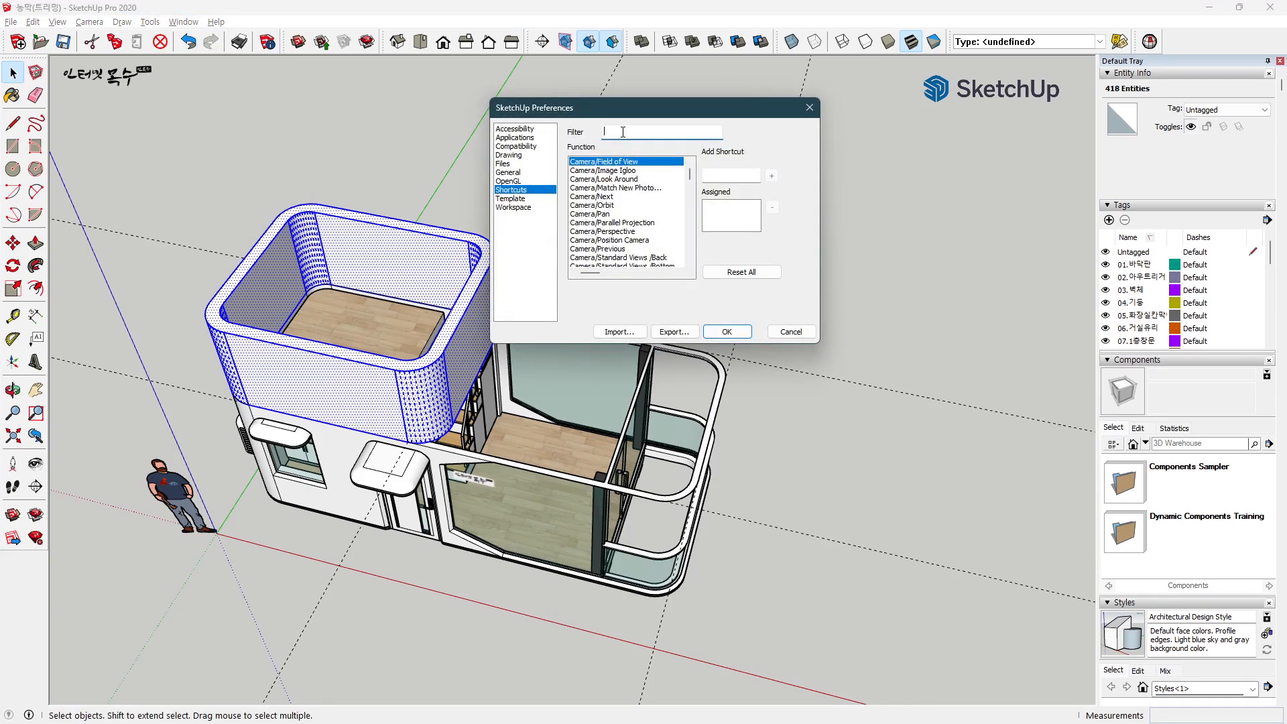
{"action": "type", "text": "grou"}
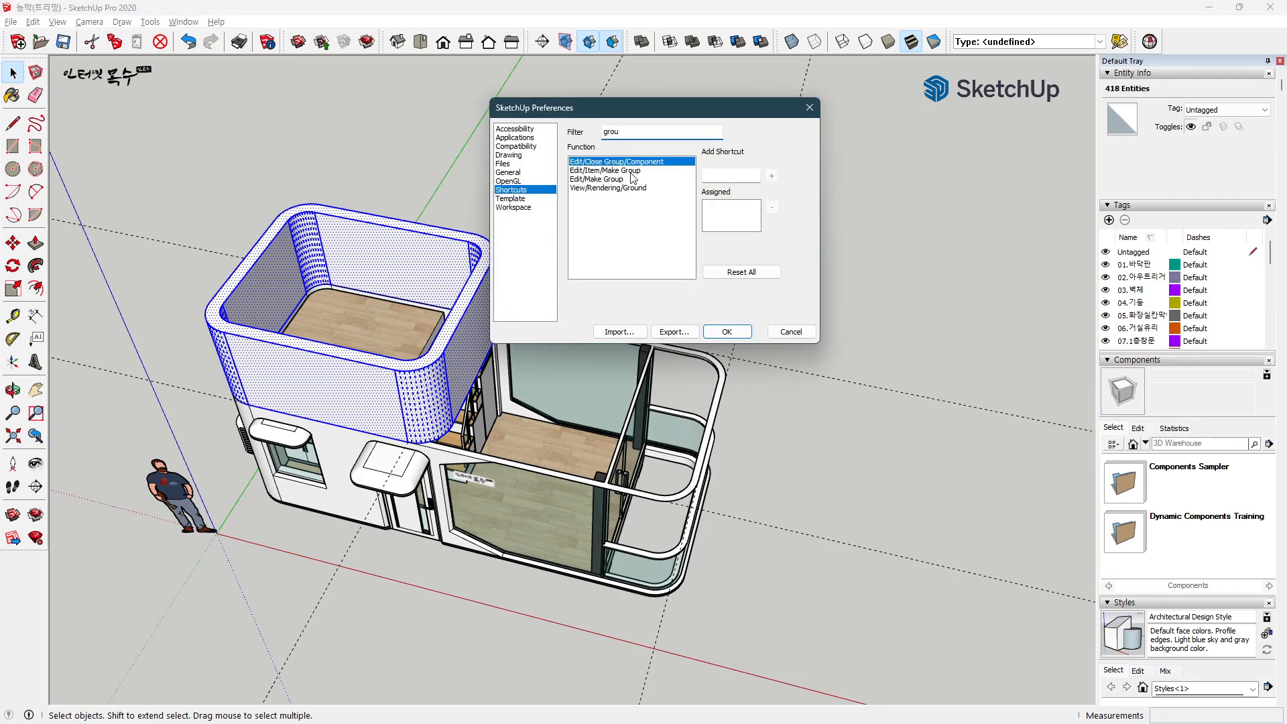
{"action": "left_click", "coordinate": [630, 172]}
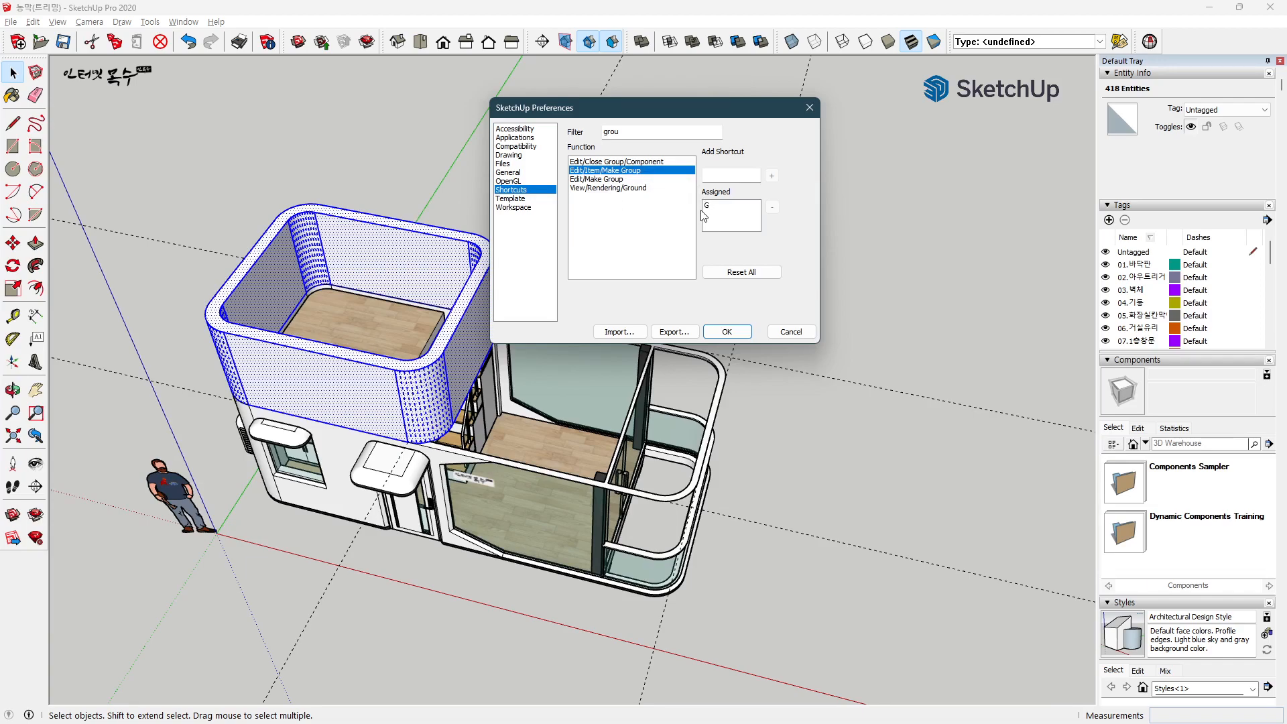
{"action": "left_click", "coordinate": [728, 333]}
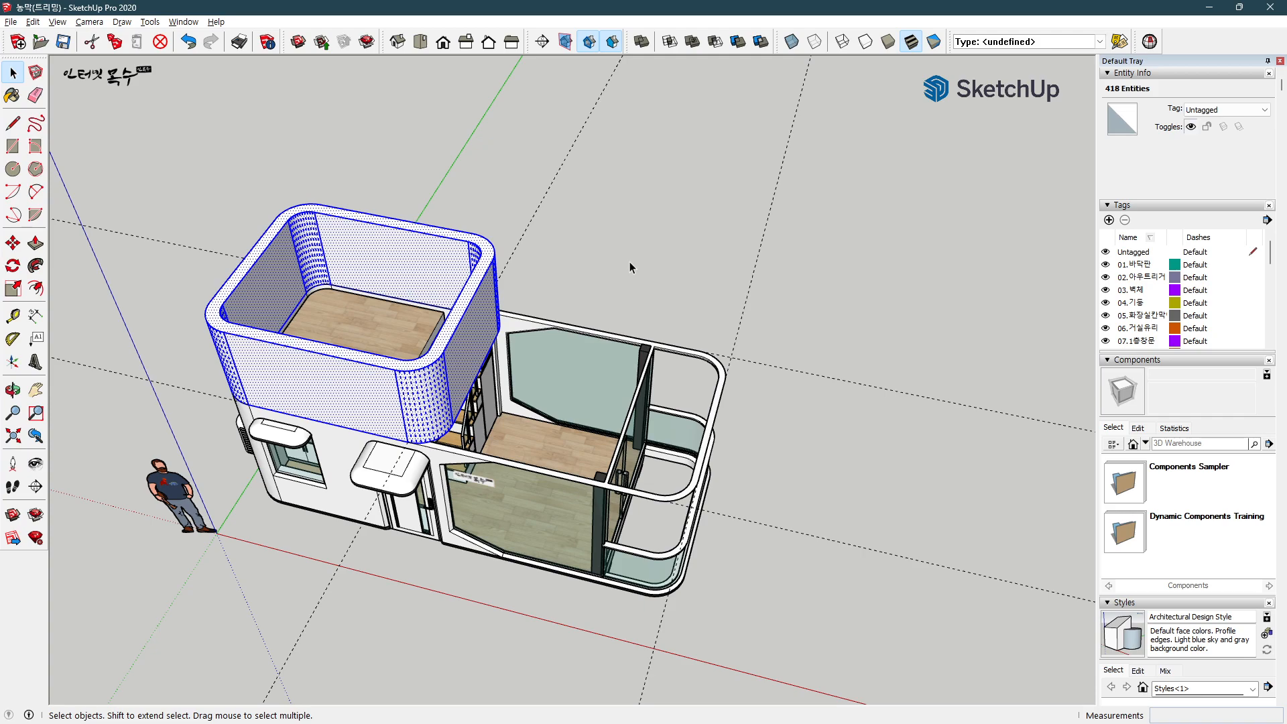
{"action": "key", "text": "g"}
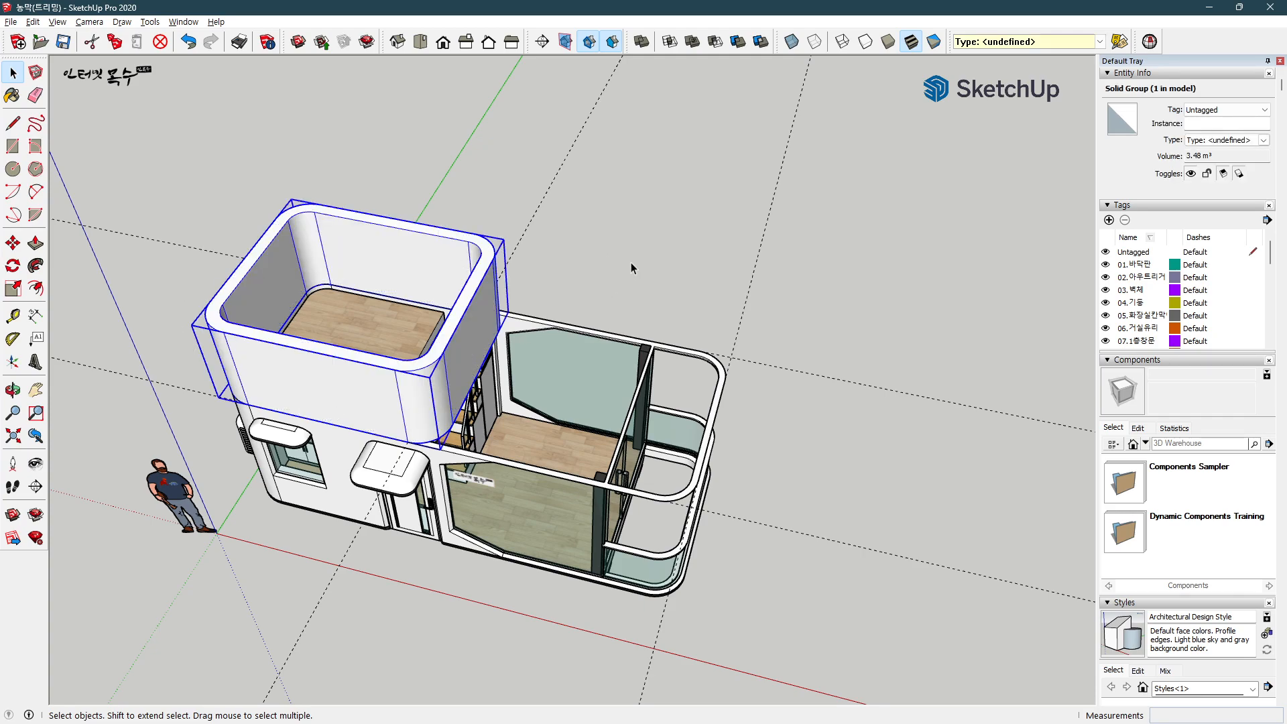
{"action": "left_click", "coordinate": [657, 269]}
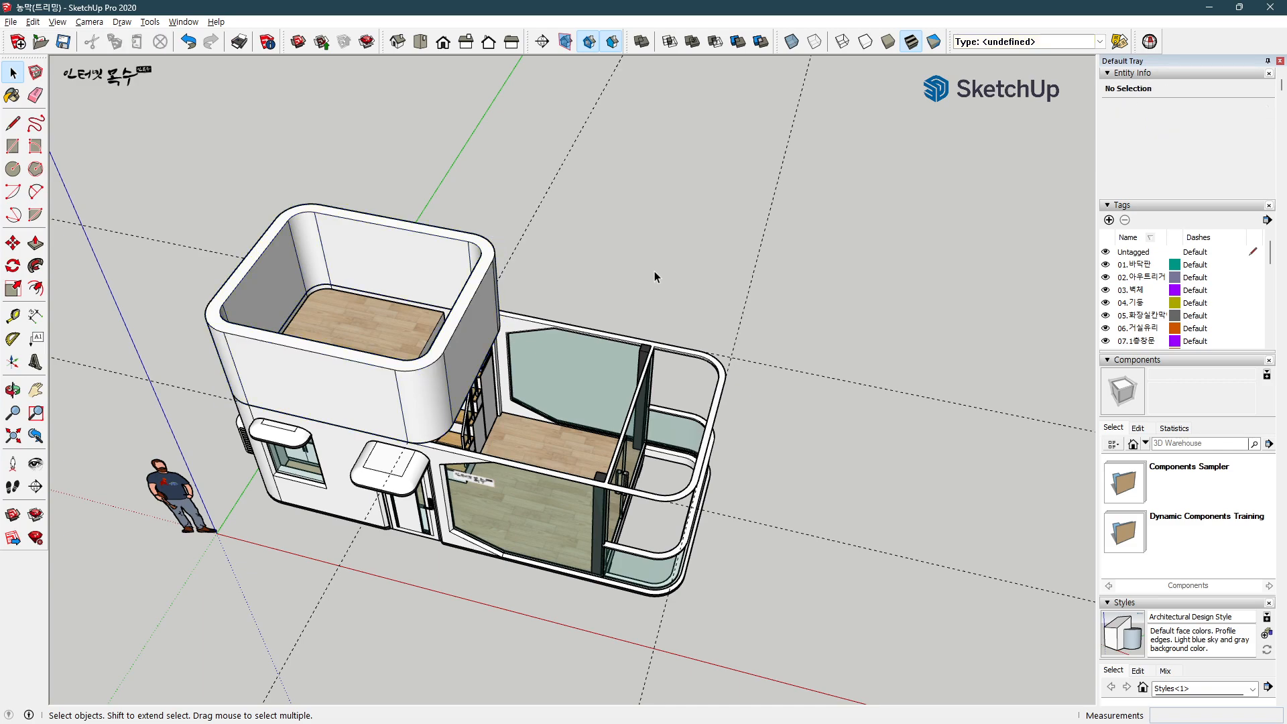
Step: Draw a rectangle about 4085 by 2996 mm over the lower cabin, between opposite guide intersections beside the loft
{"action": "key", "text": "r"}
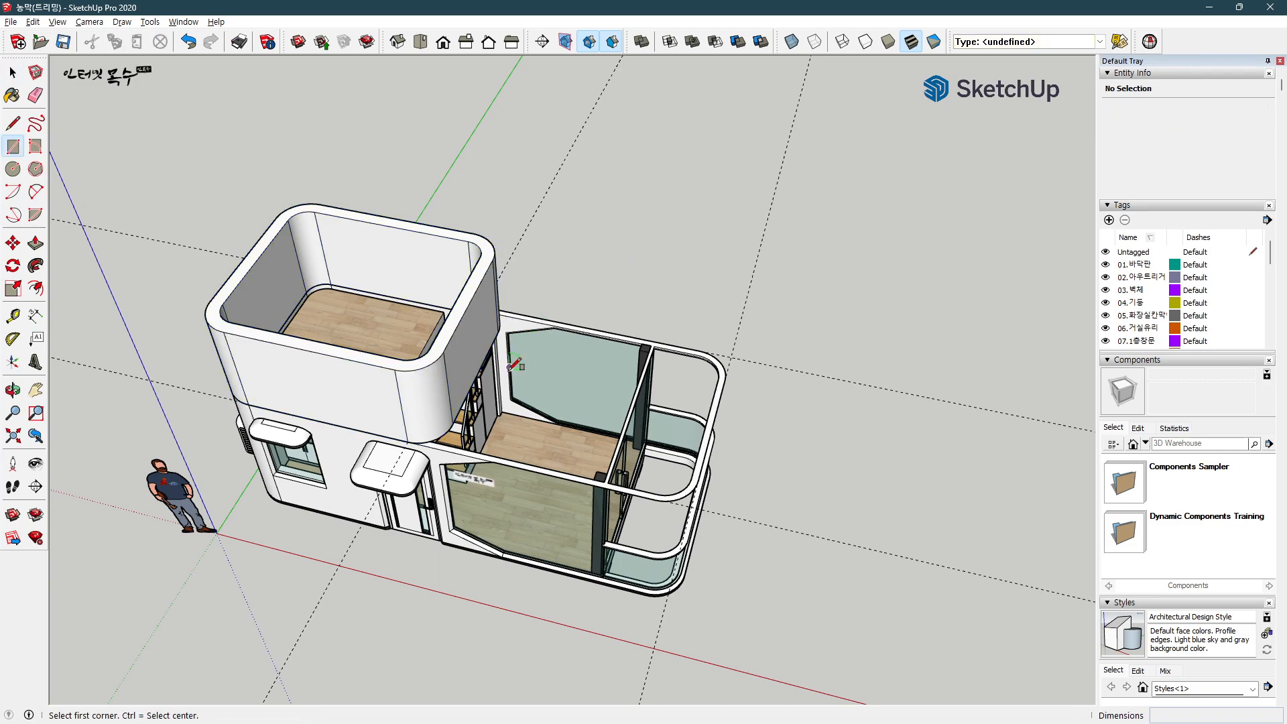
{"action": "left_click", "coordinate": [412, 442]}
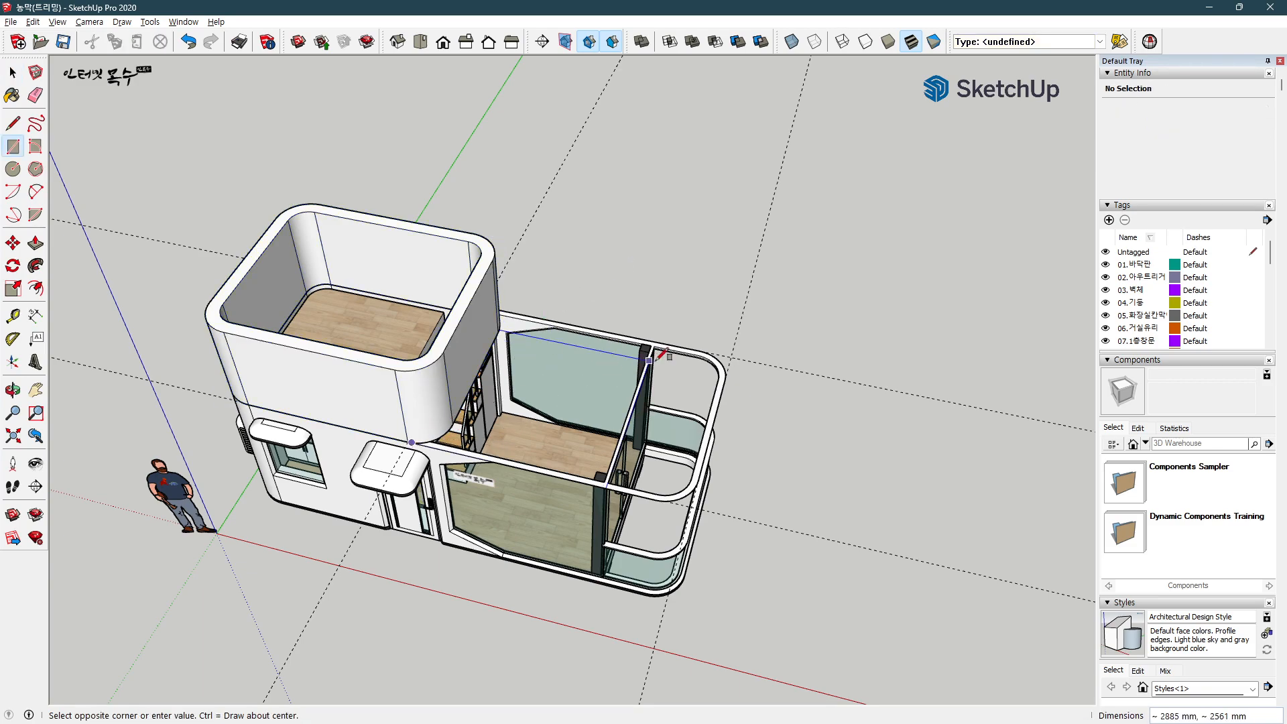
{"action": "left_click", "coordinate": [730, 356]}
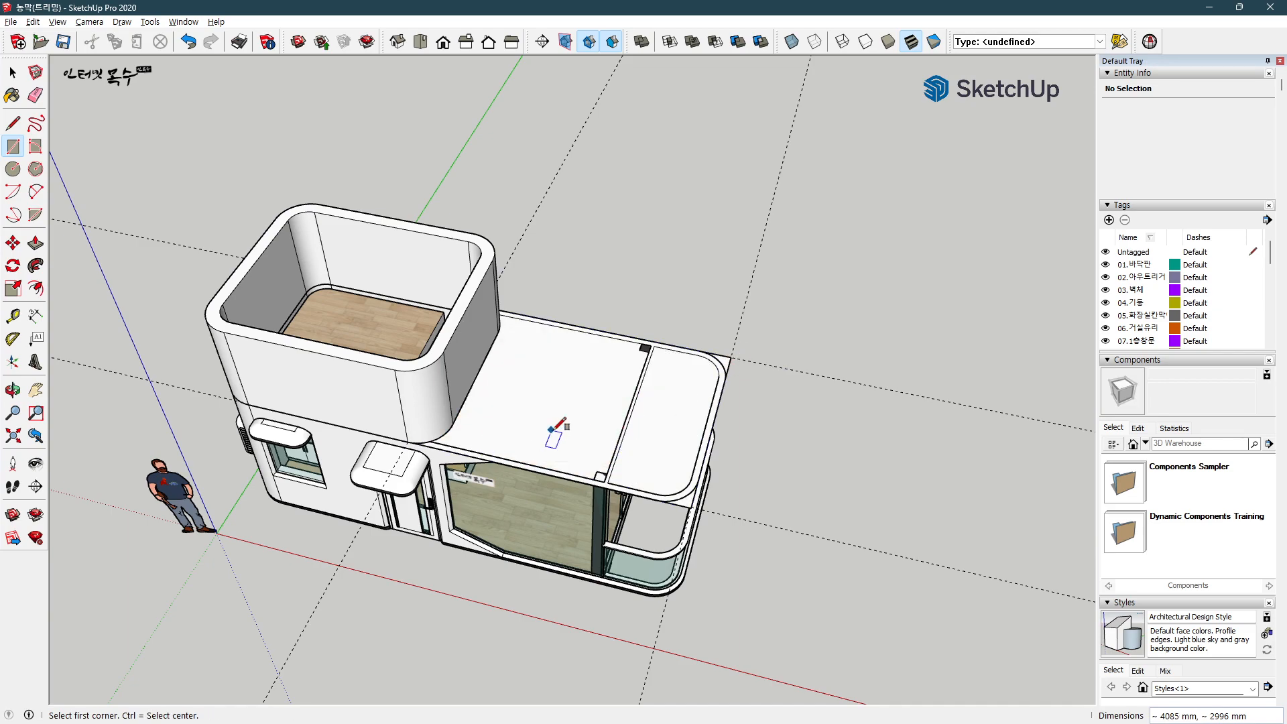
Step: Pull the roof rectangle over the lower cabin up into a 250 mm thick slab
{"action": "key", "text": "p"}
{"action": "left_click_drag", "start_coordinate": [569, 427], "coordinate": [558, 313]}
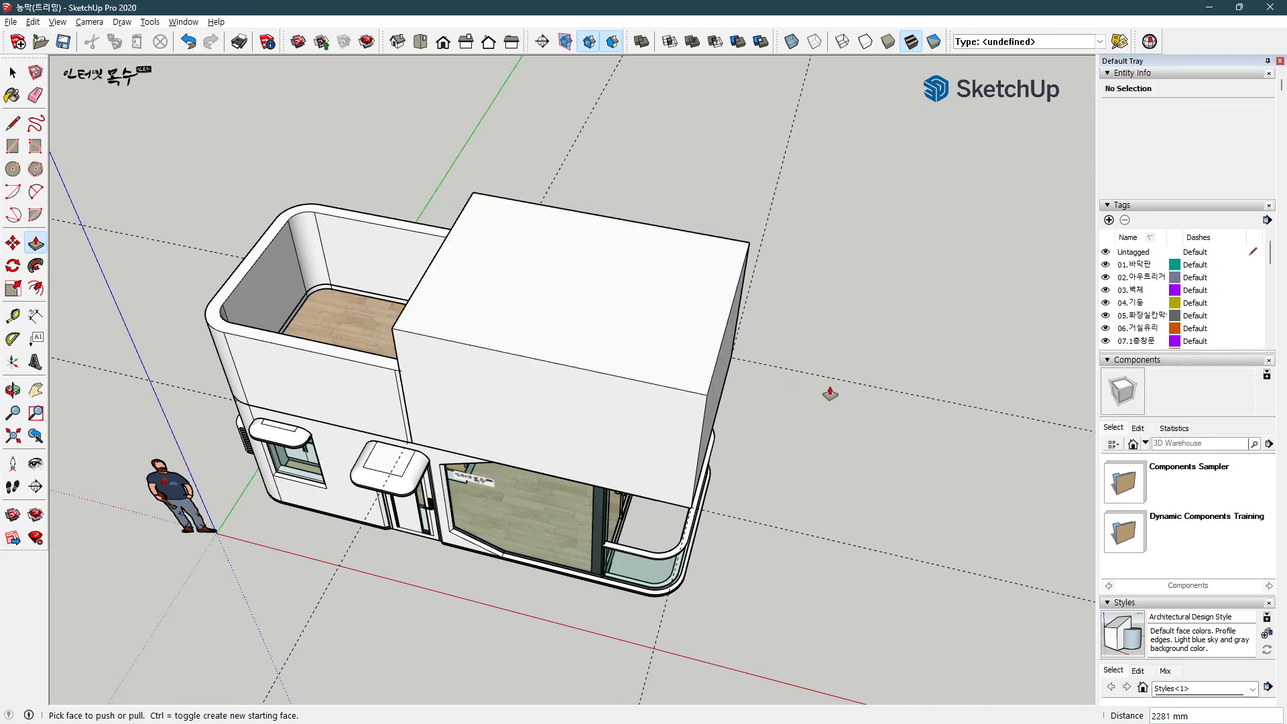
{"action": "type", "text": "250"}
{"action": "key", "text": "Return"}
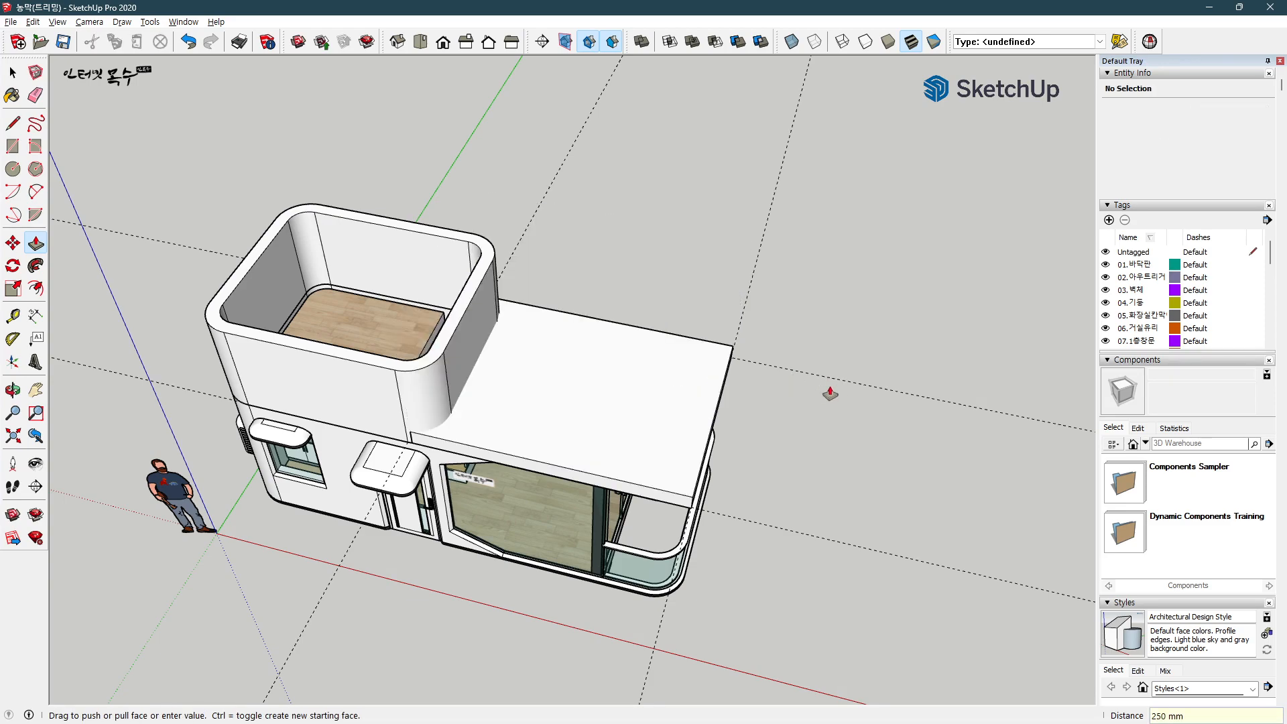
Step: Clear the old guides and place new ones 500 mm inside the roof slab's two long edges and its outer end edge
{"action": "middle_click_drag", "start_coordinate": [607, 513], "coordinate": [550, 432]}
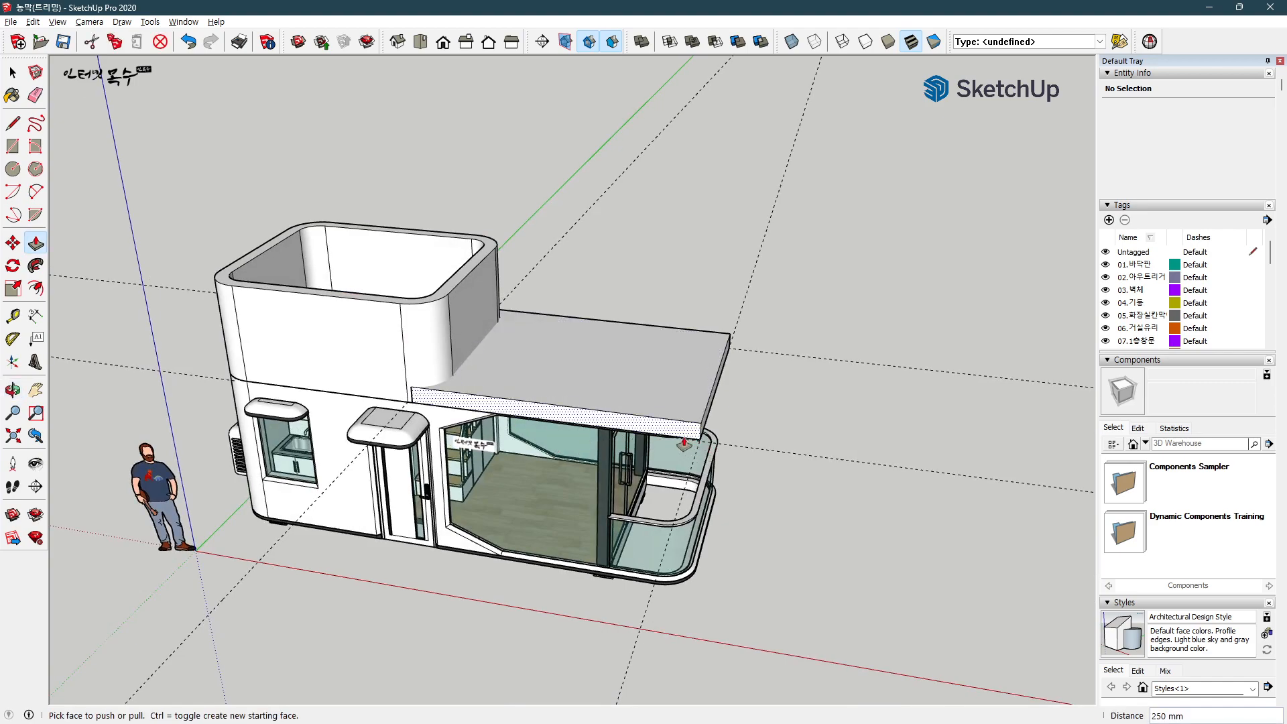
{"action": "middle_click_drag", "start_coordinate": [543, 359], "coordinate": [396, 595]}
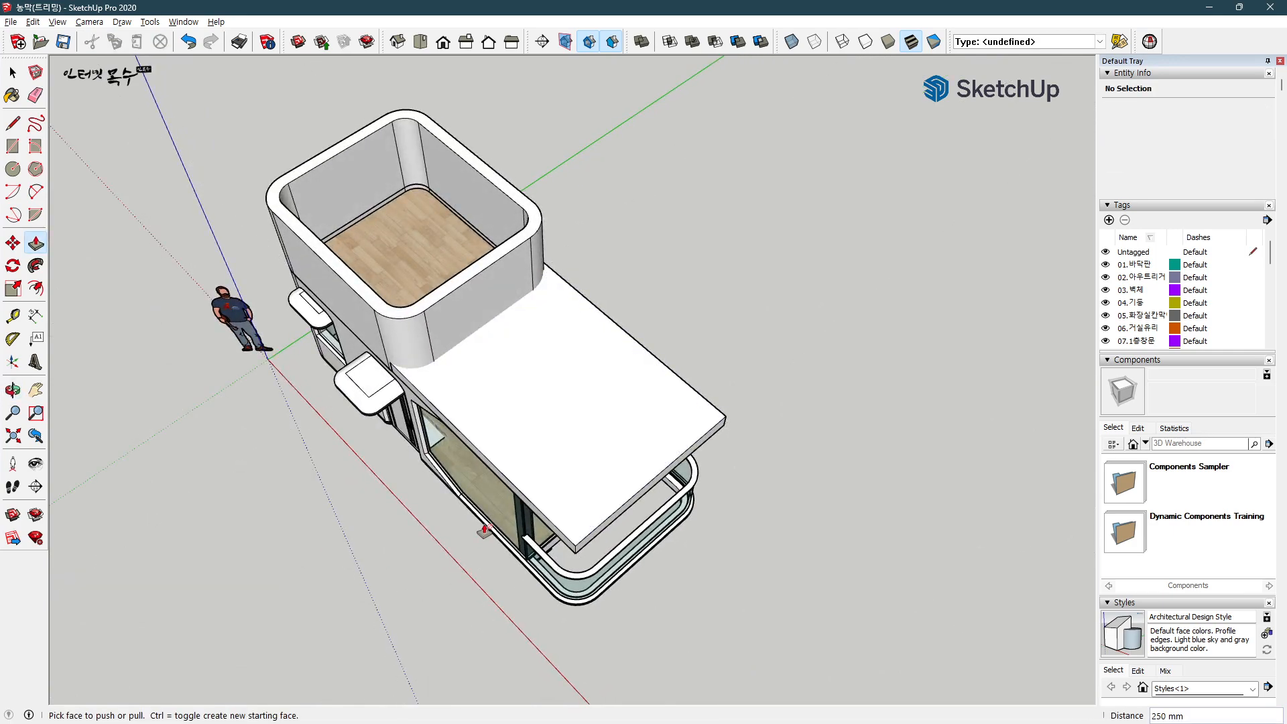
{"action": "key", "text": "t"}
{"action": "left_click", "coordinate": [477, 450]}
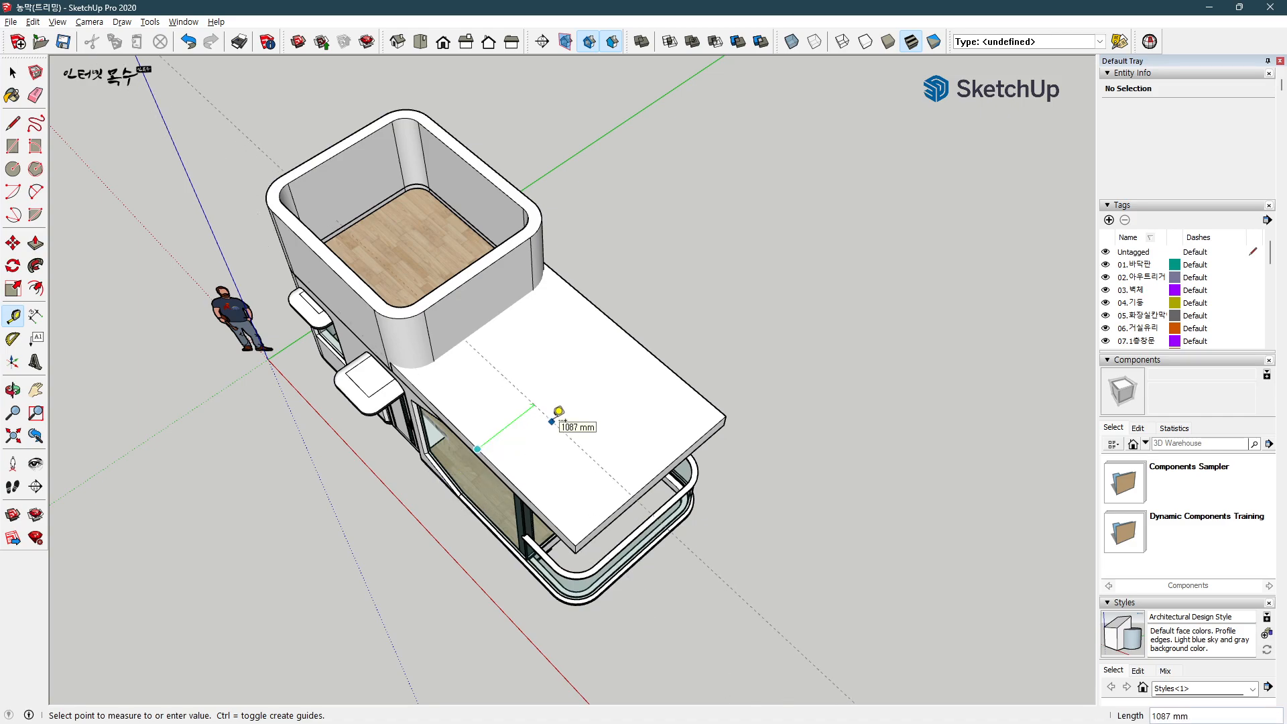
{"action": "type", "text": "500"}
{"action": "key", "text": "Return"}
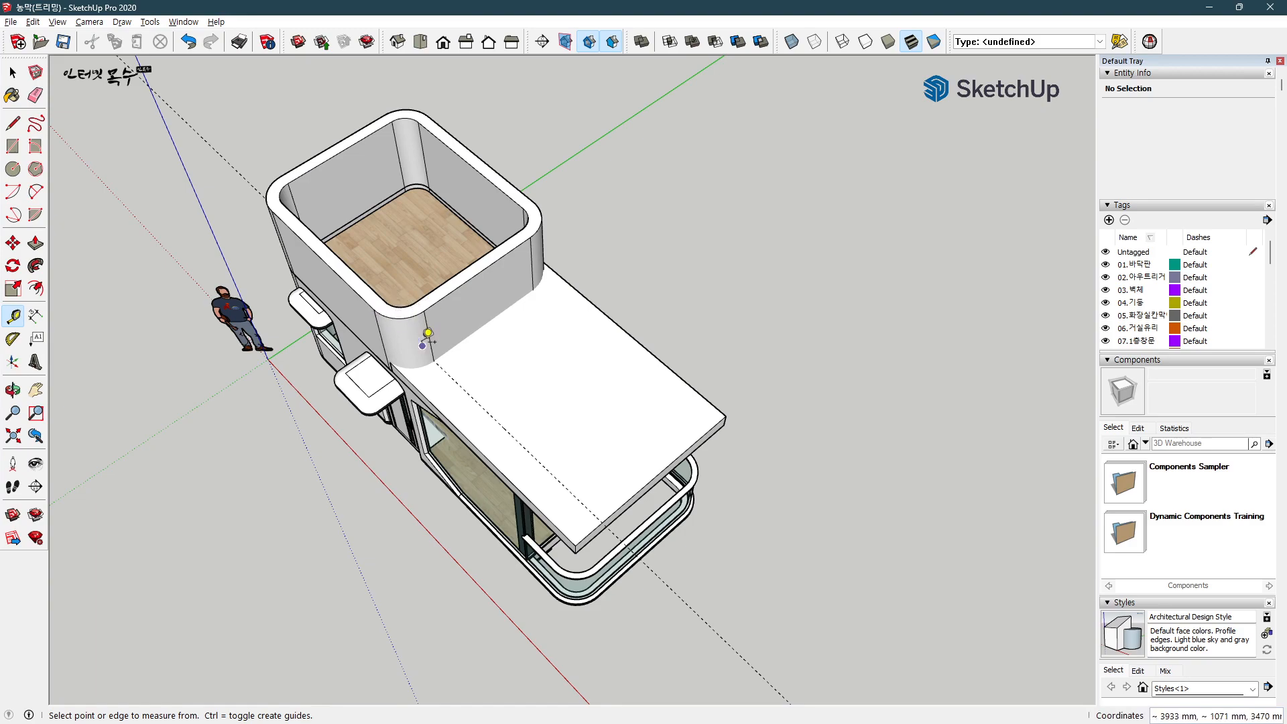
{"action": "left_click", "coordinate": [649, 350]}
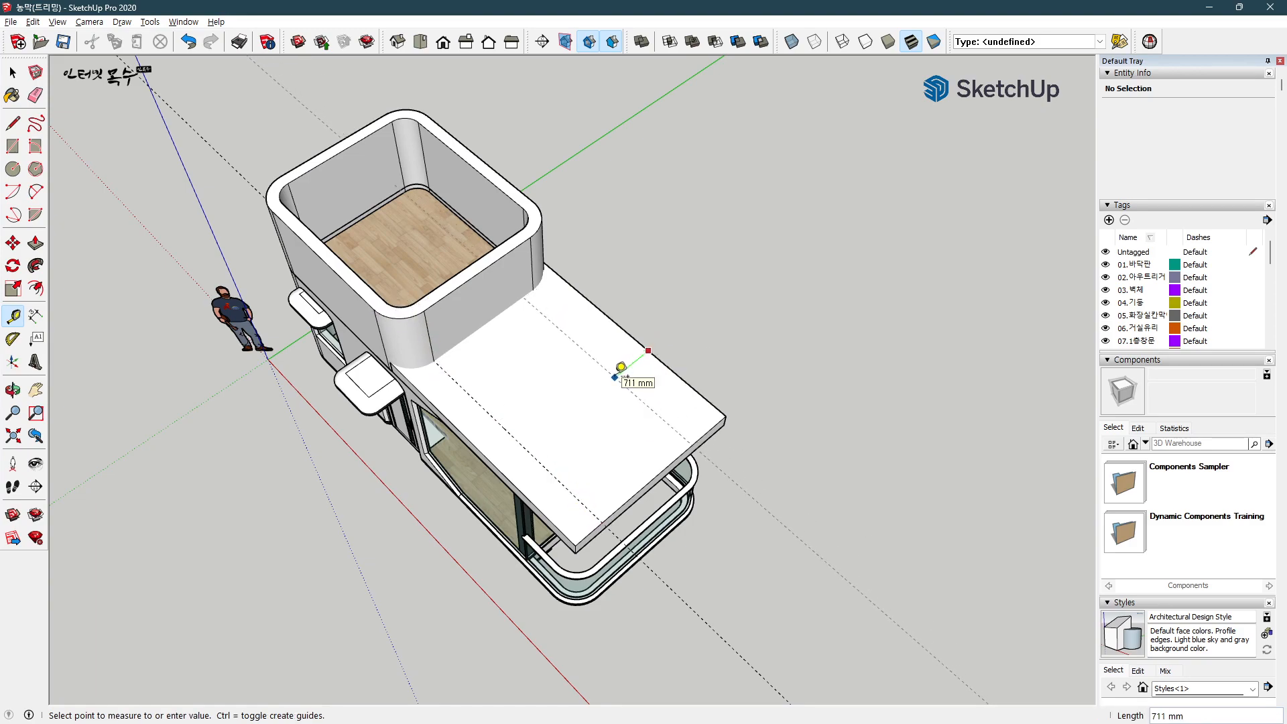
{"action": "type", "text": "500"}
{"action": "key", "text": "Return"}
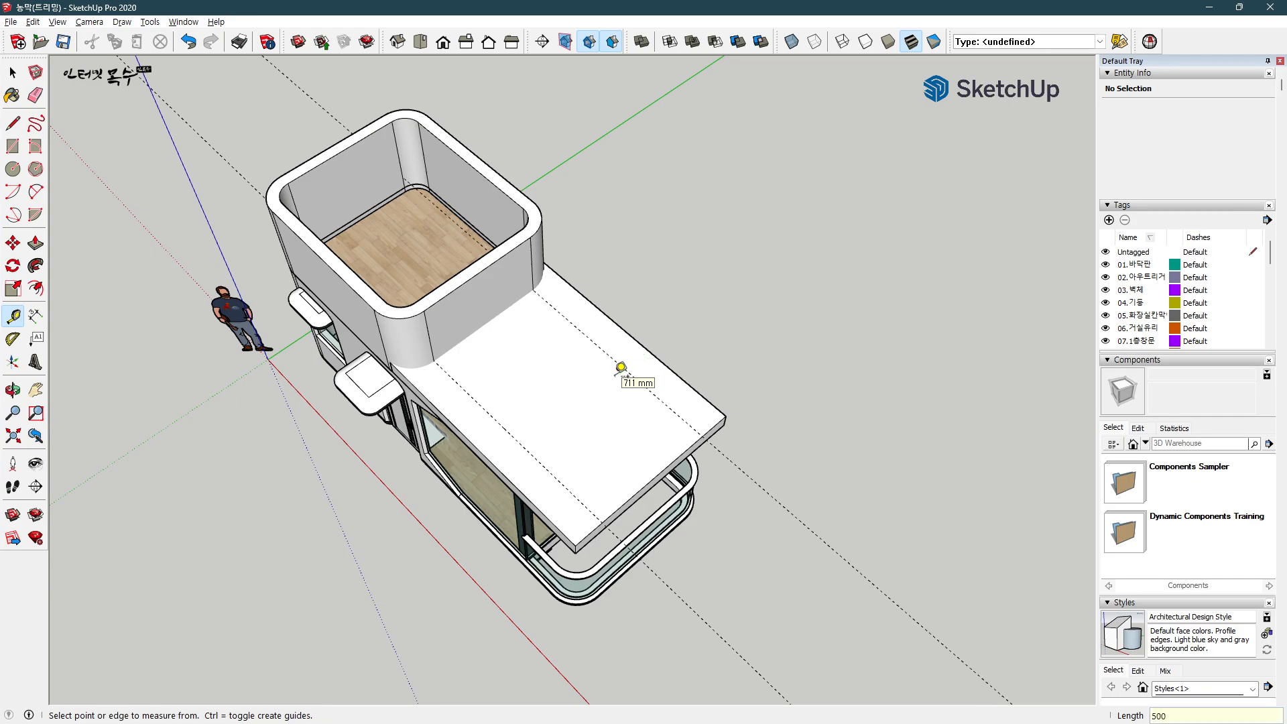
{"action": "left_click", "coordinate": [640, 490]}
{"action": "type", "text": "500"}
{"action": "key", "text": "Return"}
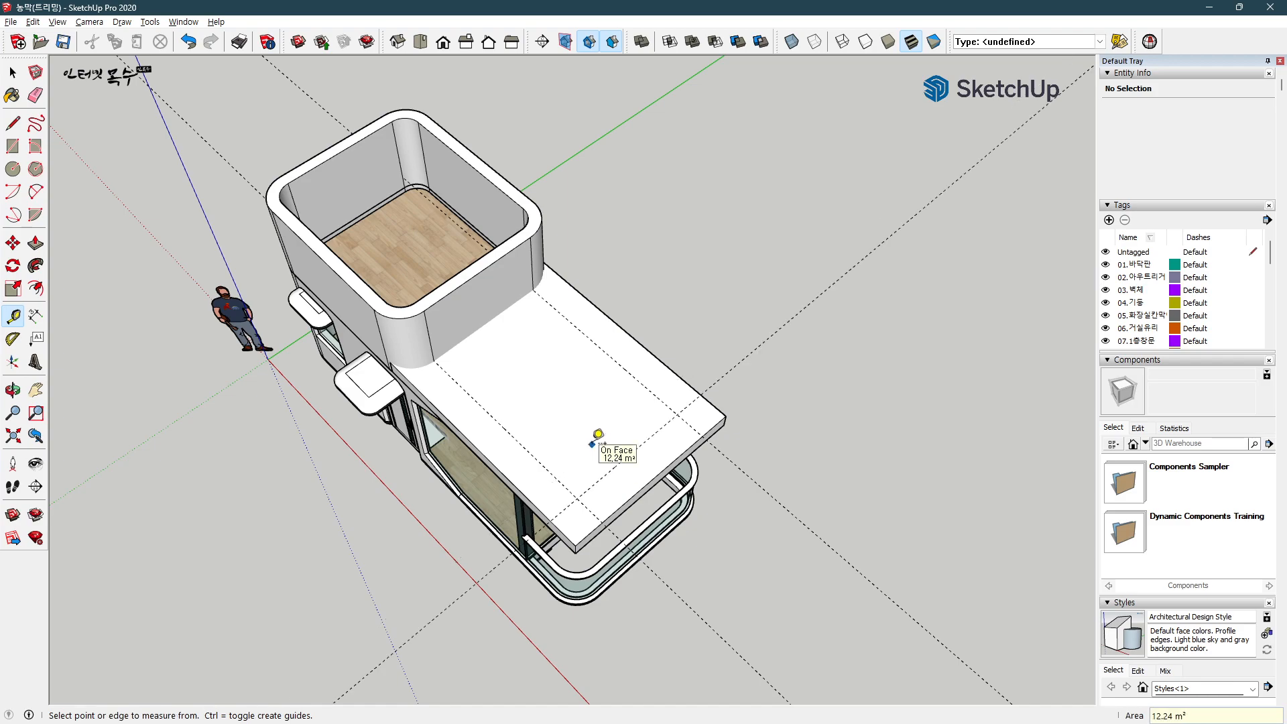
Step: Draw 90-degree arcs with 500 mm radius at the roof slab's two outer corners, centred on the guide intersections
{"action": "key", "text": "a"}
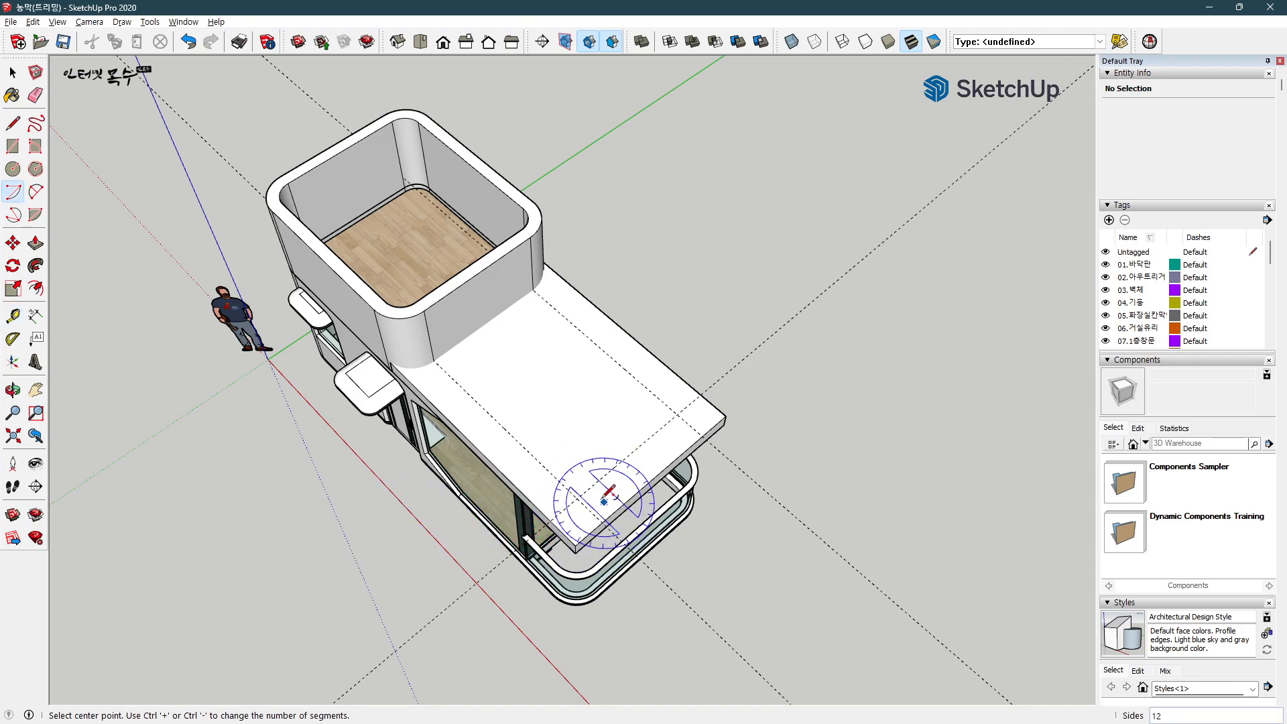
{"action": "left_click", "coordinate": [577, 496]}
{"action": "left_click", "coordinate": [560, 525]}
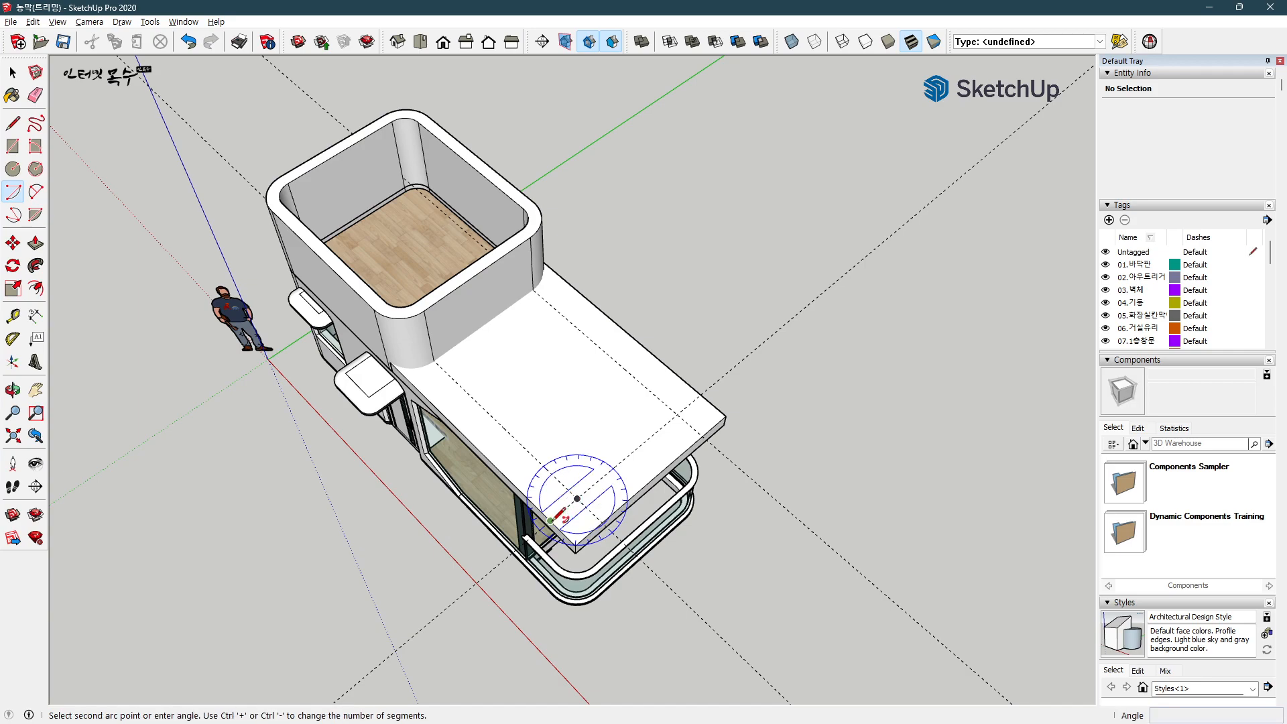
{"action": "left_click", "coordinate": [612, 526]}
{"action": "left_click", "coordinate": [677, 414]}
{"action": "left_click", "coordinate": [712, 426]}
{"action": "middle_click_drag", "start_coordinate": [712, 426], "coordinate": [733, 388]}
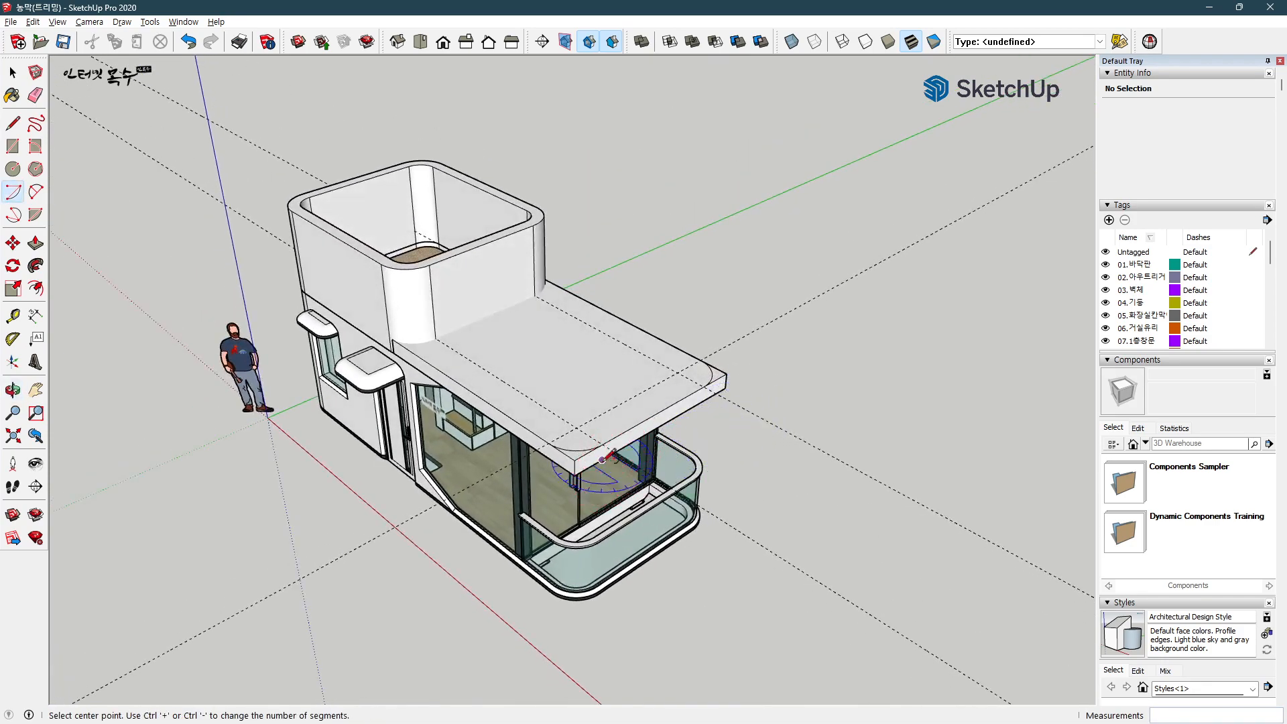
Step: Push away the corner pieces outside the arcs to round the roof slab's two outer corners
{"action": "key", "text": "p"}
{"action": "left_click_drag", "start_coordinate": [570, 450], "coordinate": [575, 479]}
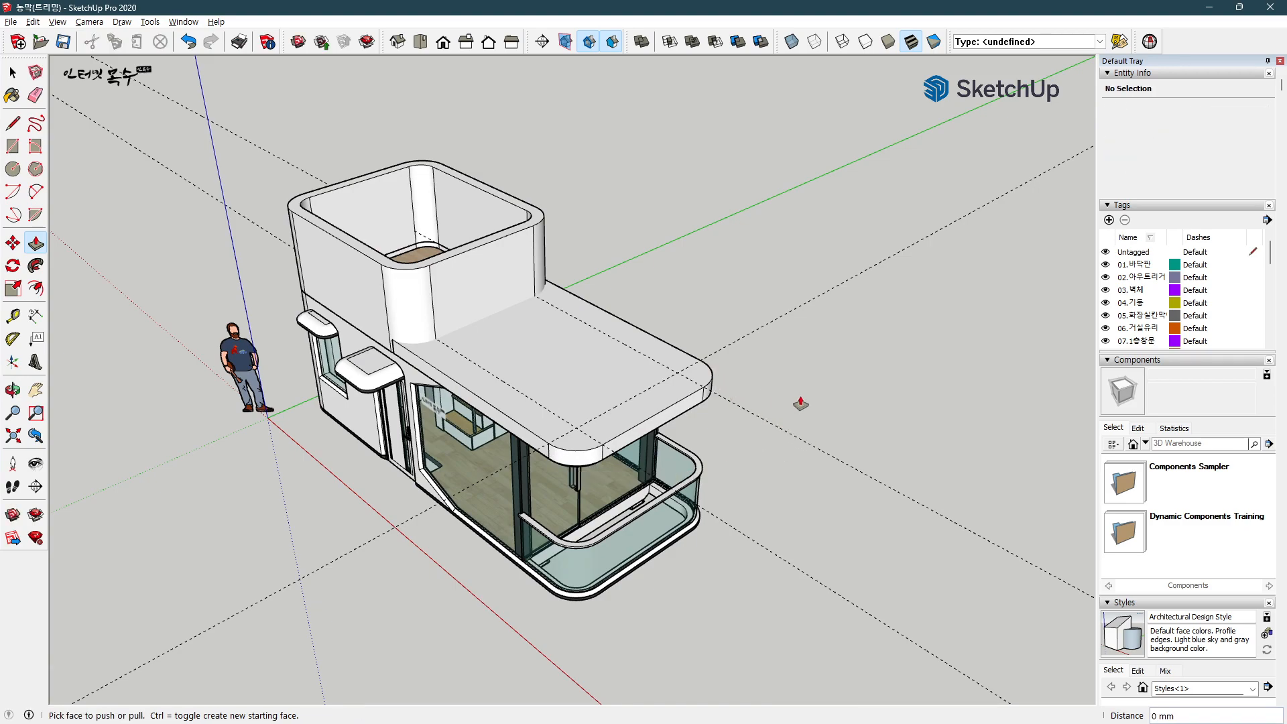
Step: Select the whole rounded roof slab, make it a group and open the group for editing
{"action": "middle_click_drag", "start_coordinate": [323, 554], "coordinate": [463, 439]}
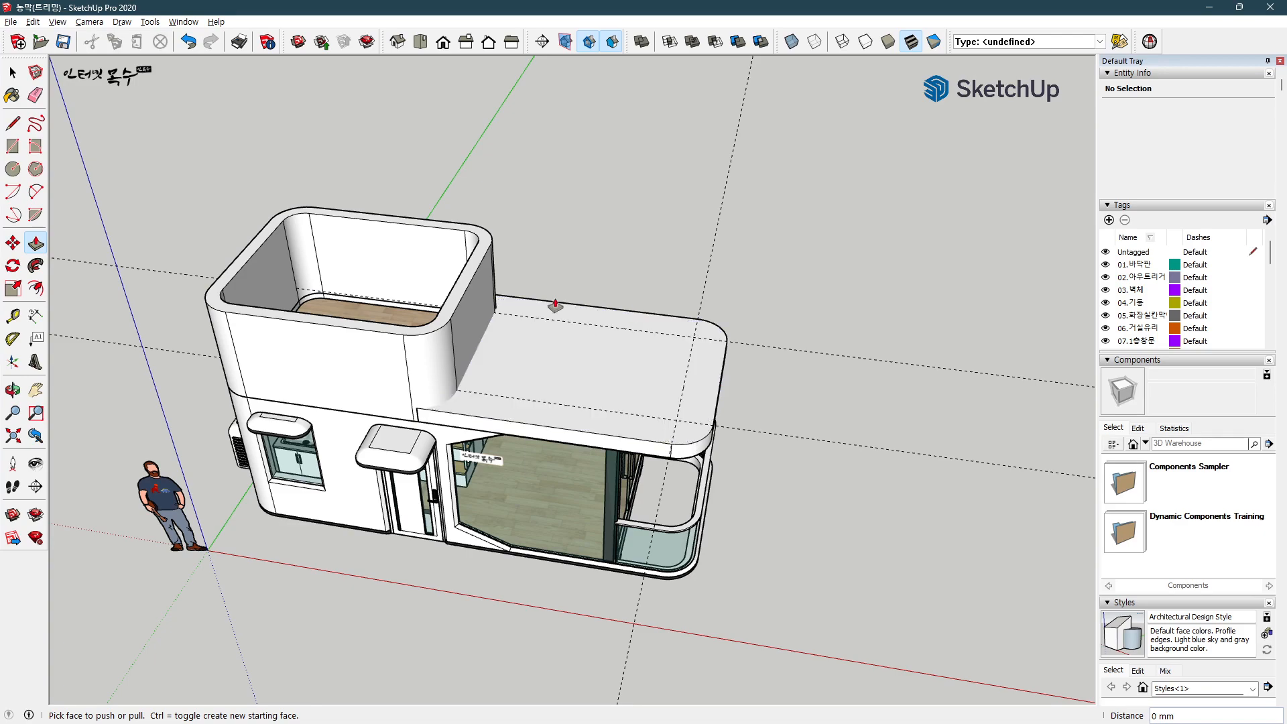
{"action": "key", "text": "space"}
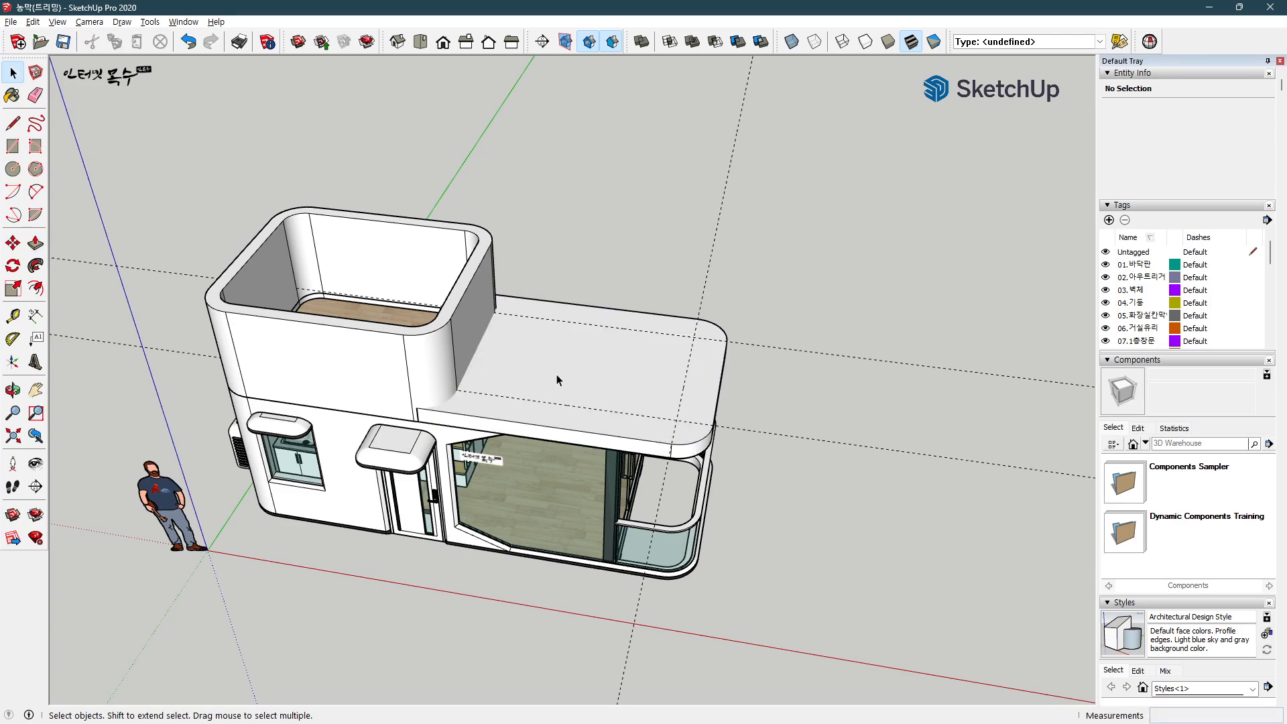
{"action": "triple_click", "coordinate": [556, 373]}
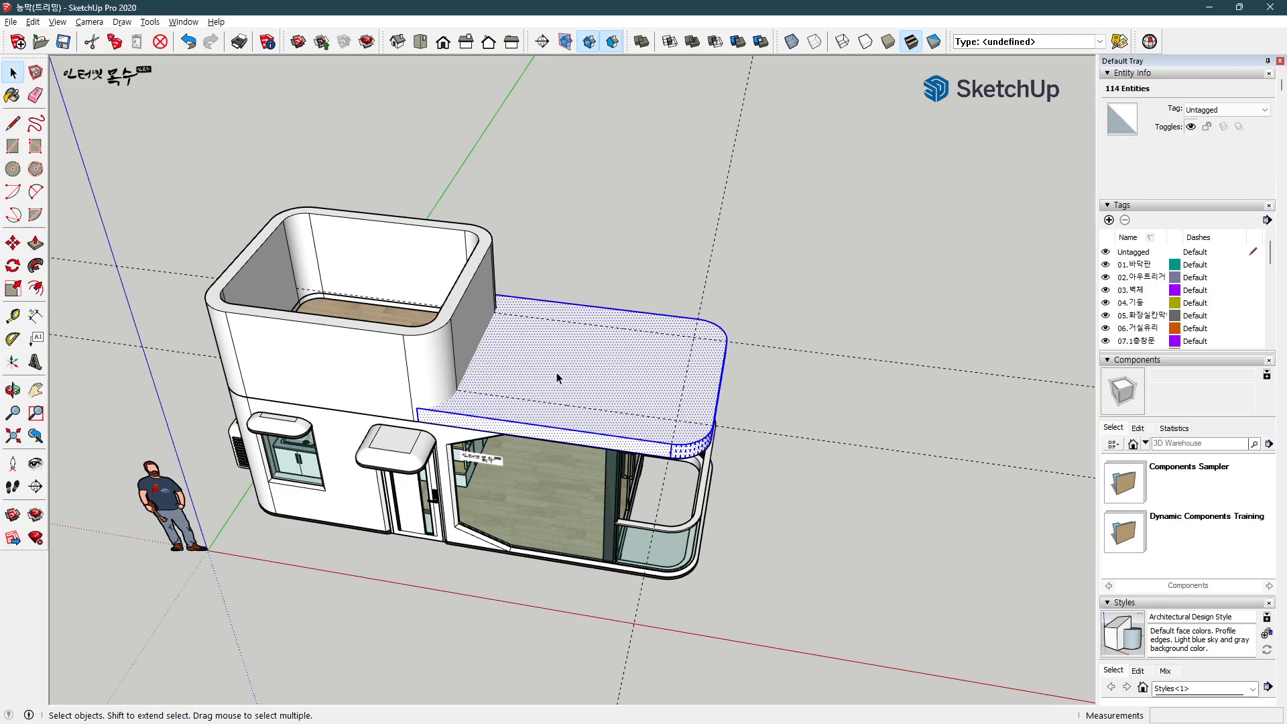
{"action": "key", "text": "g"}
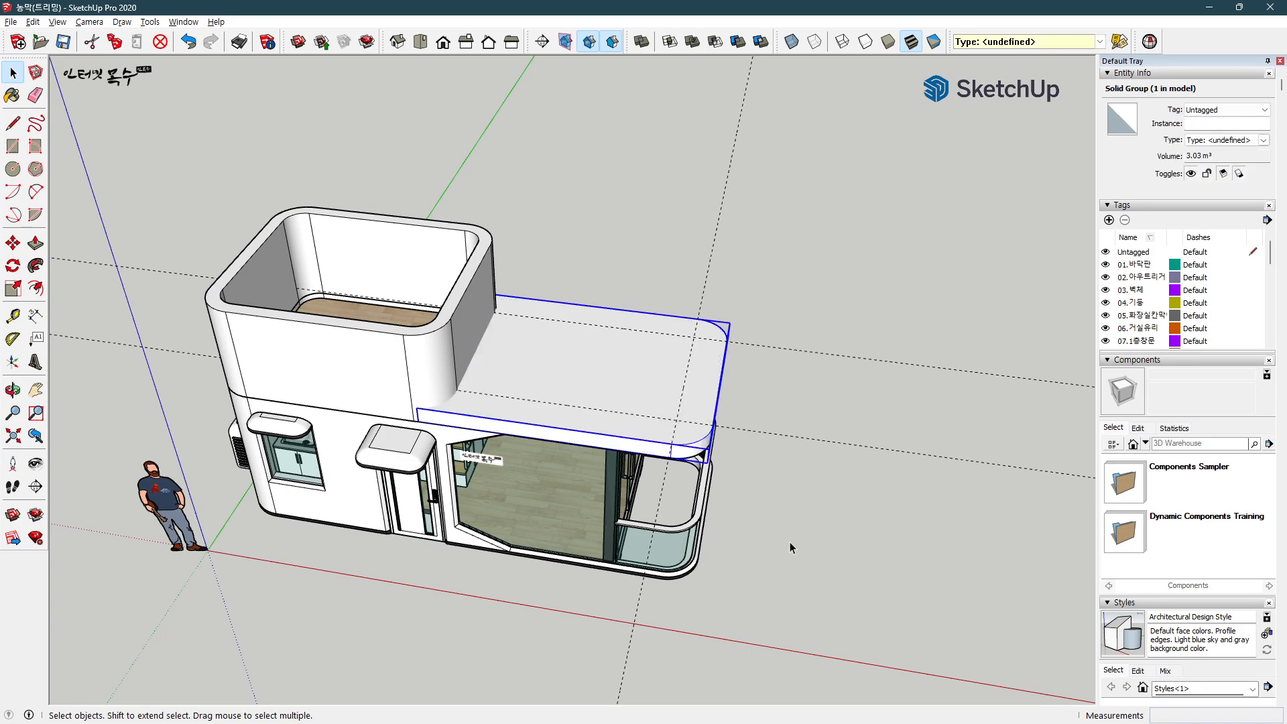
{"action": "double_click", "coordinate": [557, 373]}
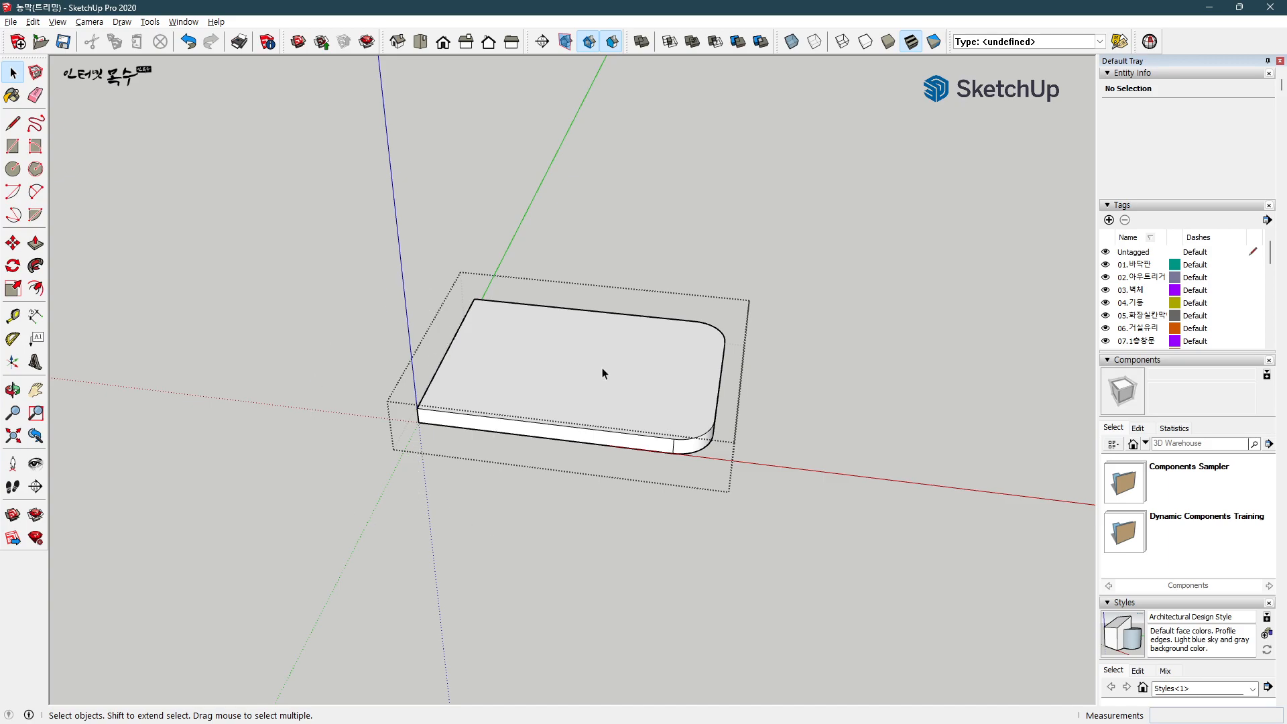
{"action": "key", "text": "shift+h"}
Step: Look up the shortcut assigned to Hide Rest Of Model by filtering the preferences' shortcuts for "hide"
{"action": "left_click", "coordinate": [183, 21]}
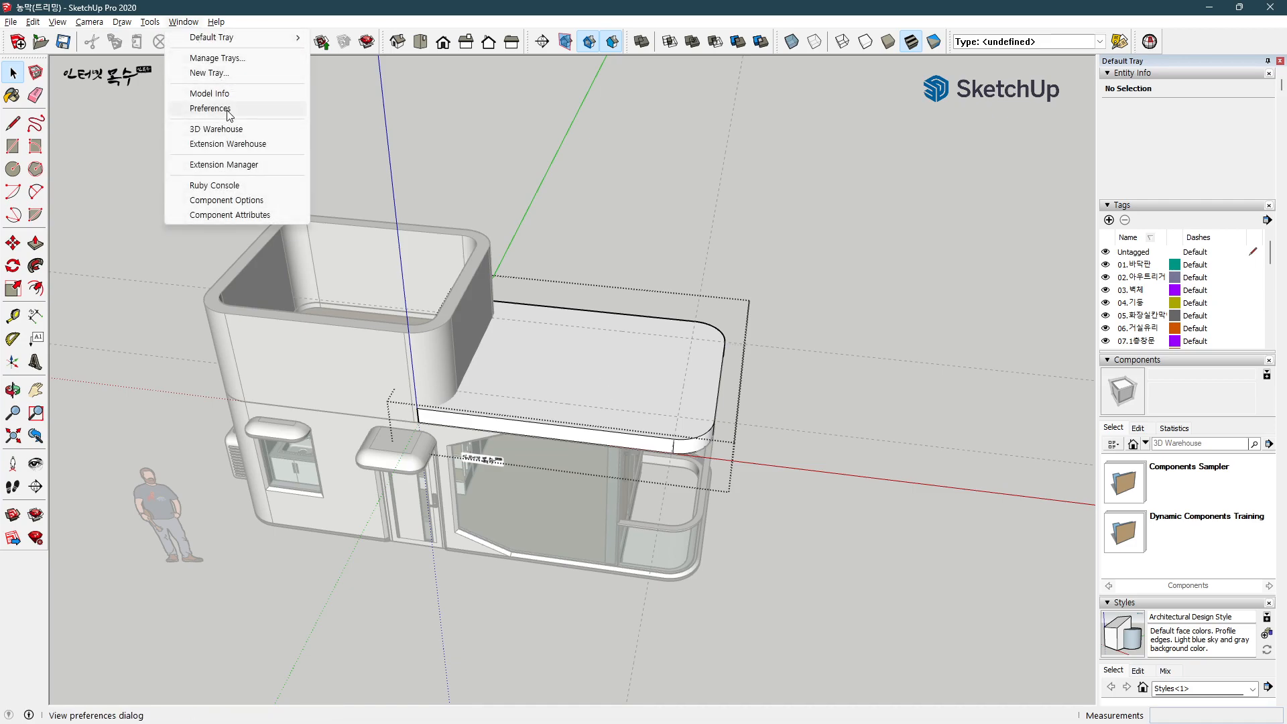
{"action": "left_click", "coordinate": [210, 108]}
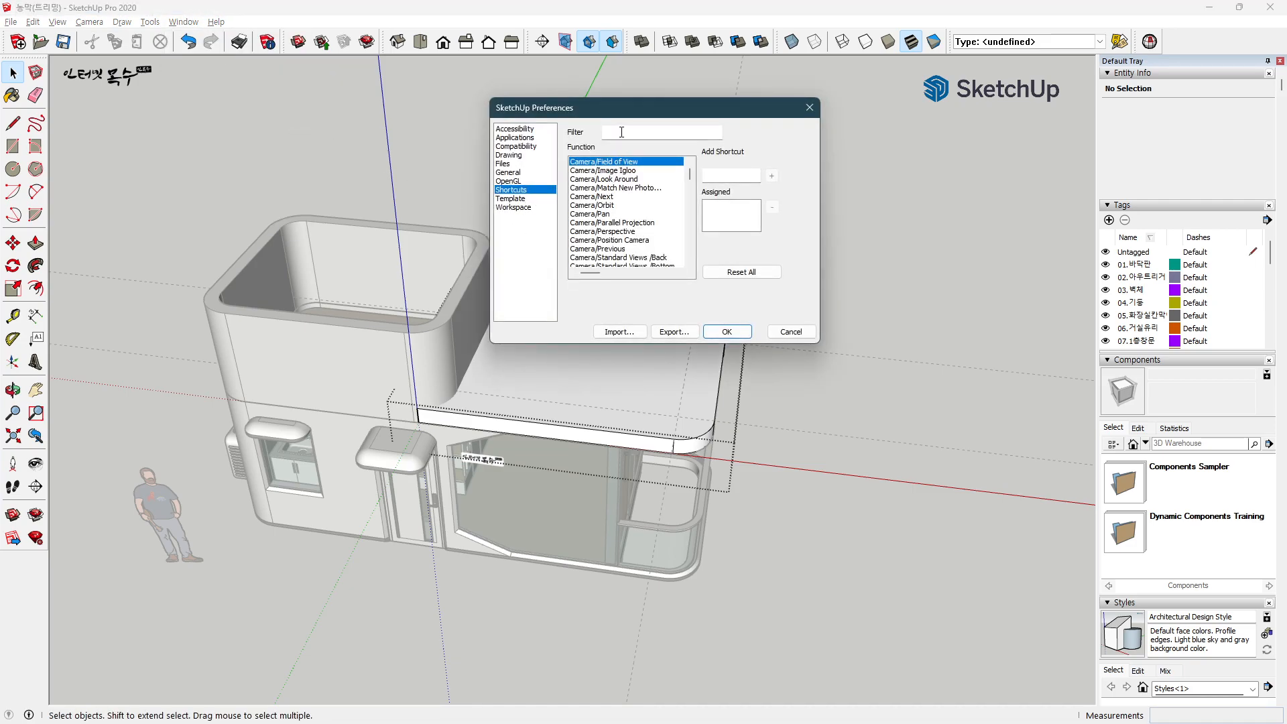
{"action": "left_click", "coordinate": [621, 132]}
{"action": "type", "text": "hide"}
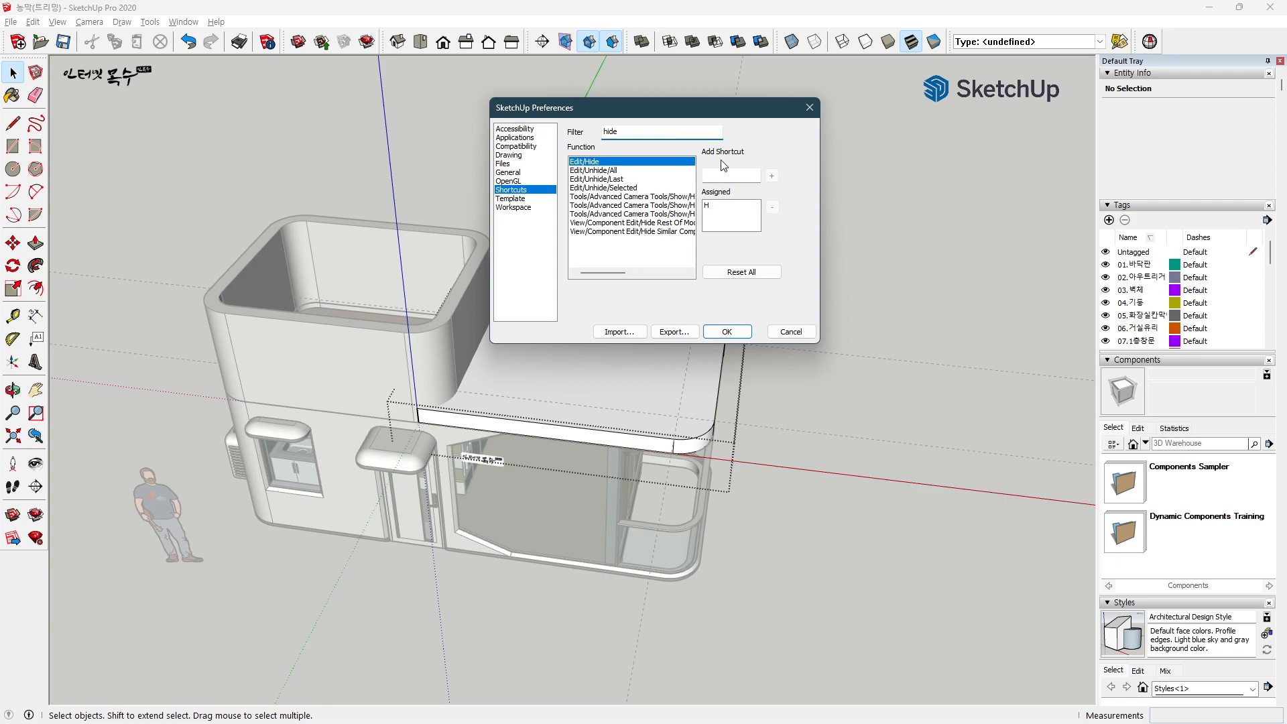
{"action": "left_click_drag", "start_coordinate": [602, 275], "coordinate": [626, 275]}
{"action": "left_click", "coordinate": [640, 224]}
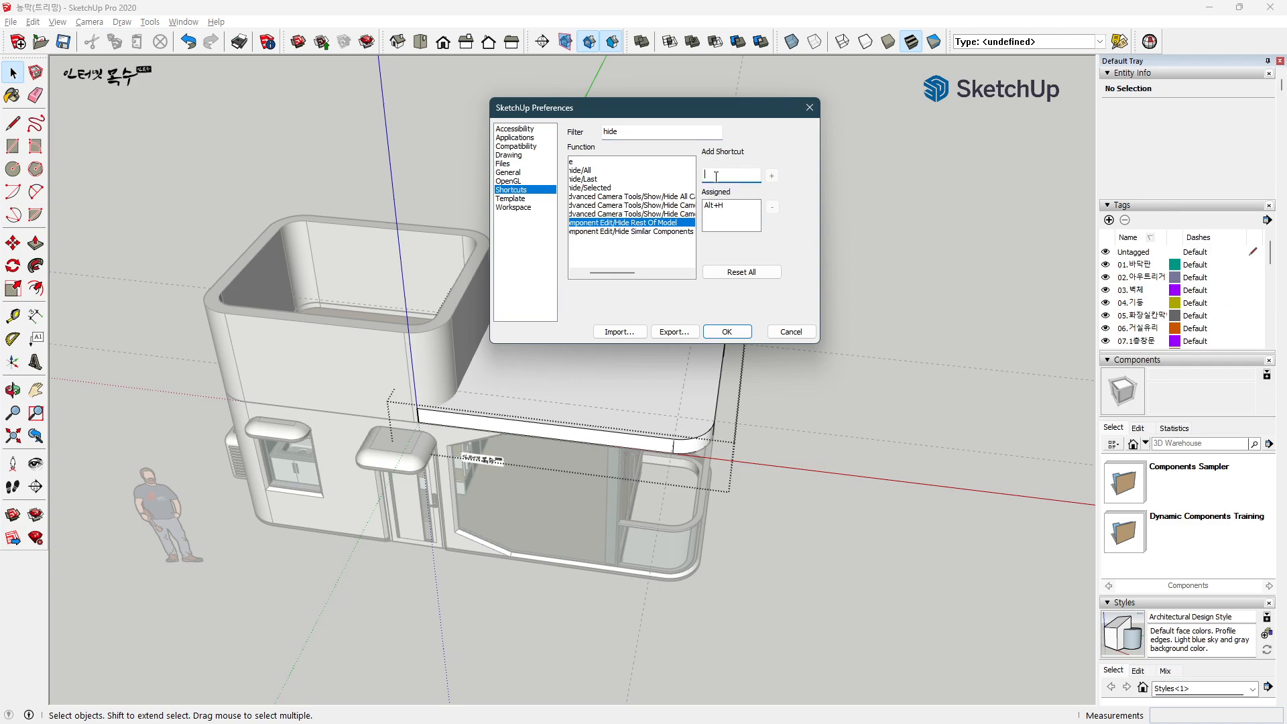
{"action": "key", "text": "alt"}
{"action": "left_click", "coordinate": [809, 108]}
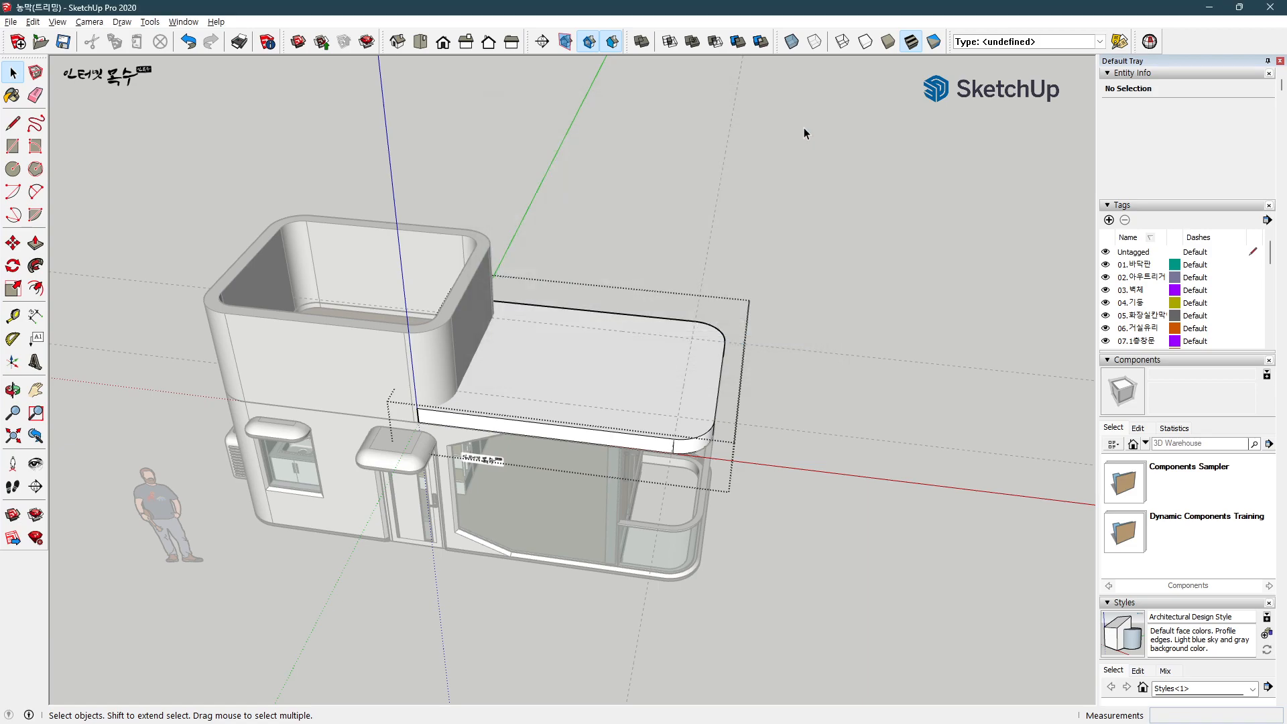
Step: Hide the rest of the model while the roof slab group is open for editing
{"action": "double_click", "coordinate": [578, 377]}
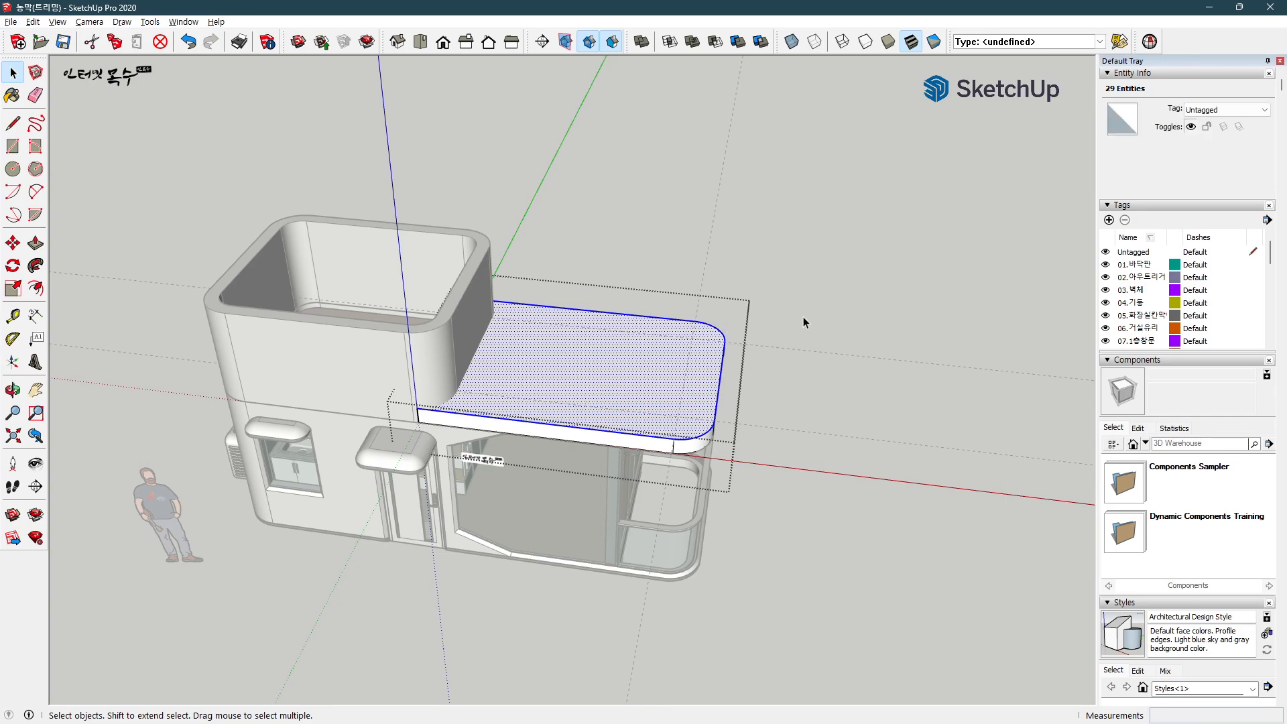
{"action": "key", "text": "Escape"}
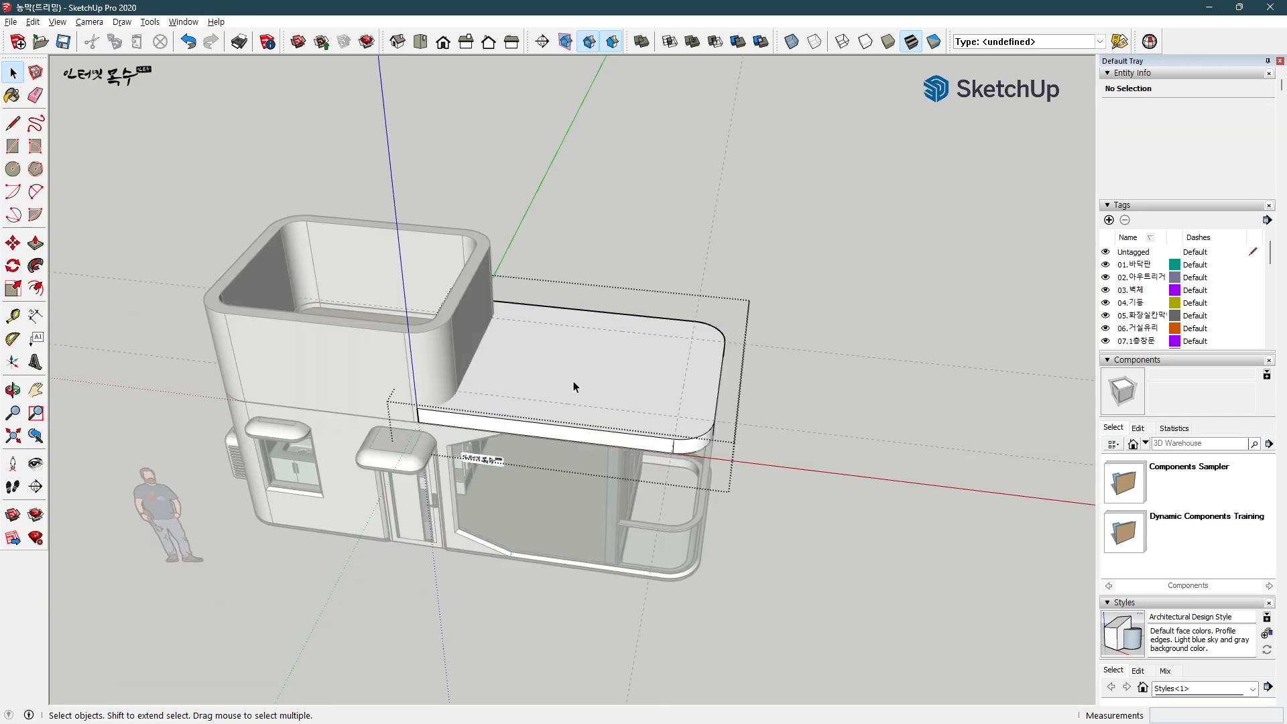
{"action": "key", "text": "i"}
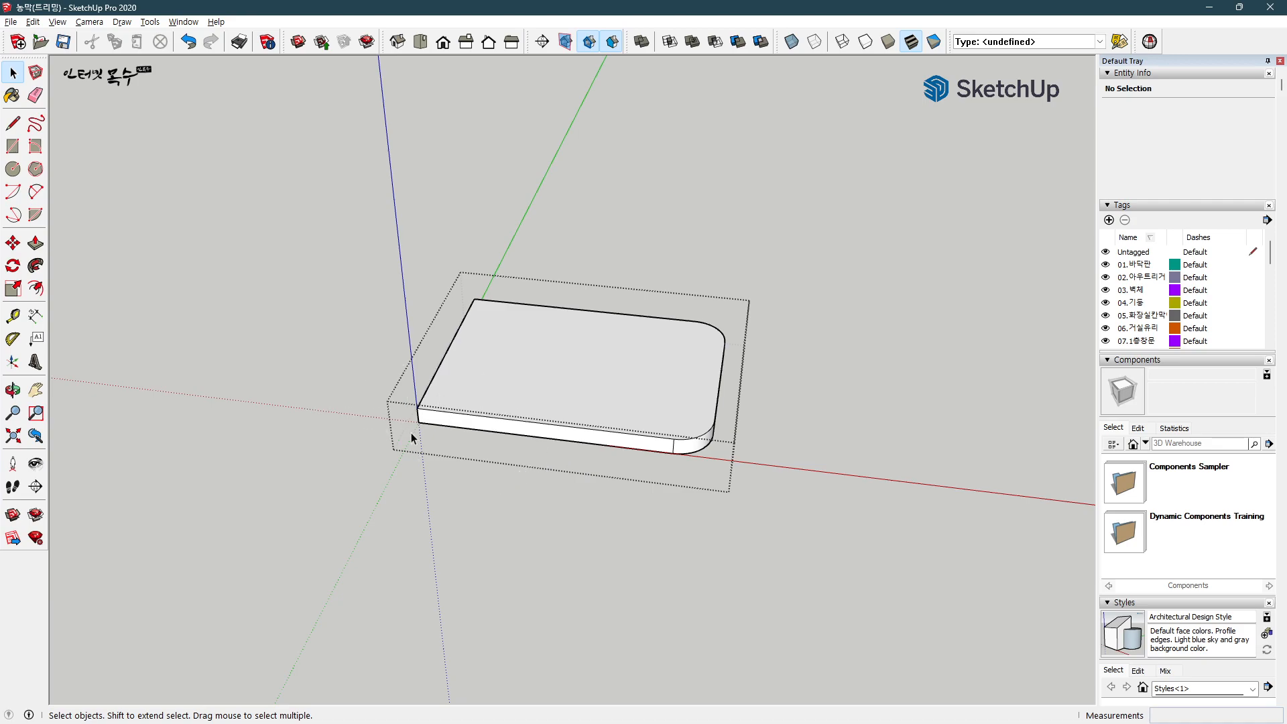
Step: Place a guide just above the bottom edge of the slab's straight end face and another 500 mm in from its side edge
{"action": "middle_click_drag", "start_coordinate": [342, 441], "coordinate": [637, 425]}
{"action": "double_click", "coordinate": [543, 465]}
{"action": "scroll", "coordinate": [594, 480], "scroll_direction": "up", "scroll_amount": 2}
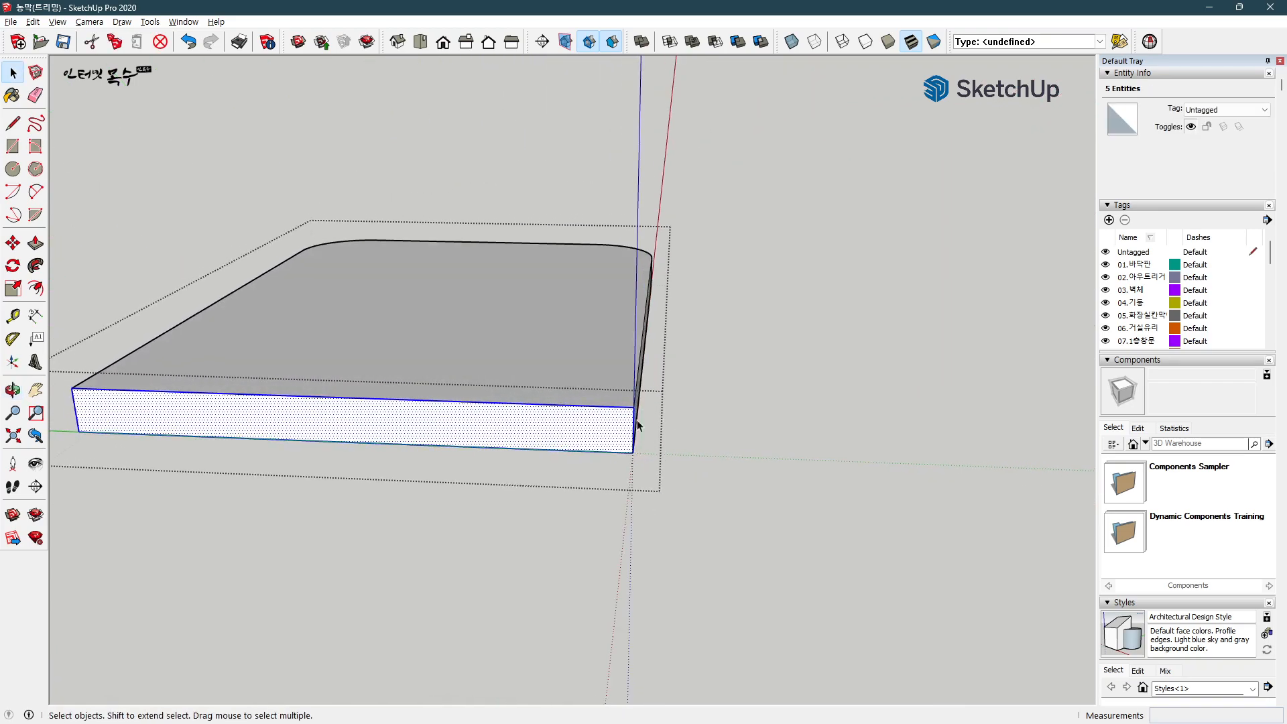
{"action": "scroll", "coordinate": [612, 441], "scroll_direction": "up", "scroll_amount": 3}
{"action": "key", "text": "t"}
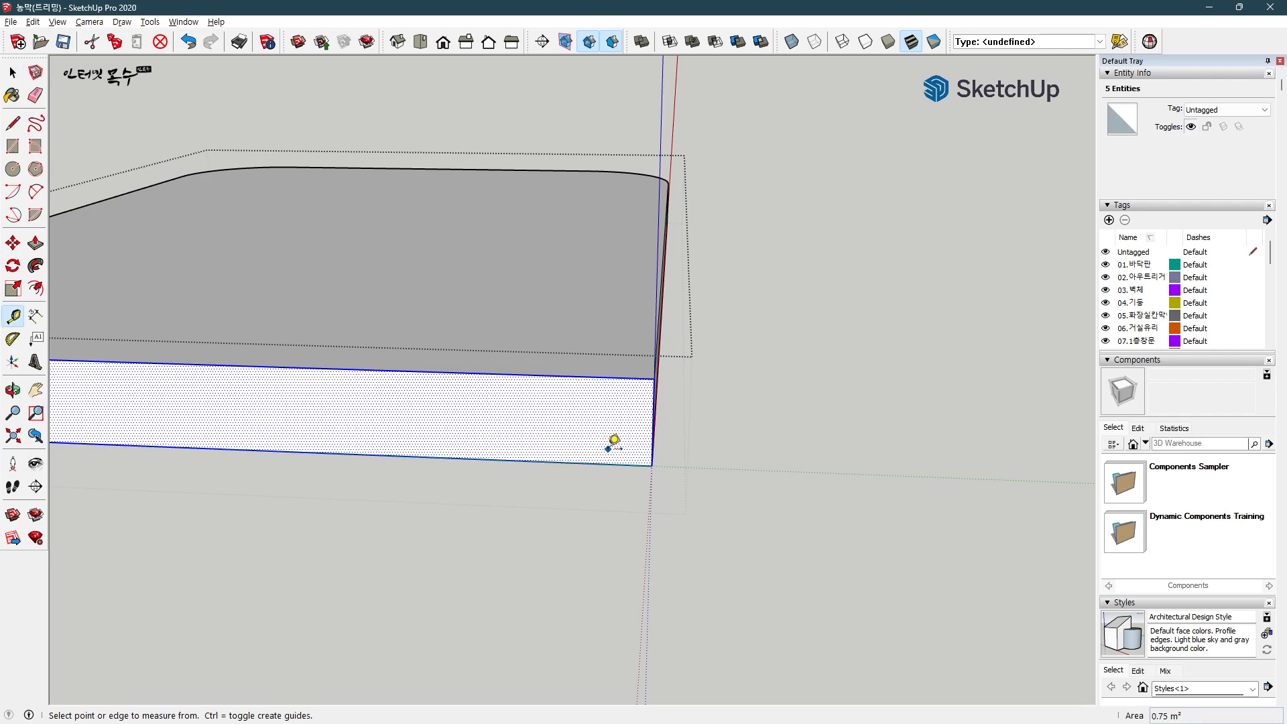
{"action": "left_click", "coordinate": [610, 460]}
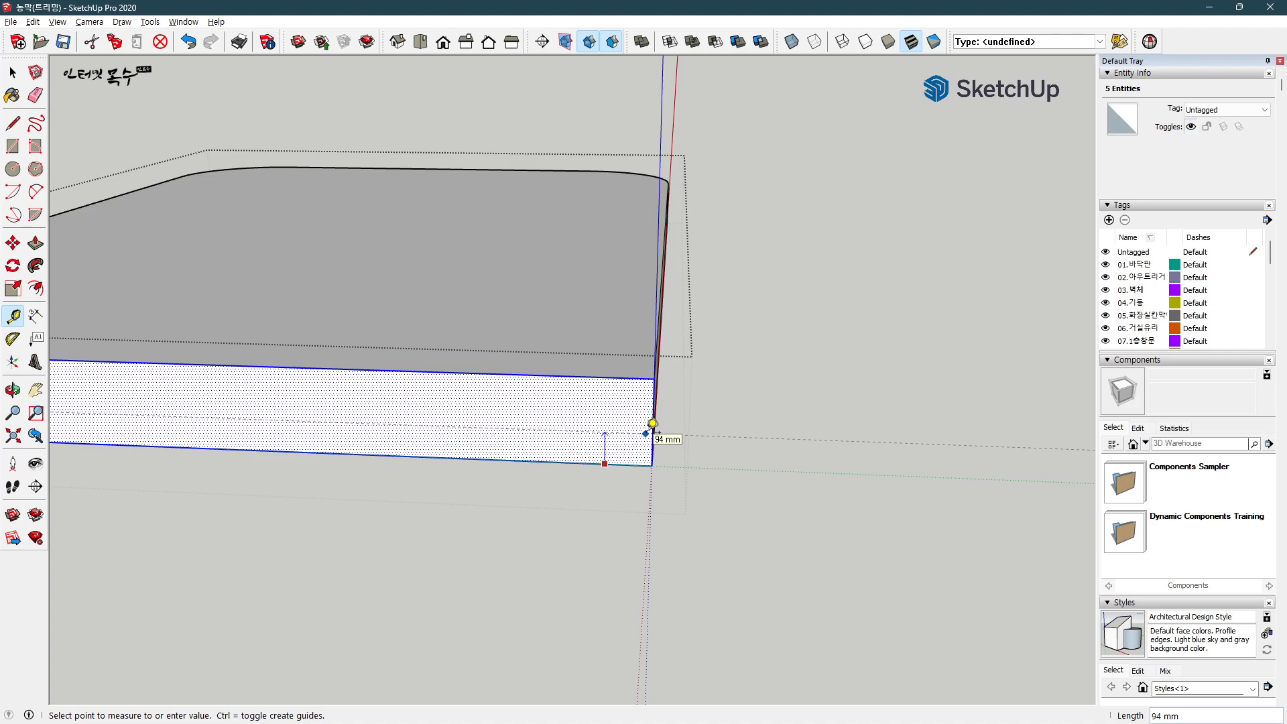
{"action": "left_click", "coordinate": [652, 424]}
{"action": "left_click", "coordinate": [653, 413]}
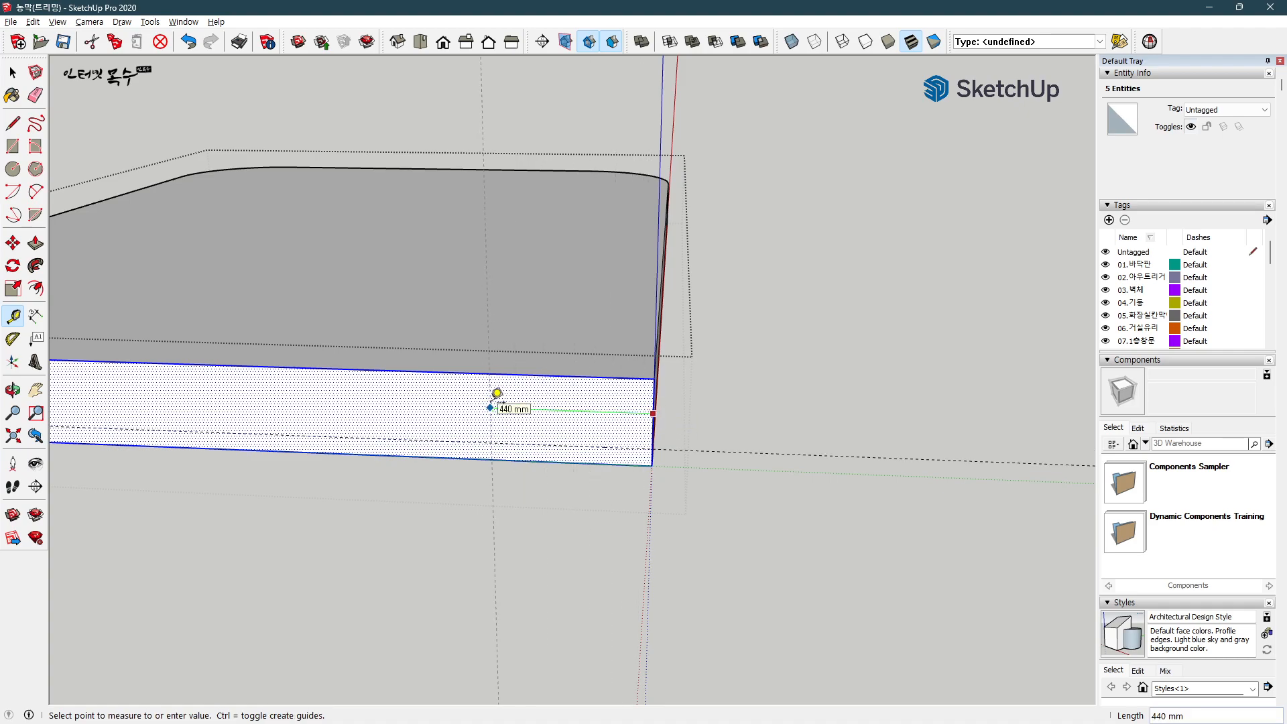
{"action": "type", "text": "500"}
{"action": "key", "text": "Return"}
Step: Look up the shortcut assigned to 2 Point Arc by filtering the preferences' shortcuts for "arc"
{"action": "key", "text": "a"}
{"action": "left_click", "coordinate": [184, 22]}
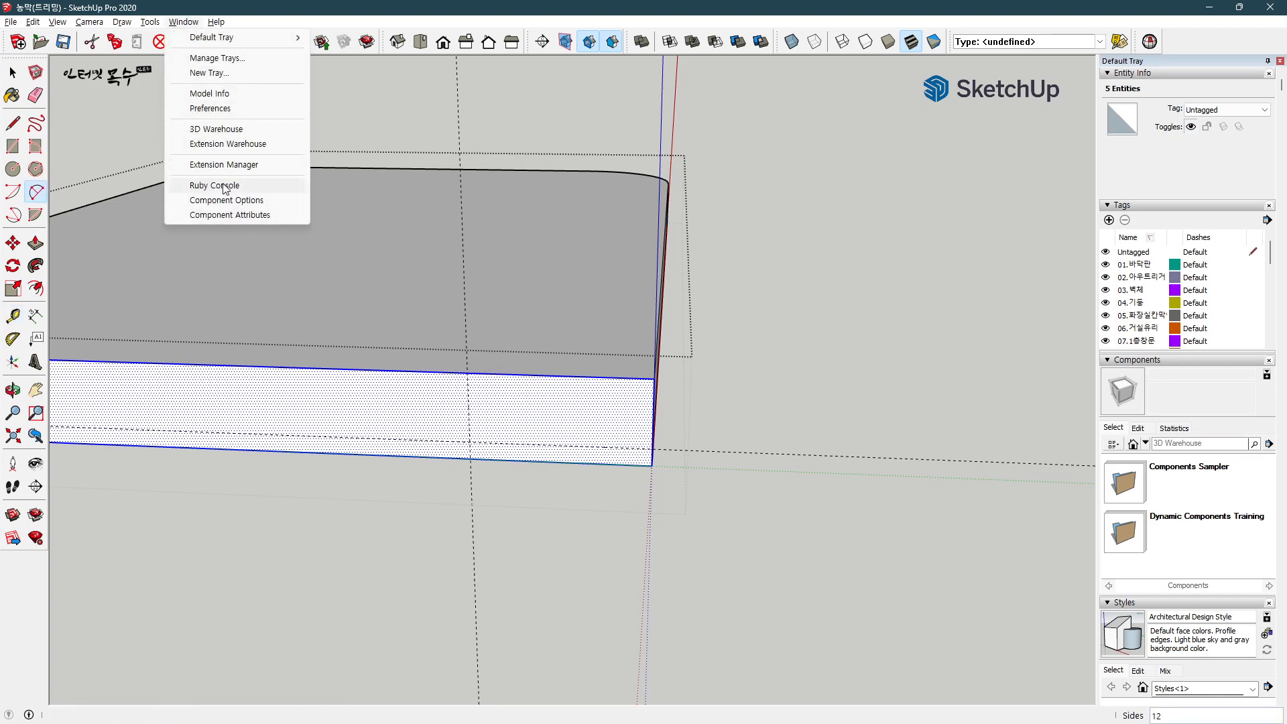
{"action": "left_click", "coordinate": [228, 110]}
{"action": "left_click", "coordinate": [660, 131]}
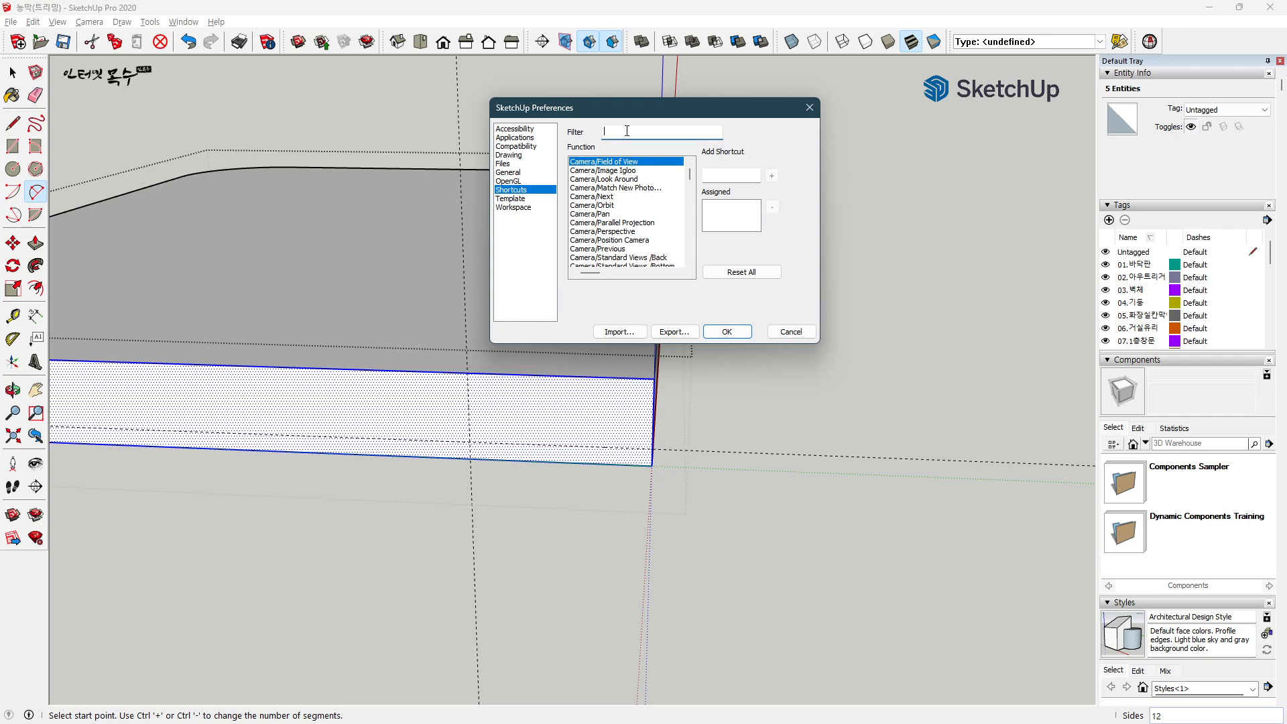
{"action": "type", "text": "arc"}
{"action": "left_click", "coordinate": [627, 163]}
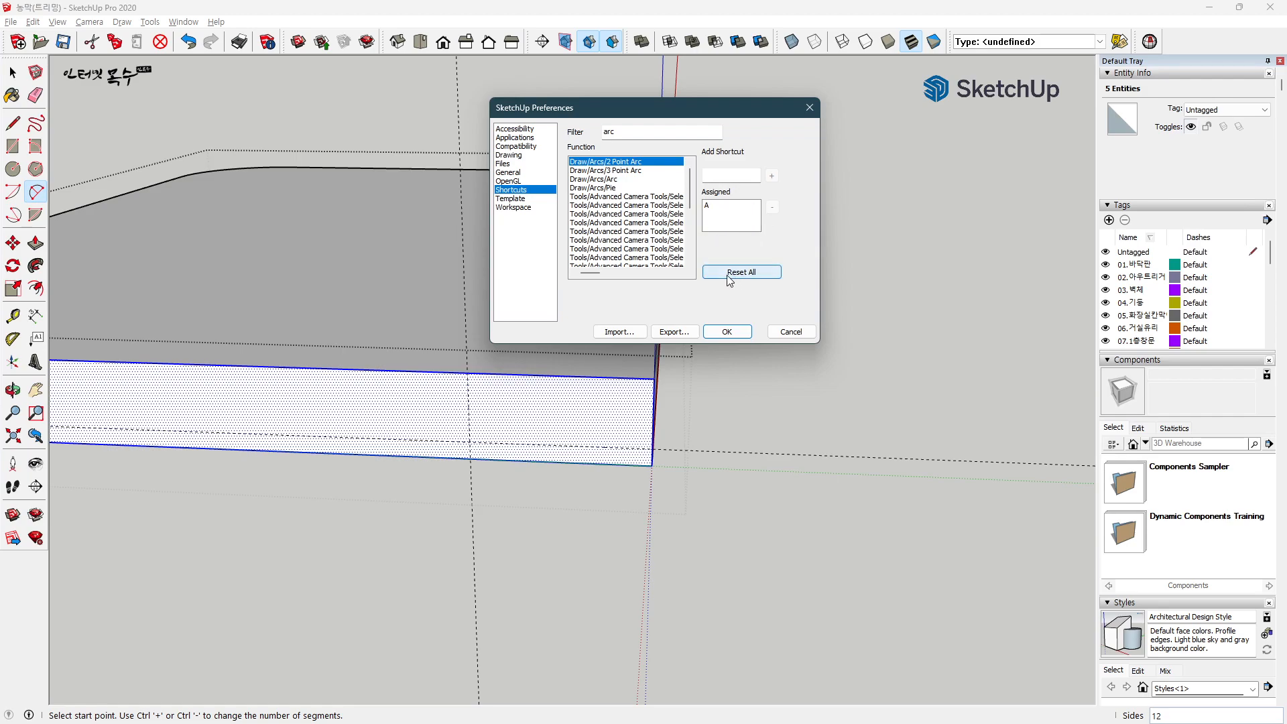
{"action": "left_click", "coordinate": [810, 108]}
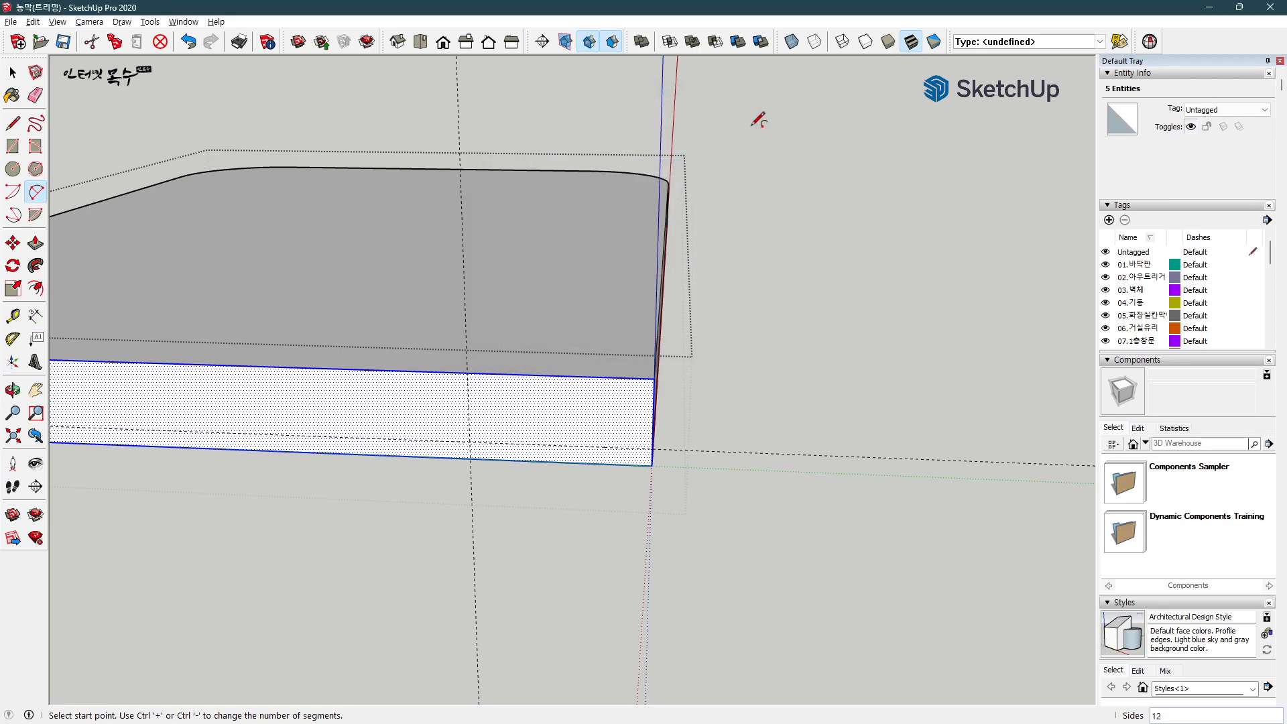
Step: Draw a two-point arc with a 50 mm bulge on the end face, from the lower guide at the side edge to the 500 mm guide at the top edge
{"action": "key", "text": "a"}
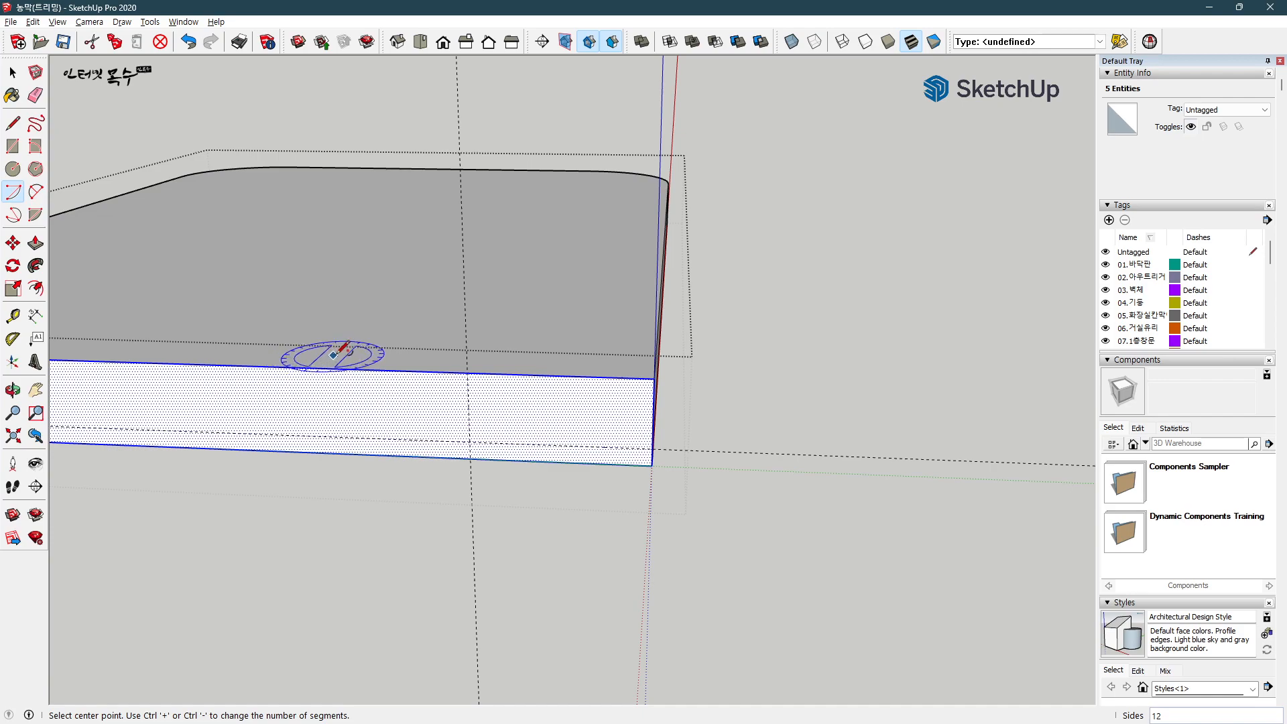
{"action": "key", "text": "a"}
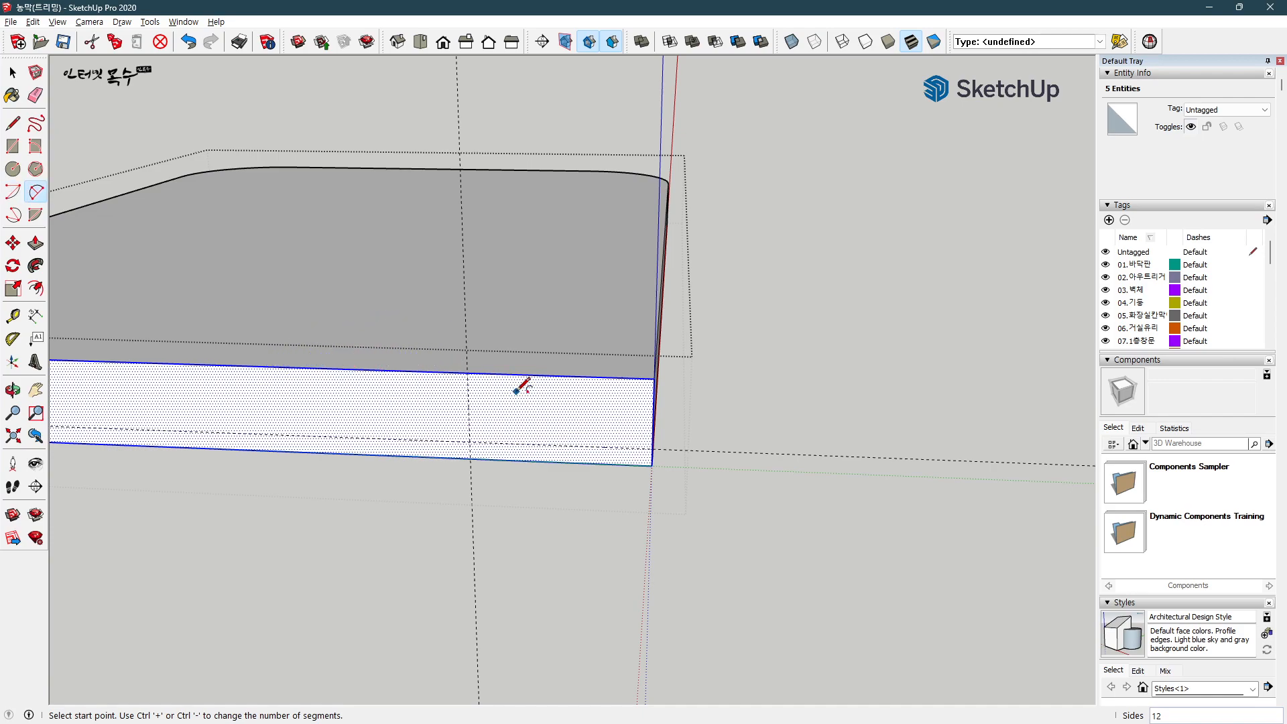
{"action": "left_click", "coordinate": [653, 447]}
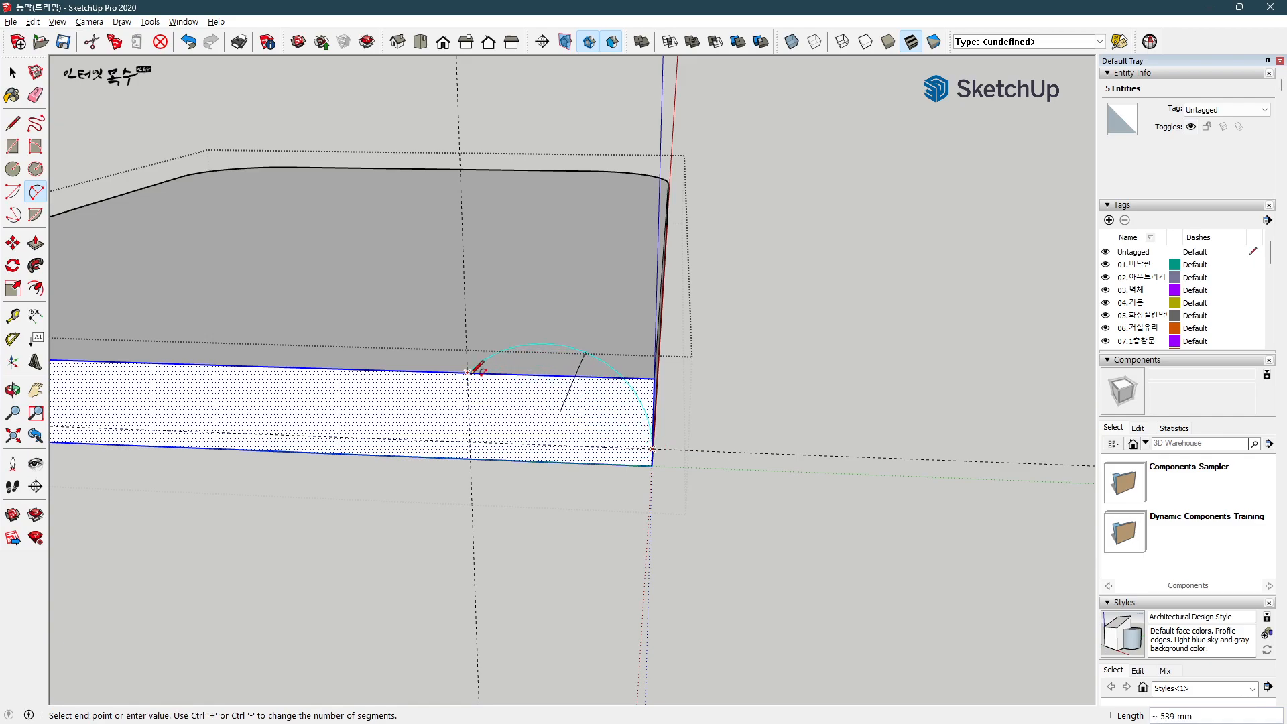
{"action": "left_click", "coordinate": [469, 372]}
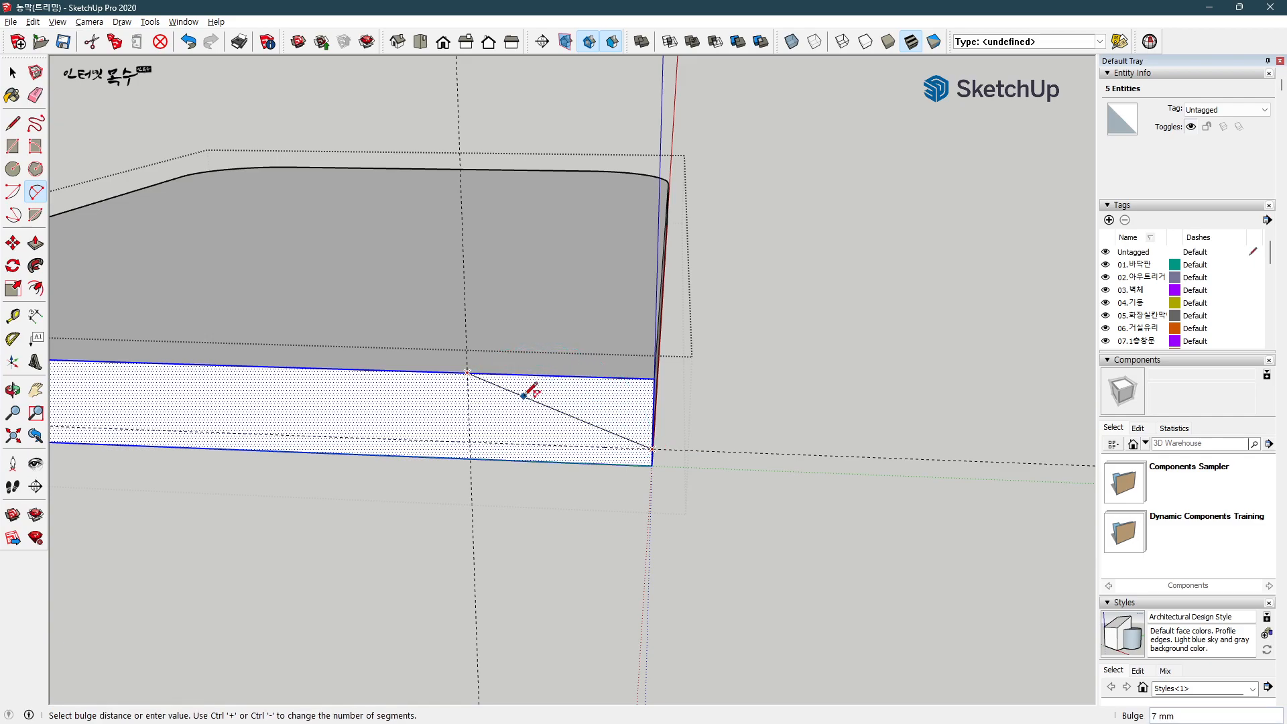
{"action": "left_click", "coordinate": [578, 401]}
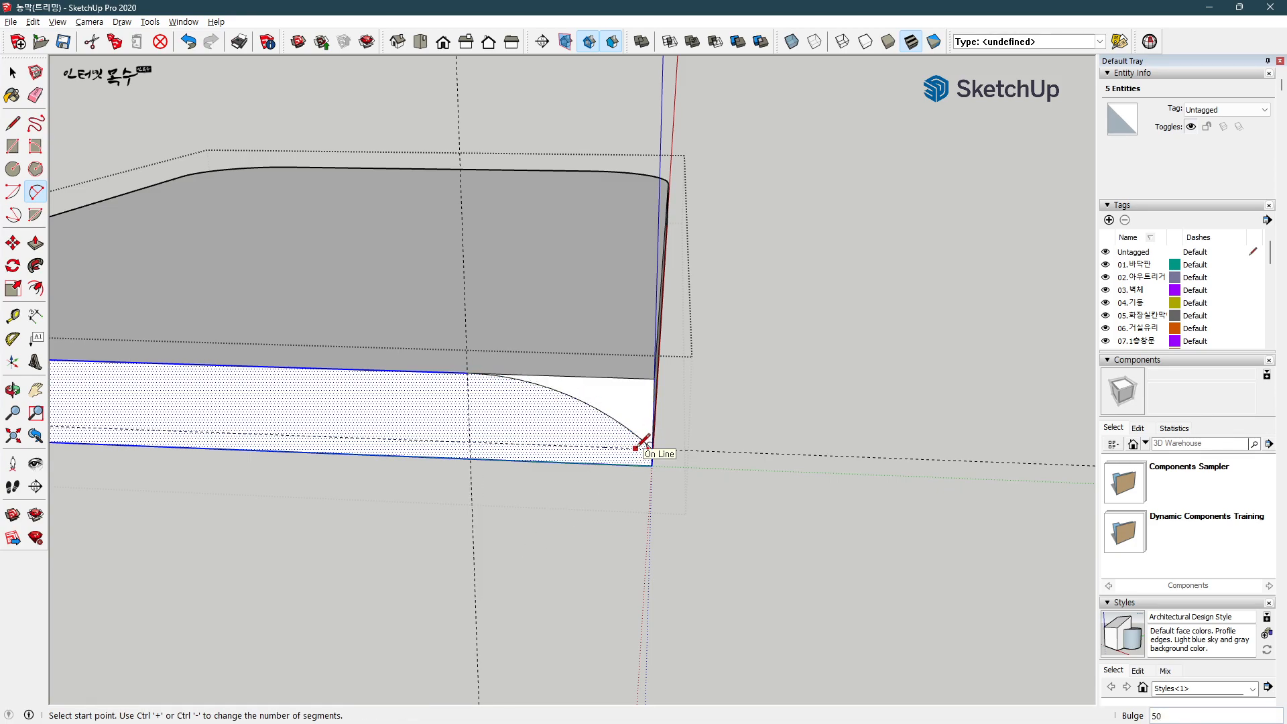
Step: Select the slab's top outline as the sweep path: both long edges, the outer end edge and the two rounded corners
{"action": "key", "text": "space"}
{"action": "left_click", "coordinate": [661, 308]}
{"action": "middle_click_drag", "start_coordinate": [729, 346], "coordinate": [975, 483]}
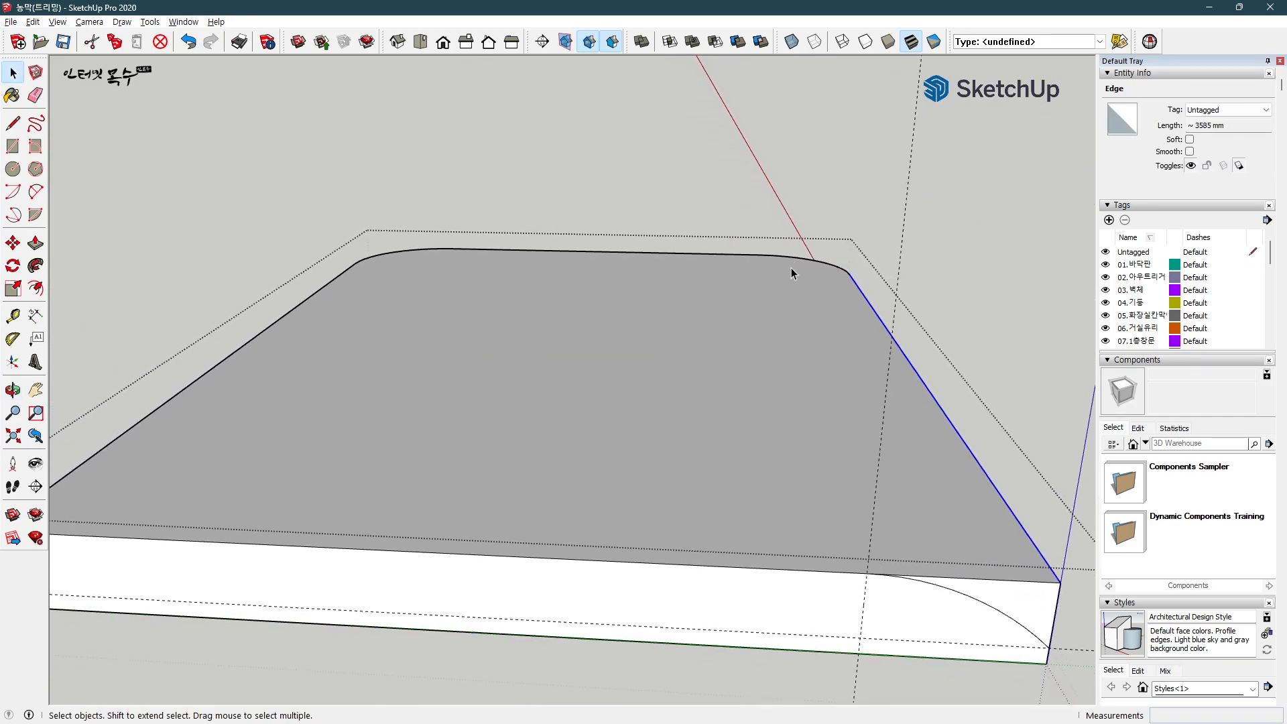
{"action": "left_click", "coordinate": [637, 252], "text": "shift"}
{"action": "left_click", "coordinate": [393, 252], "text": "shift"}
{"action": "left_click", "coordinate": [295, 313], "text": "shift"}
{"action": "scroll", "coordinate": [452, 368], "scroll_direction": "down", "scroll_amount": 5}
{"action": "middle_click_drag", "start_coordinate": [710, 537], "coordinate": [502, 442]}
{"action": "scroll", "coordinate": [821, 590], "scroll_direction": "up", "scroll_amount": 5}
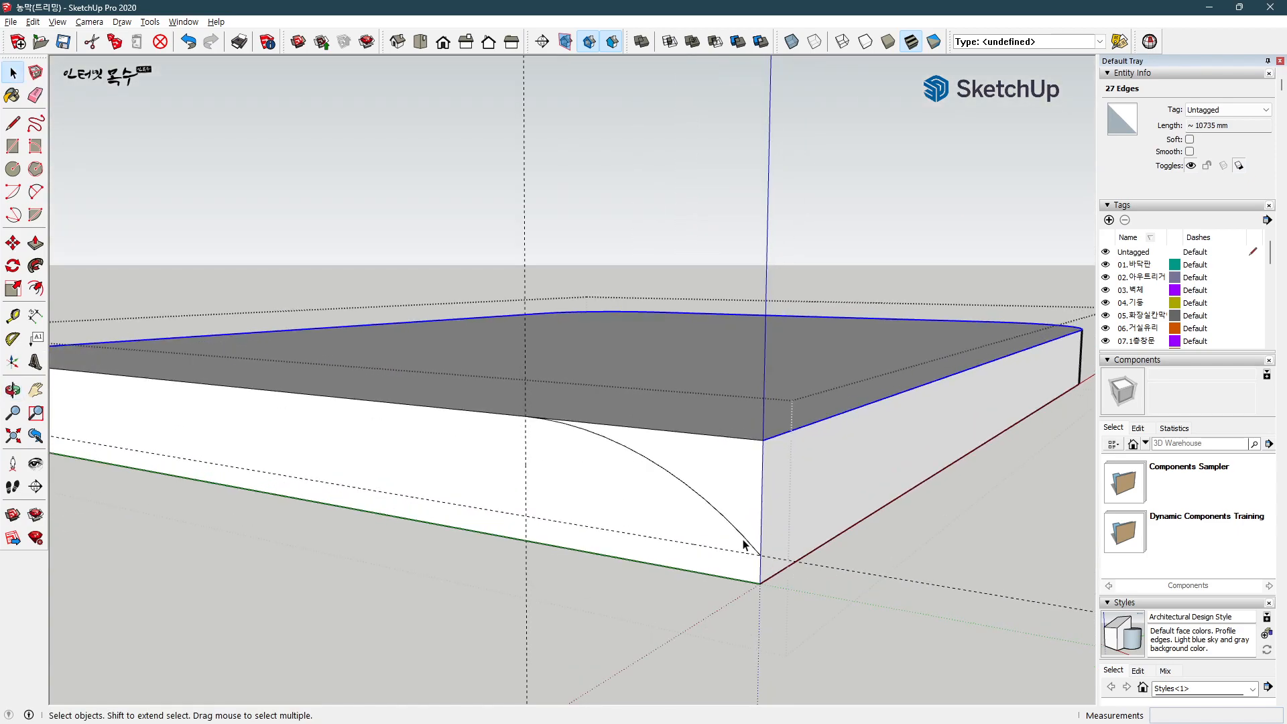
Step: Look up the shortcut assigned to Follow Me by filtering the preferences' shortcuts for "foll"
{"action": "key", "text": "shift+f"}
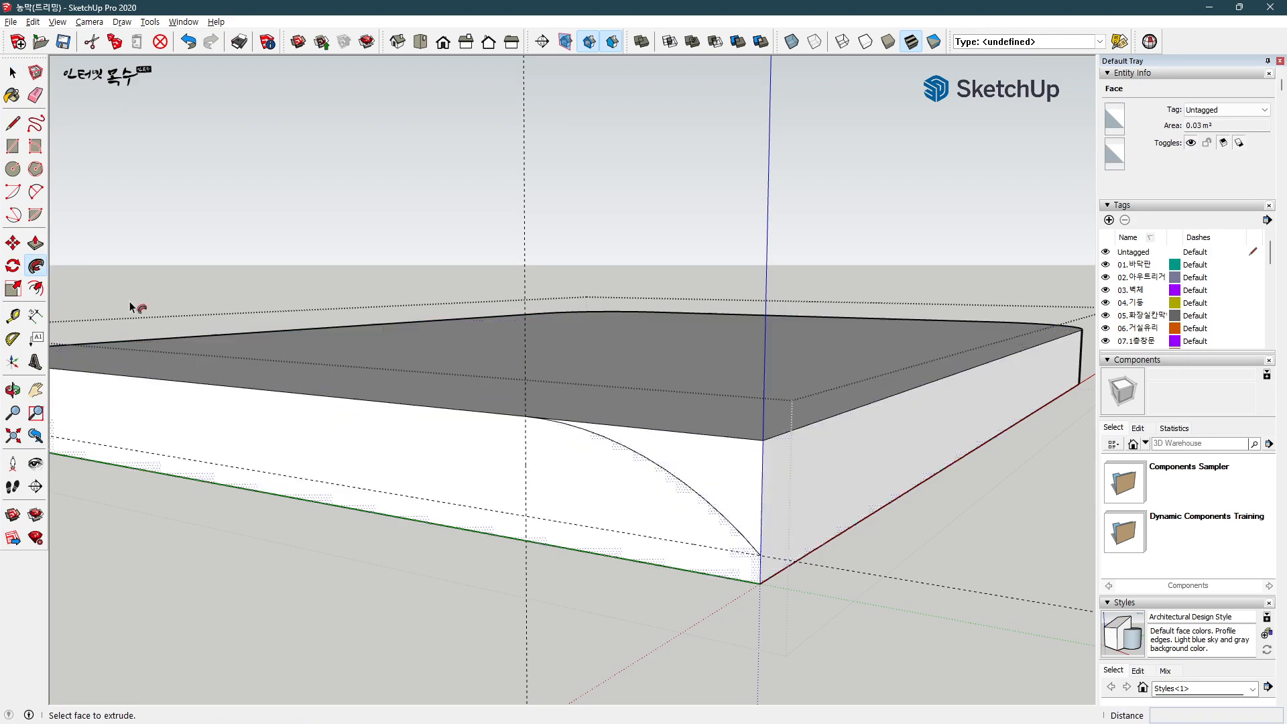
{"action": "left_click", "coordinate": [183, 21]}
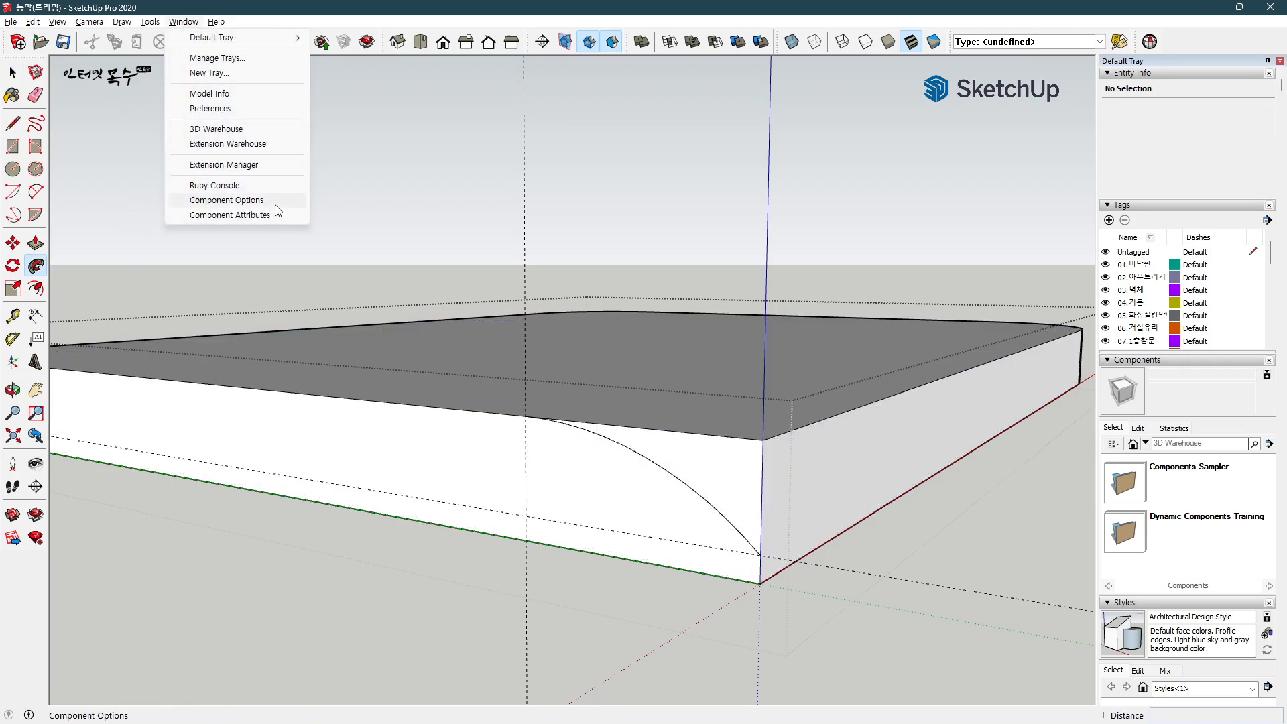
{"action": "left_click", "coordinate": [228, 109]}
{"action": "left_click", "coordinate": [620, 132]}
{"action": "type", "text": "foll"}
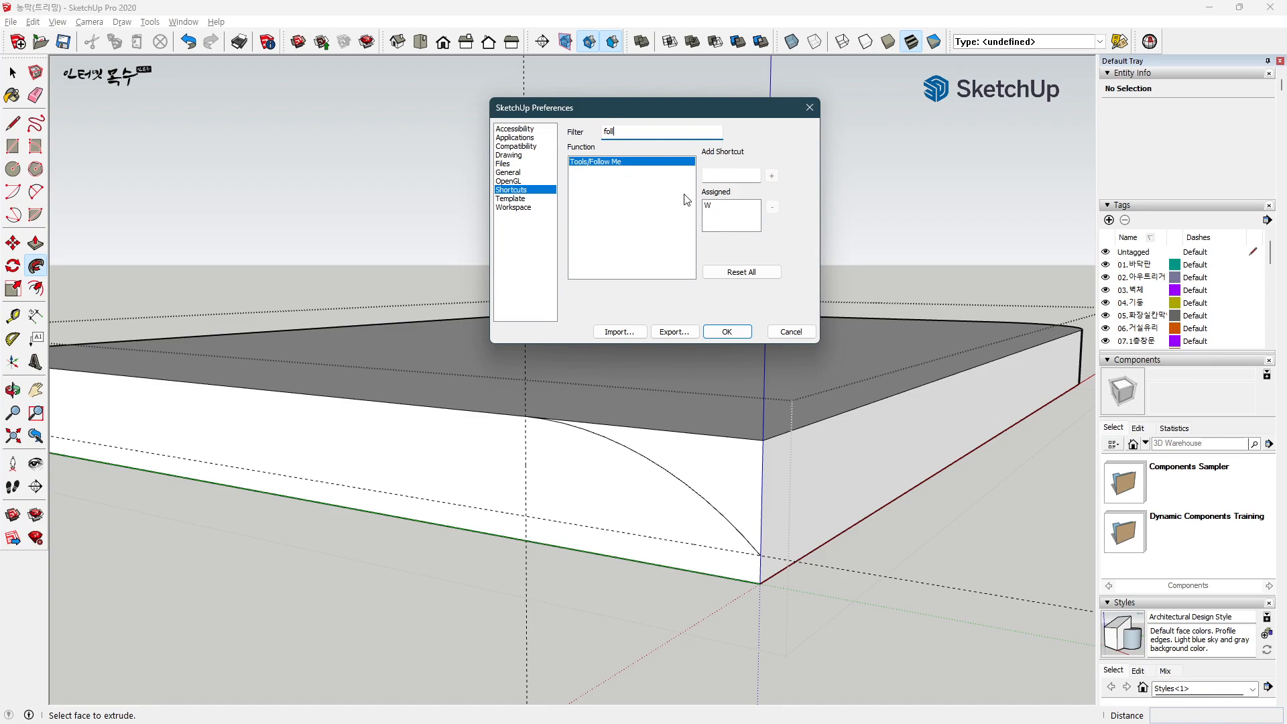
{"action": "left_click", "coordinate": [727, 332]}
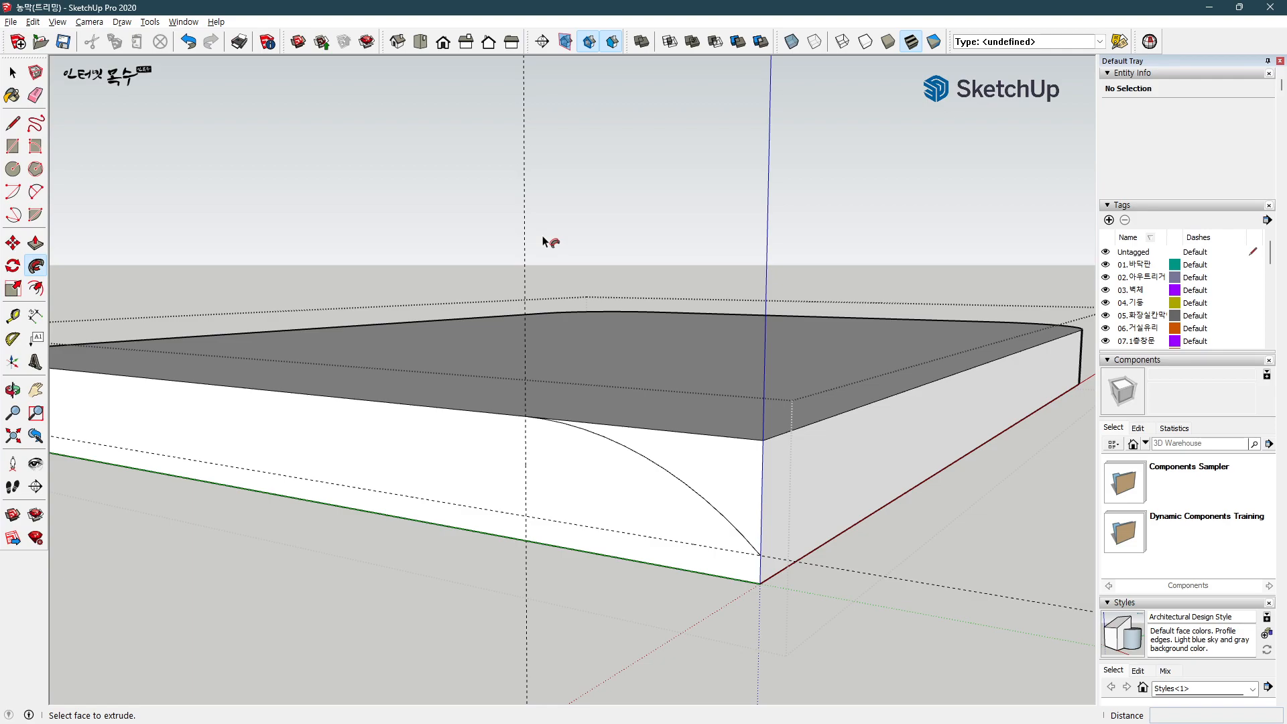
Step: Sweep the corner profile above the arc around the slab's top outline with Follow Me to carve a curved edge
{"action": "left_click", "coordinate": [731, 482], "text": "alt"}
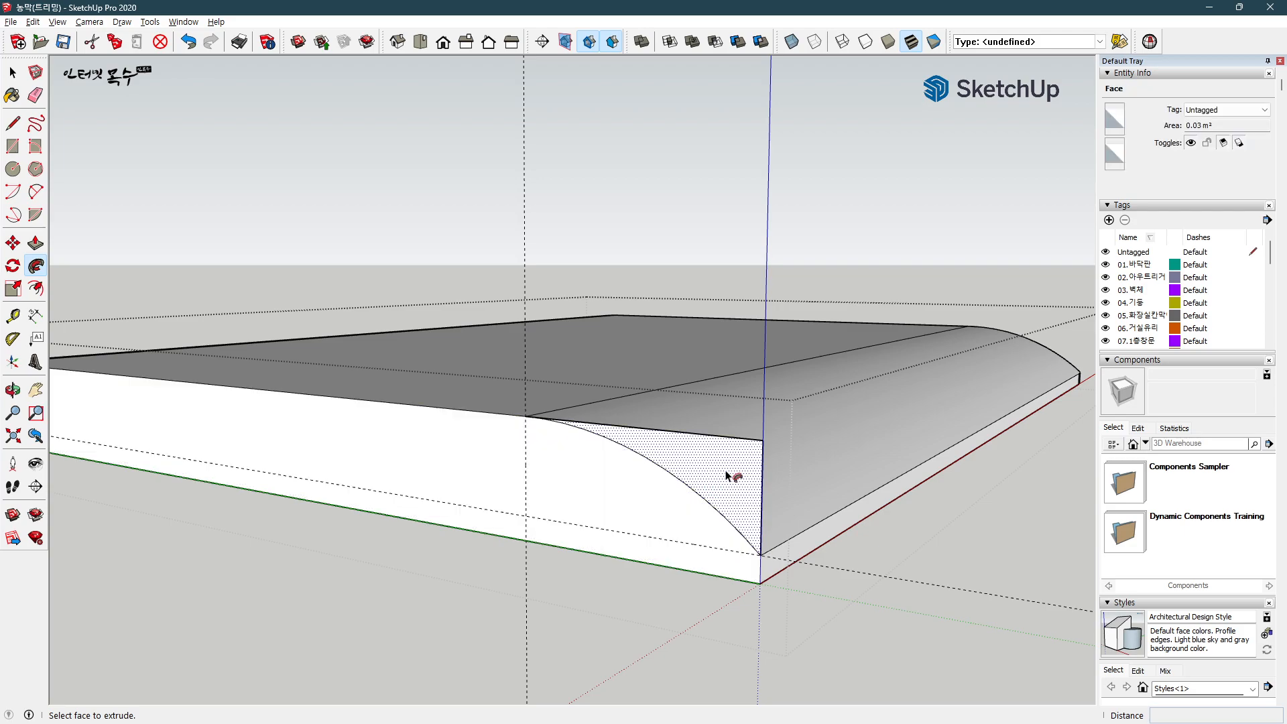
{"action": "middle_click_drag", "start_coordinate": [937, 437], "coordinate": [504, 542]}
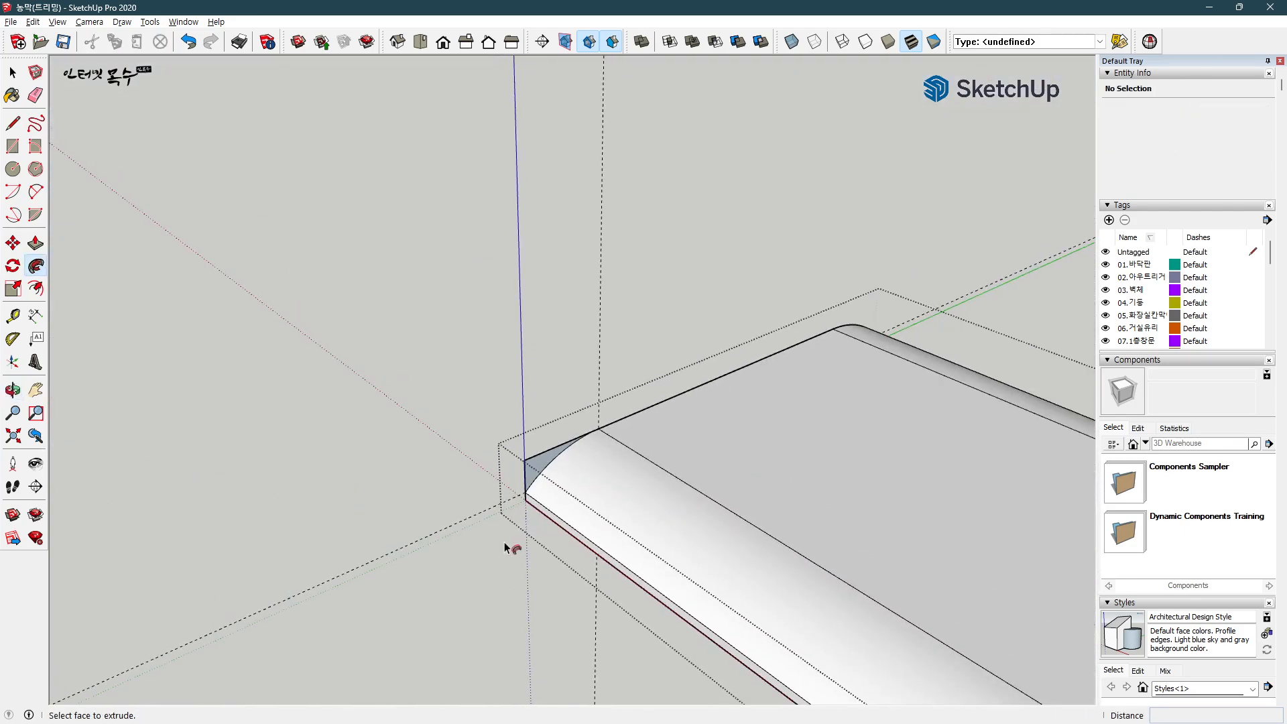
Step: Delete the leftover corner profile above the arc on the slab's end face and leave the slab group
{"action": "scroll", "coordinate": [741, 554], "scroll_direction": "down", "scroll_amount": 1}
{"action": "middle_click_drag", "start_coordinate": [741, 549], "coordinate": [773, 399], "text": "shift"}
{"action": "scroll", "coordinate": [766, 380], "scroll_direction": "up", "scroll_amount": 3}
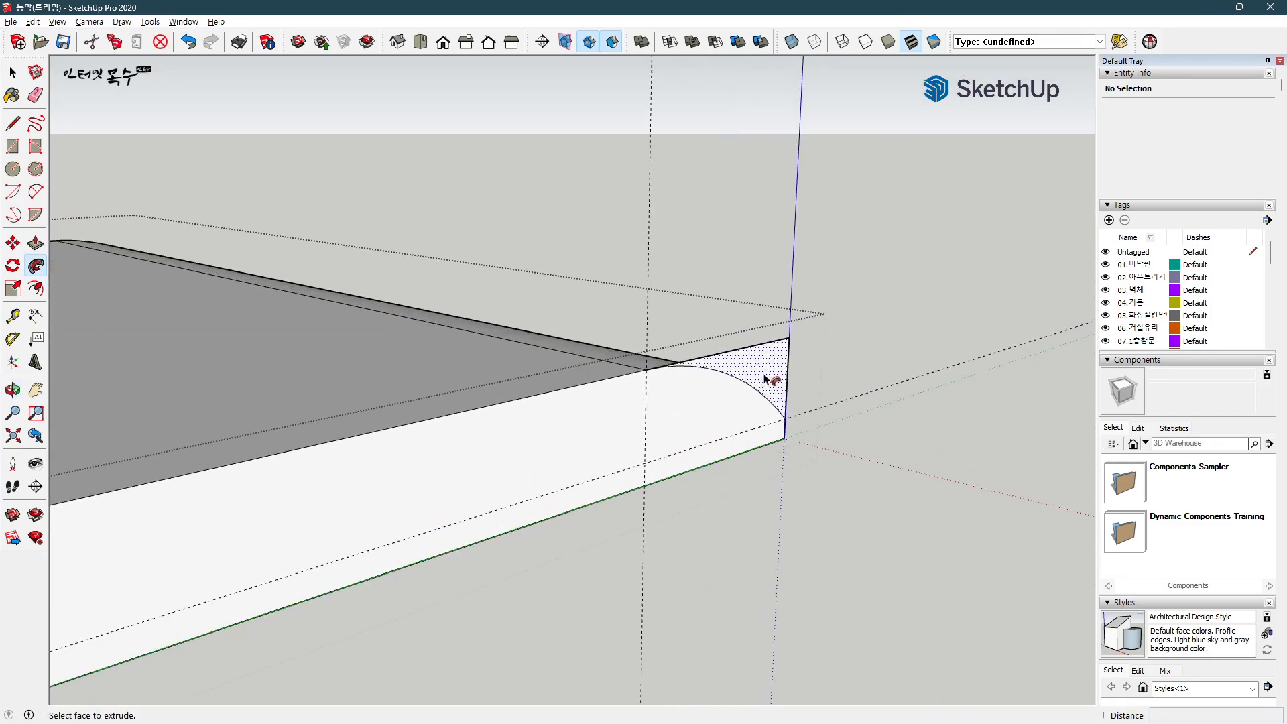
{"action": "scroll", "coordinate": [764, 376], "scroll_direction": "up", "scroll_amount": 3}
{"action": "key", "text": "space"}
{"action": "left_click_drag", "start_coordinate": [854, 334], "coordinate": [791, 268]}
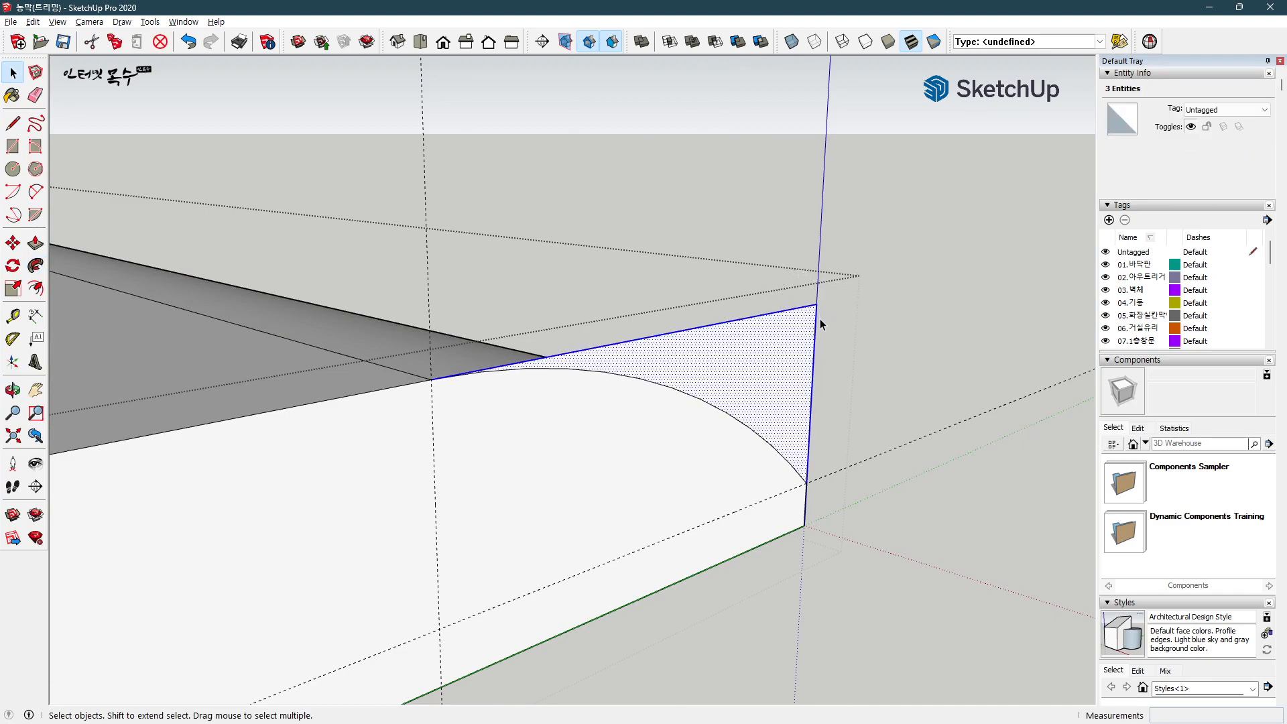
{"action": "key", "text": "Delete"}
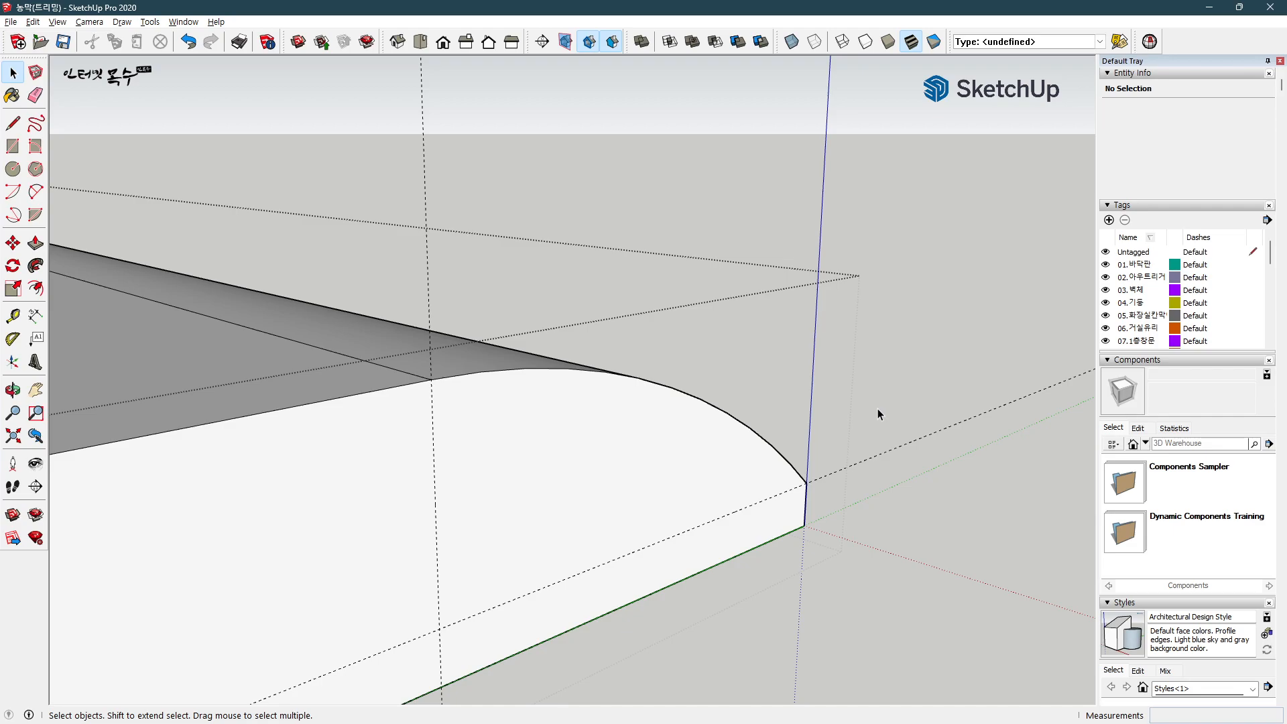
{"action": "middle_click_drag", "start_coordinate": [880, 411], "coordinate": [329, 451]}
{"action": "scroll", "coordinate": [328, 451], "scroll_direction": "down", "scroll_amount": 4}
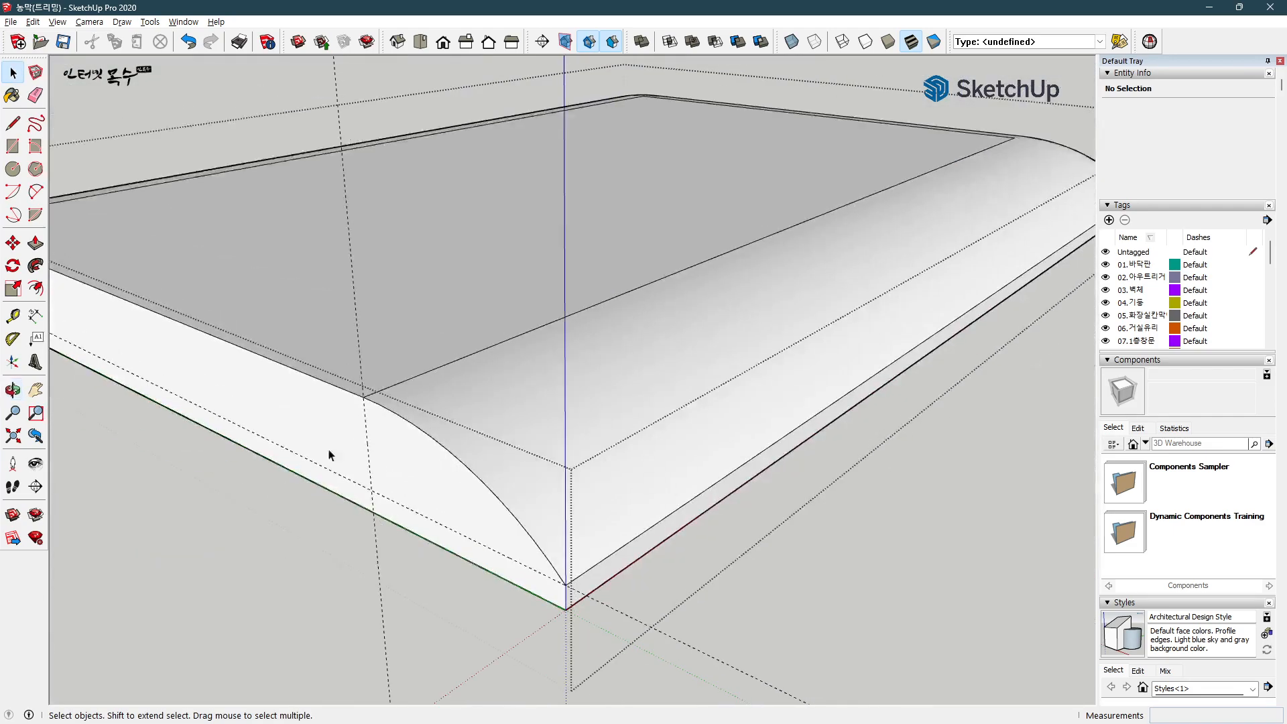
{"action": "middle_click_drag", "start_coordinate": [721, 419], "coordinate": [563, 493], "text": "shift"}
{"action": "left_click", "coordinate": [799, 460]}
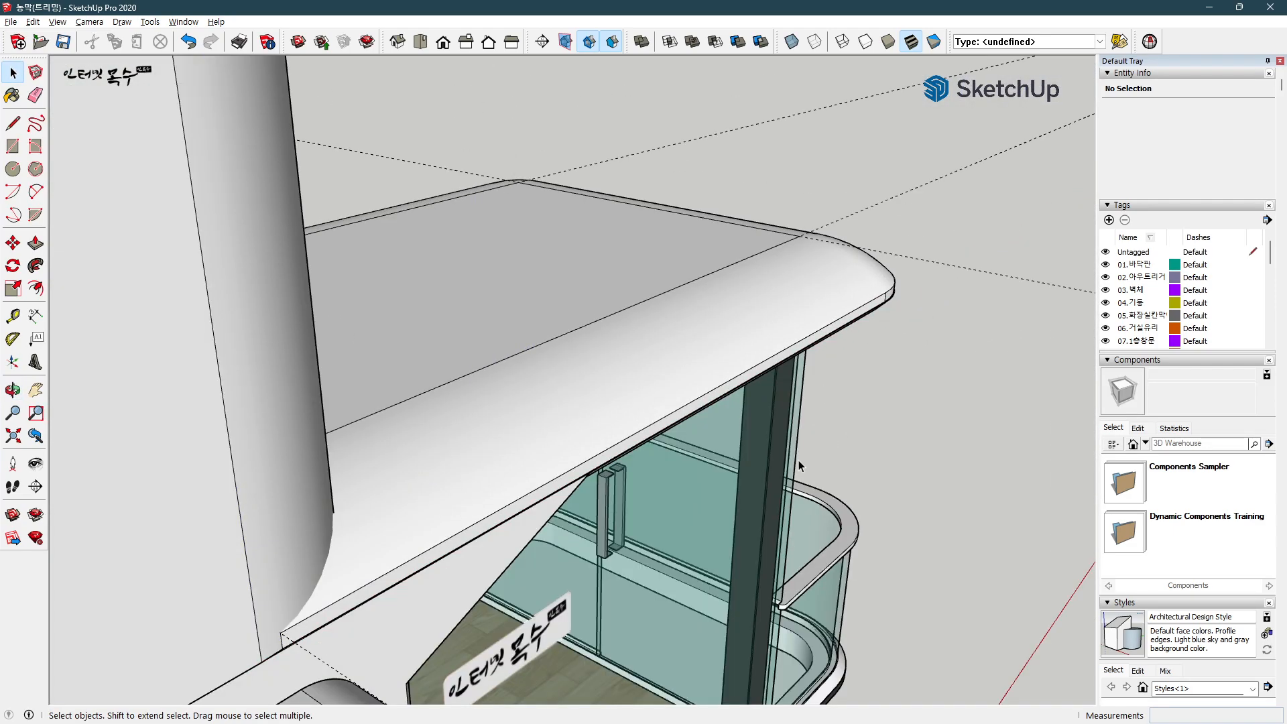
Step: Try to trim the lower roof slab with the loft walls group using the Trim solid tool
{"action": "scroll", "coordinate": [845, 436], "scroll_direction": "down", "scroll_amount": 4}
{"action": "middle_click_drag", "start_coordinate": [863, 405], "coordinate": [585, 446]}
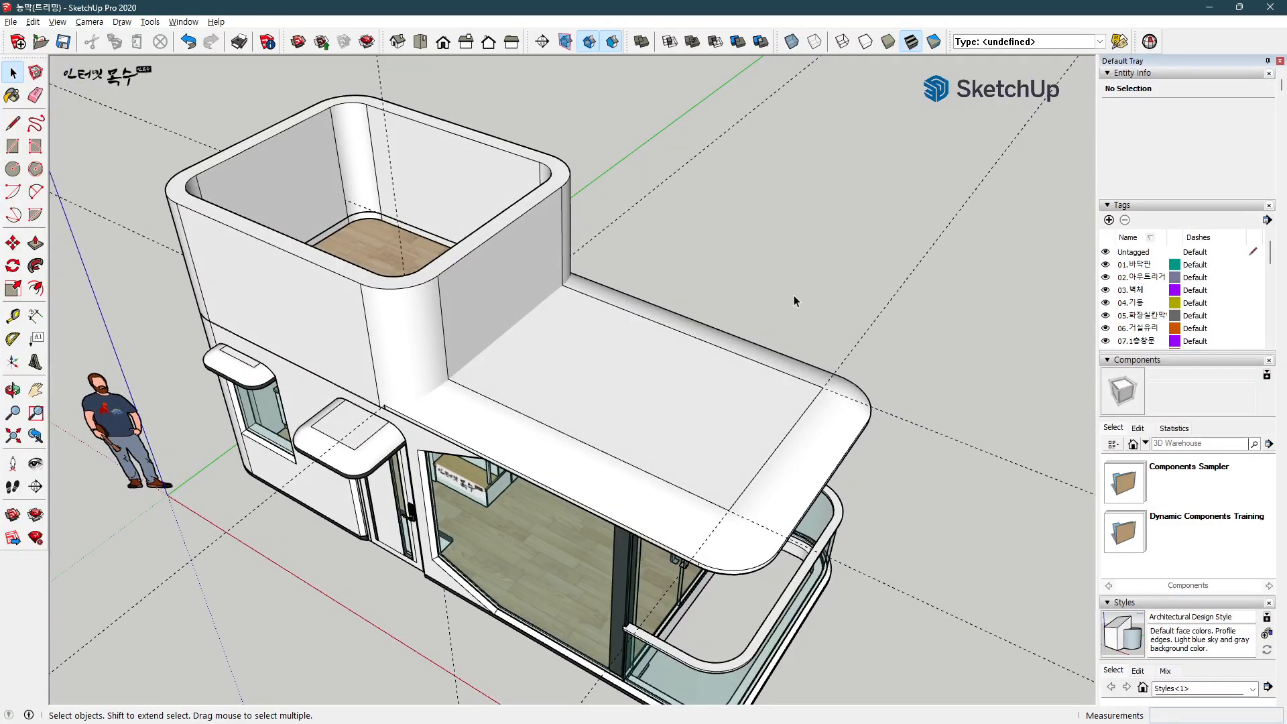
{"action": "middle_click_drag", "start_coordinate": [613, 506], "coordinate": [285, 360]}
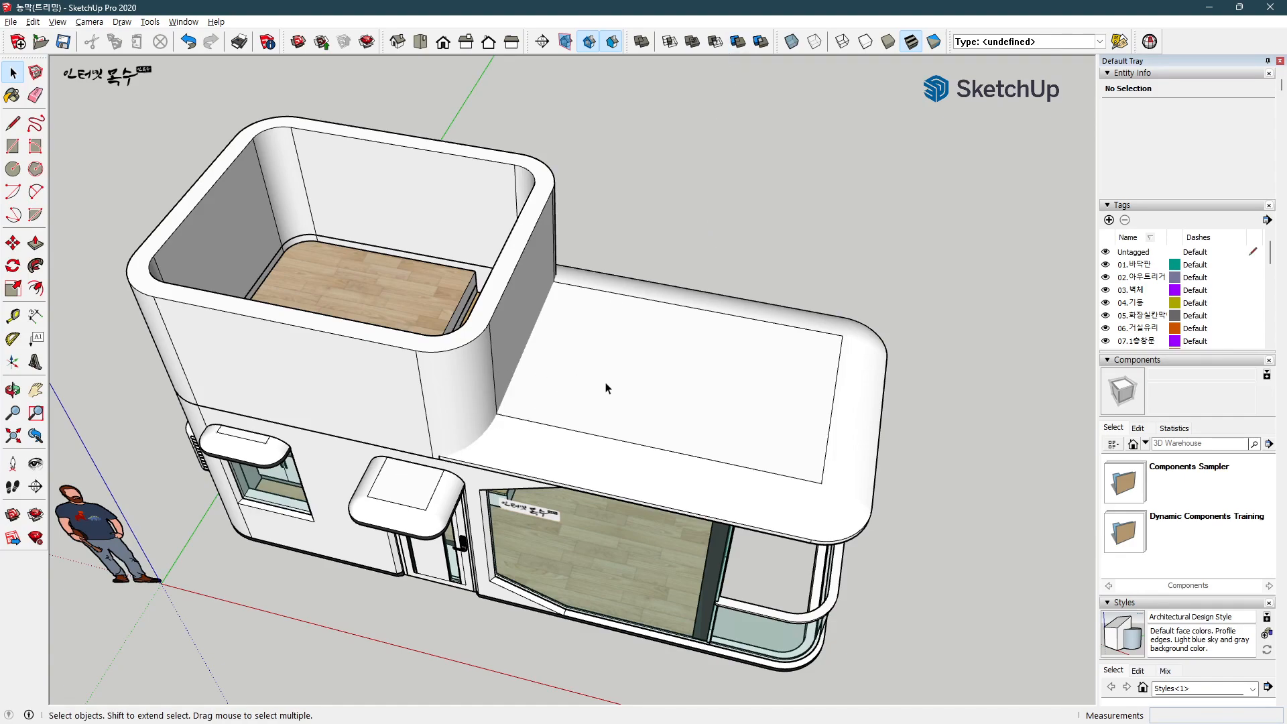
{"action": "left_click", "coordinate": [295, 369]}
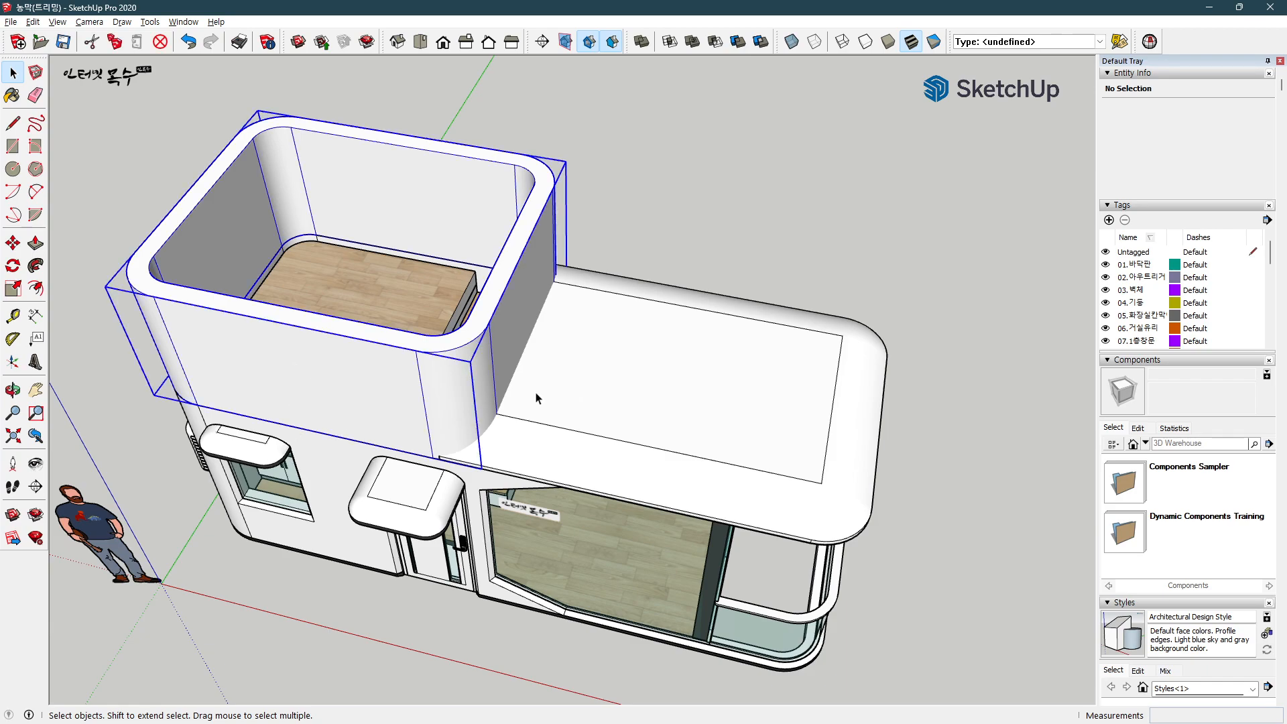
{"action": "left_click", "coordinate": [741, 45]}
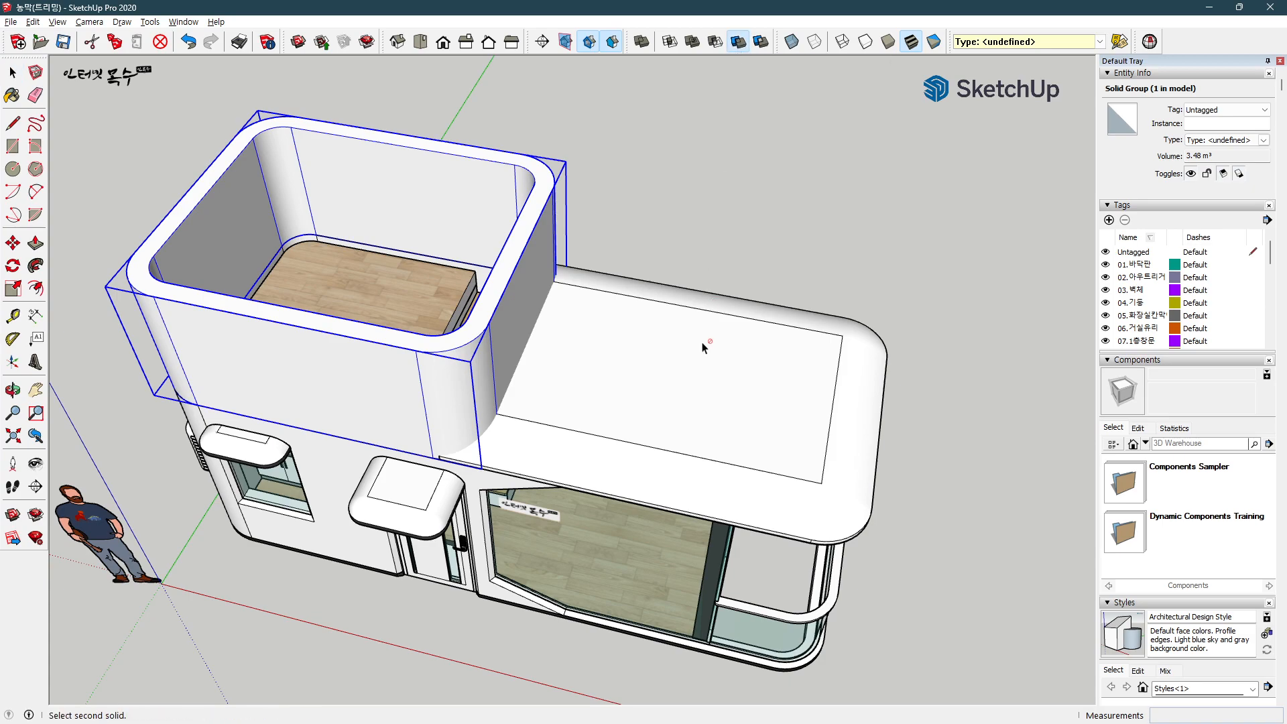
{"action": "key", "text": "space"}
Step: Compare the entity info of the roof slab and loft walls groups to check whether each is a solid
{"action": "left_click", "coordinate": [649, 464]}
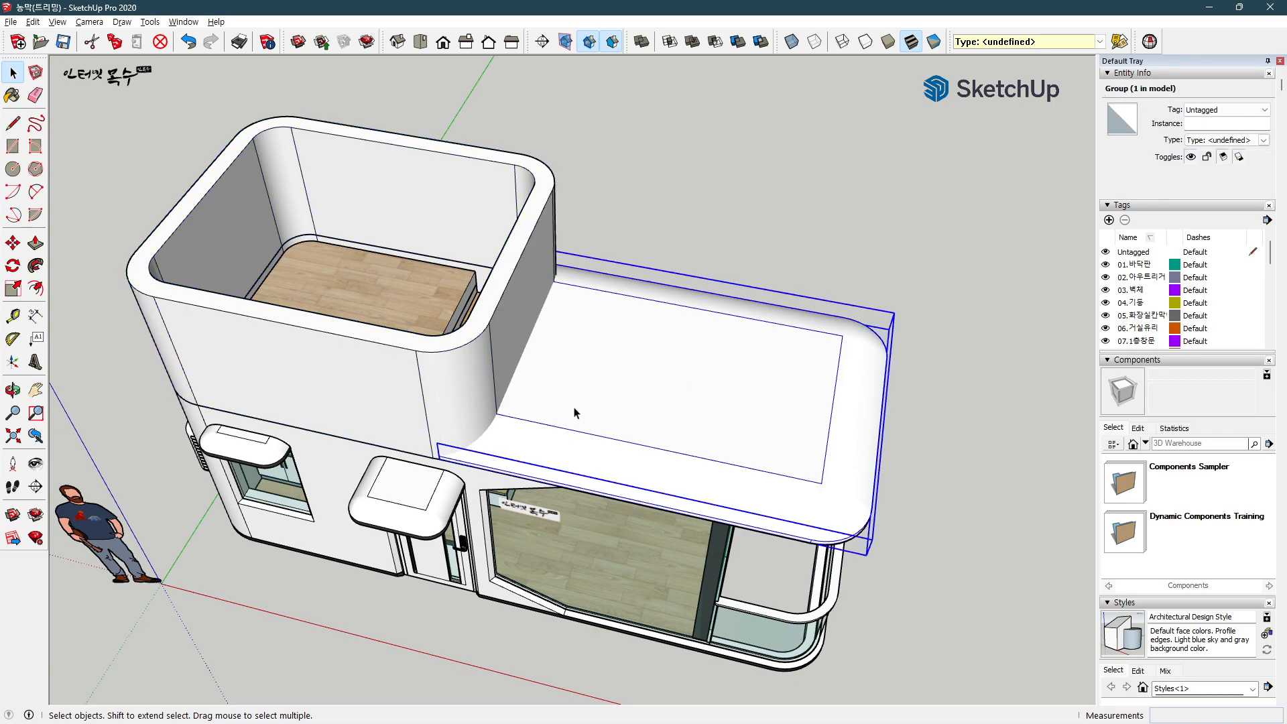
{"action": "left_click", "coordinate": [370, 373]}
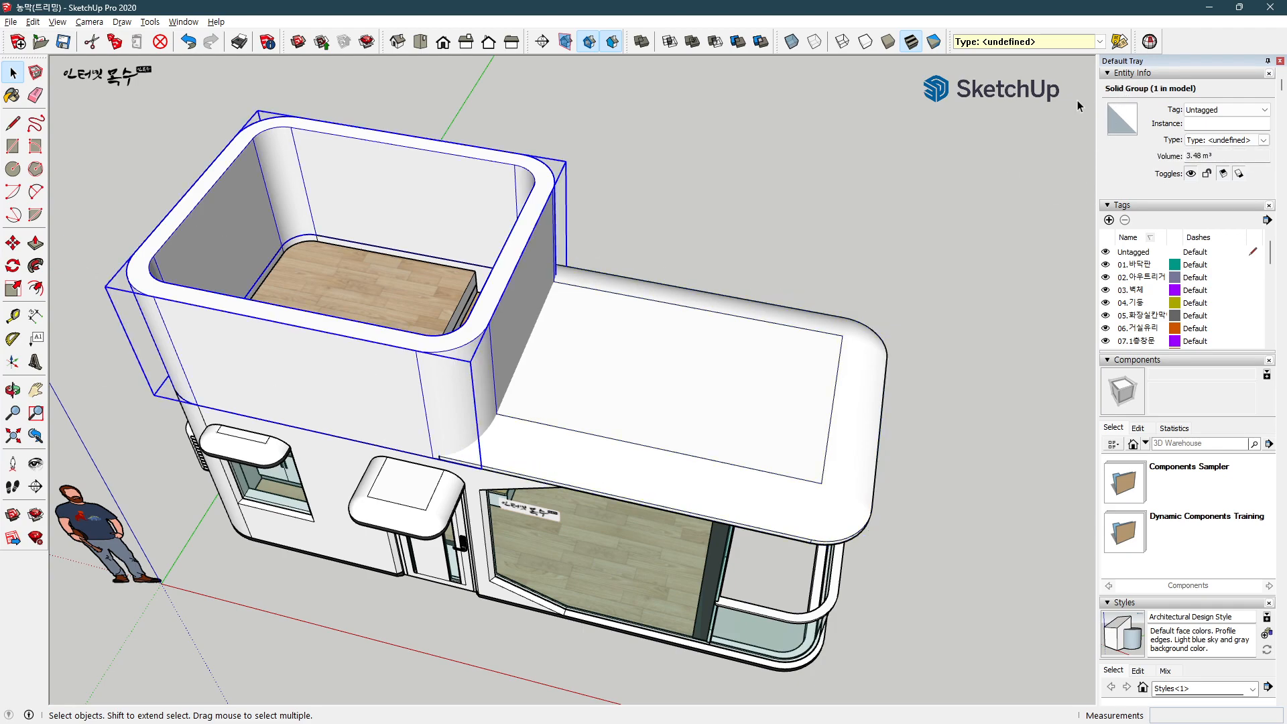
{"action": "left_click", "coordinate": [659, 394]}
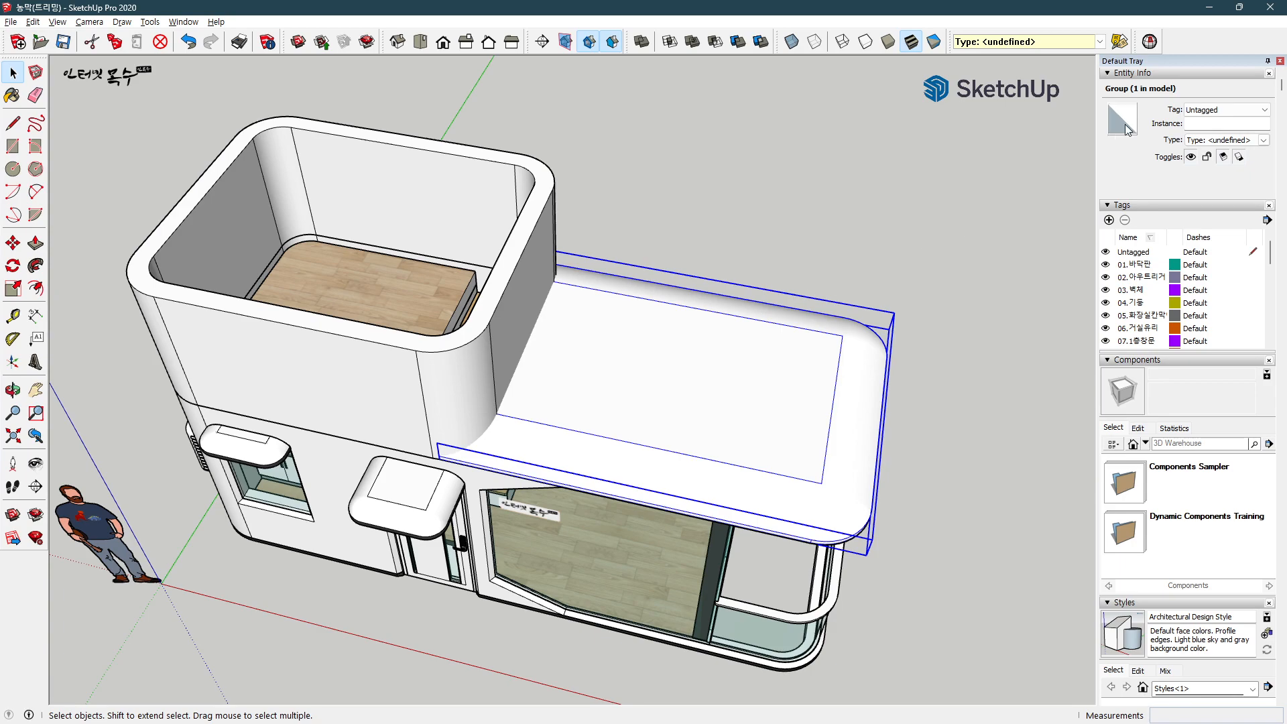
Step: Inspect the roof slab group with Solid Inspector² and try to fix all its errors automatically
{"action": "left_click", "coordinate": [1149, 42]}
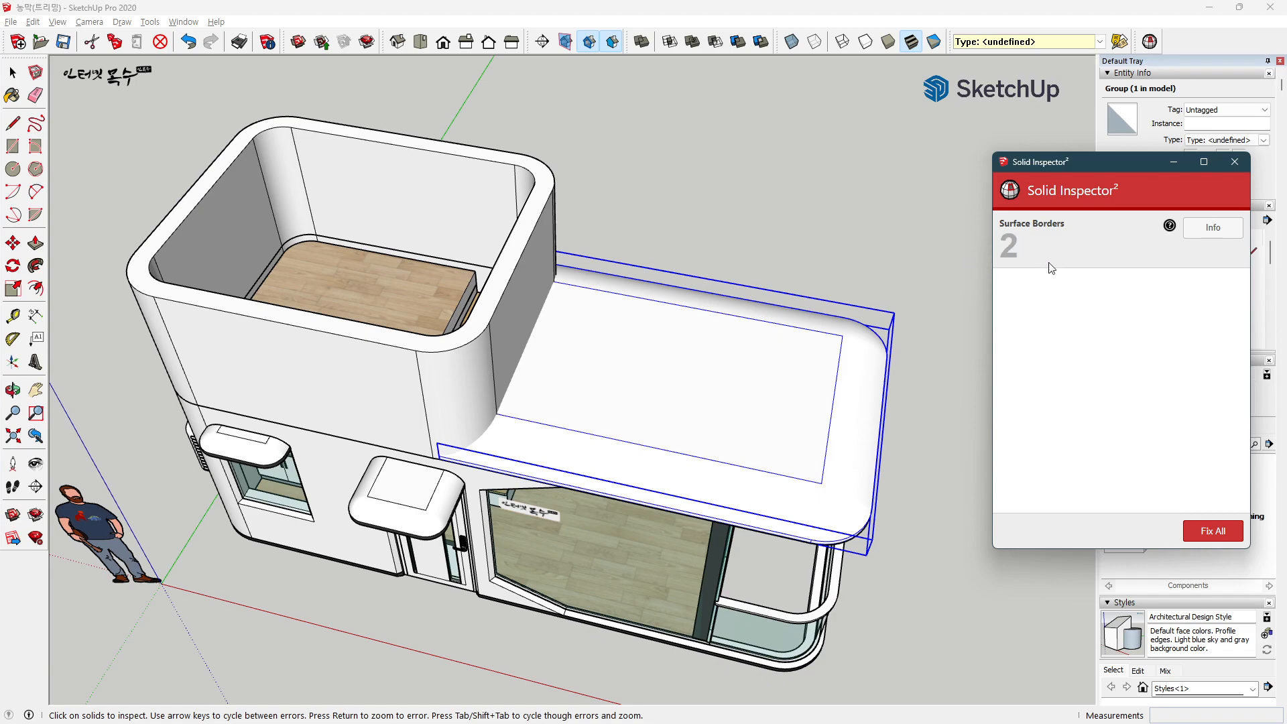
{"action": "left_click", "coordinate": [1214, 531]}
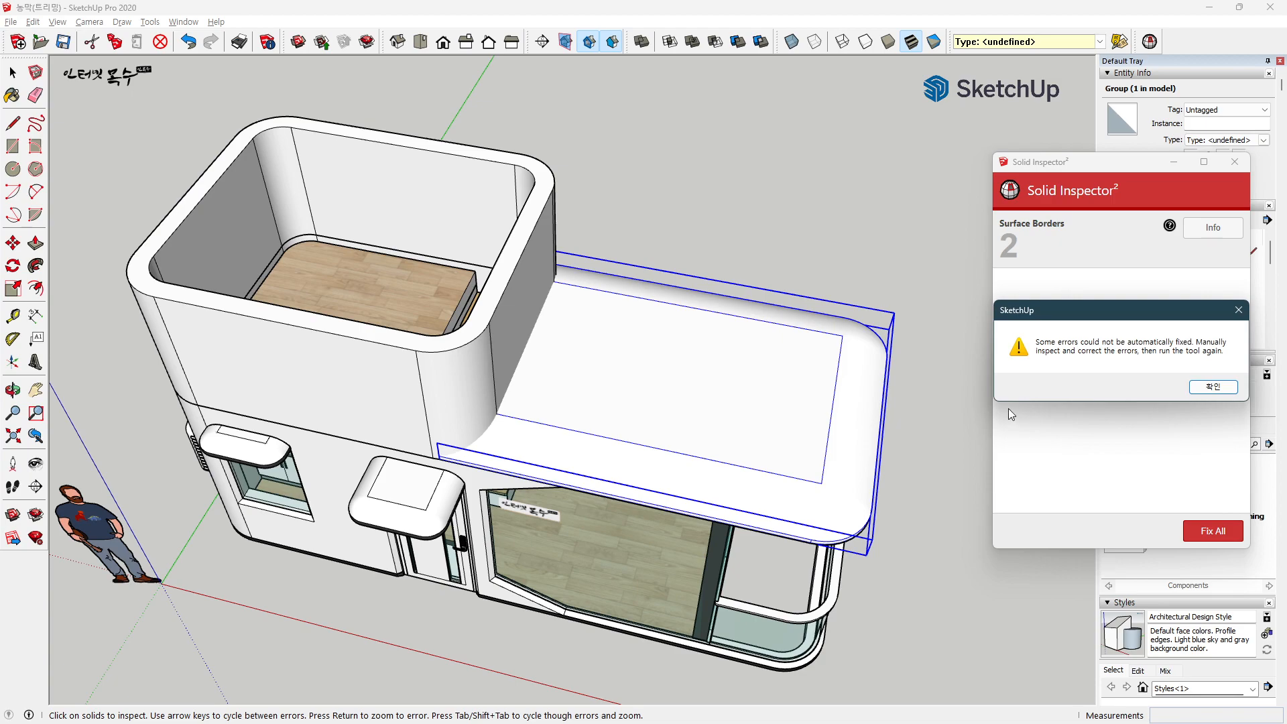
{"action": "left_click", "coordinate": [1213, 386]}
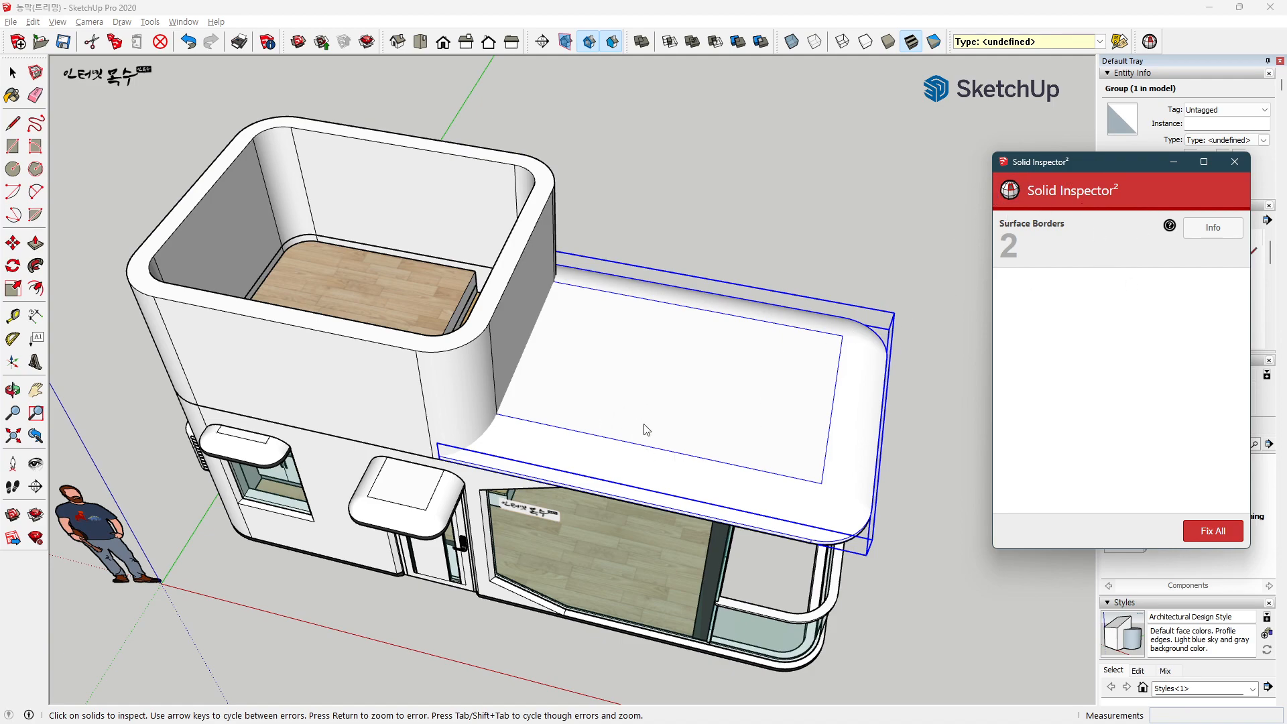
{"action": "left_click", "coordinate": [1214, 533]}
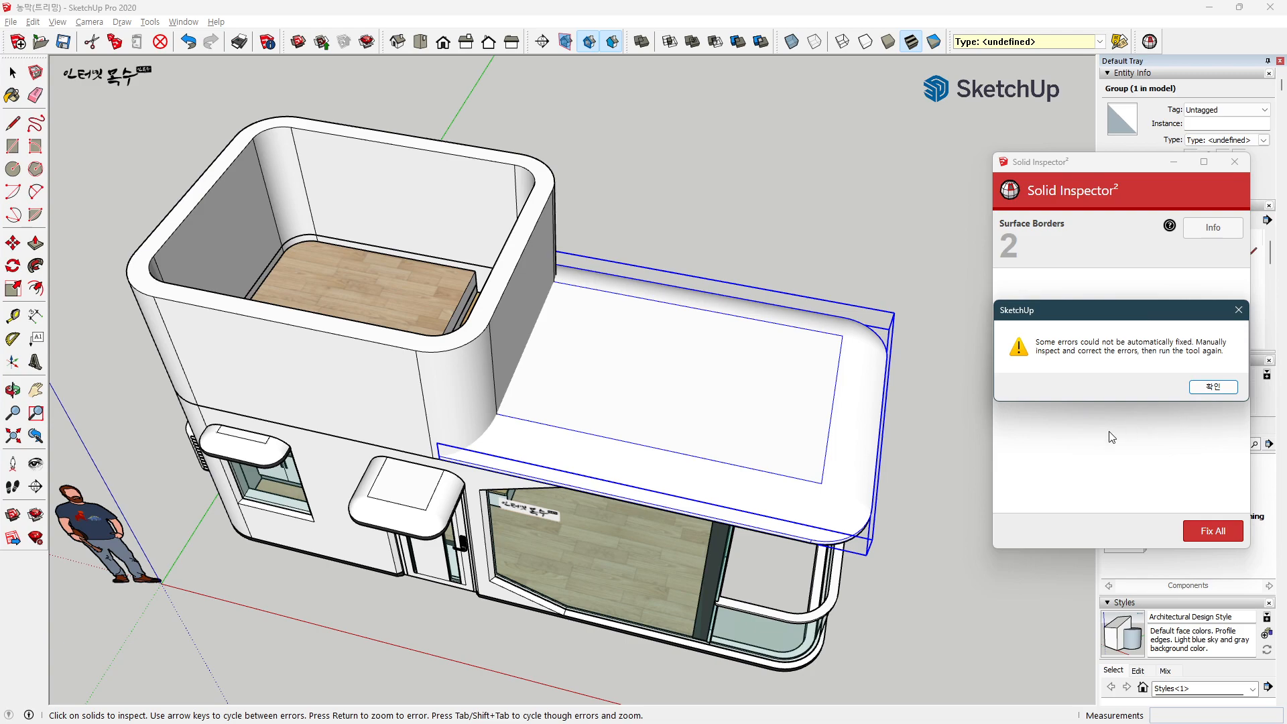
{"action": "left_click", "coordinate": [1215, 387]}
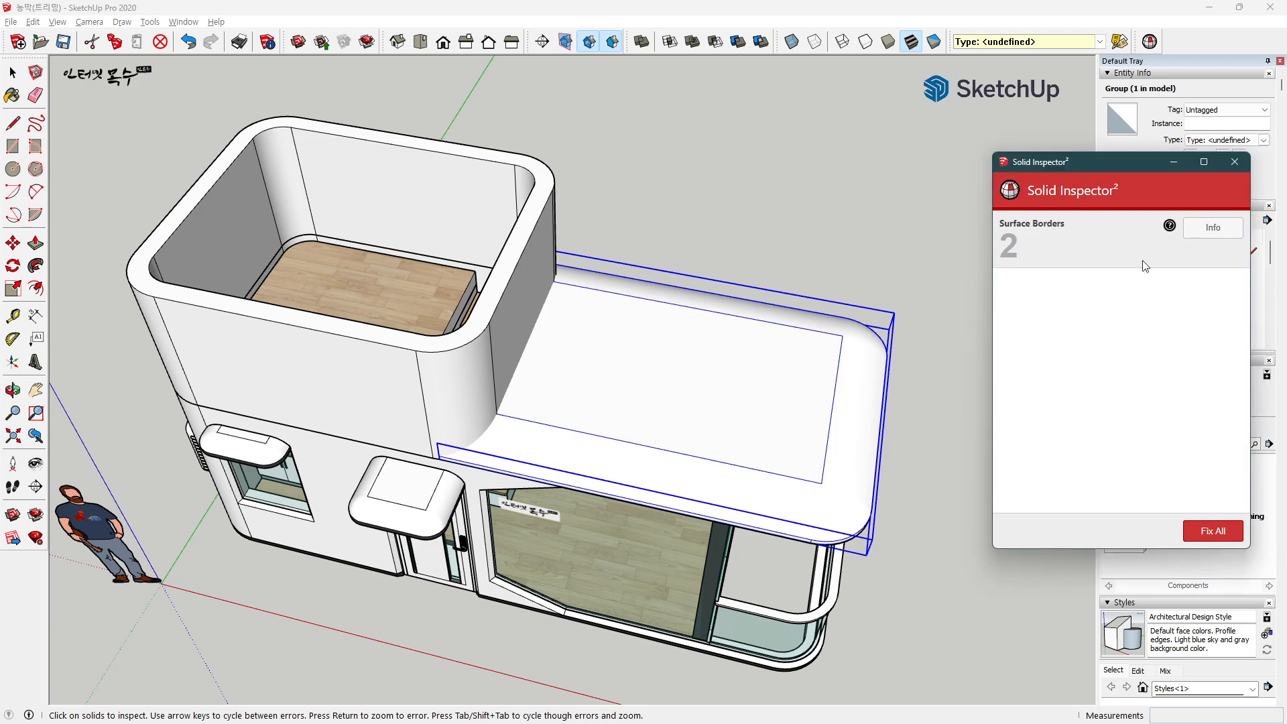
{"action": "left_click", "coordinate": [1238, 165]}
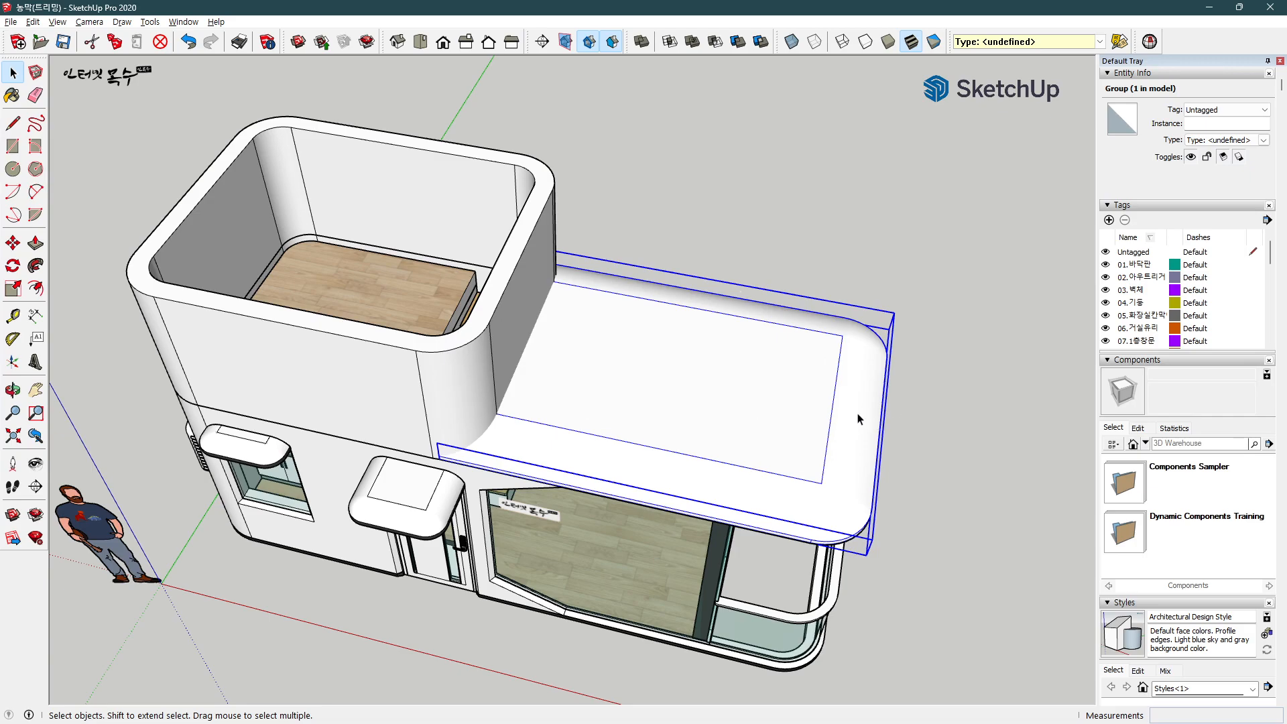
Step: Open the roof slab group and draw a line diagonally across the tiny gap at one outer corner of its flat top face
{"action": "middle_click_drag", "start_coordinate": [966, 473], "coordinate": [711, 525]}
{"action": "scroll", "coordinate": [718, 519], "scroll_direction": "down", "scroll_amount": 4}
{"action": "middle_click_drag", "start_coordinate": [592, 497], "coordinate": [853, 268]}
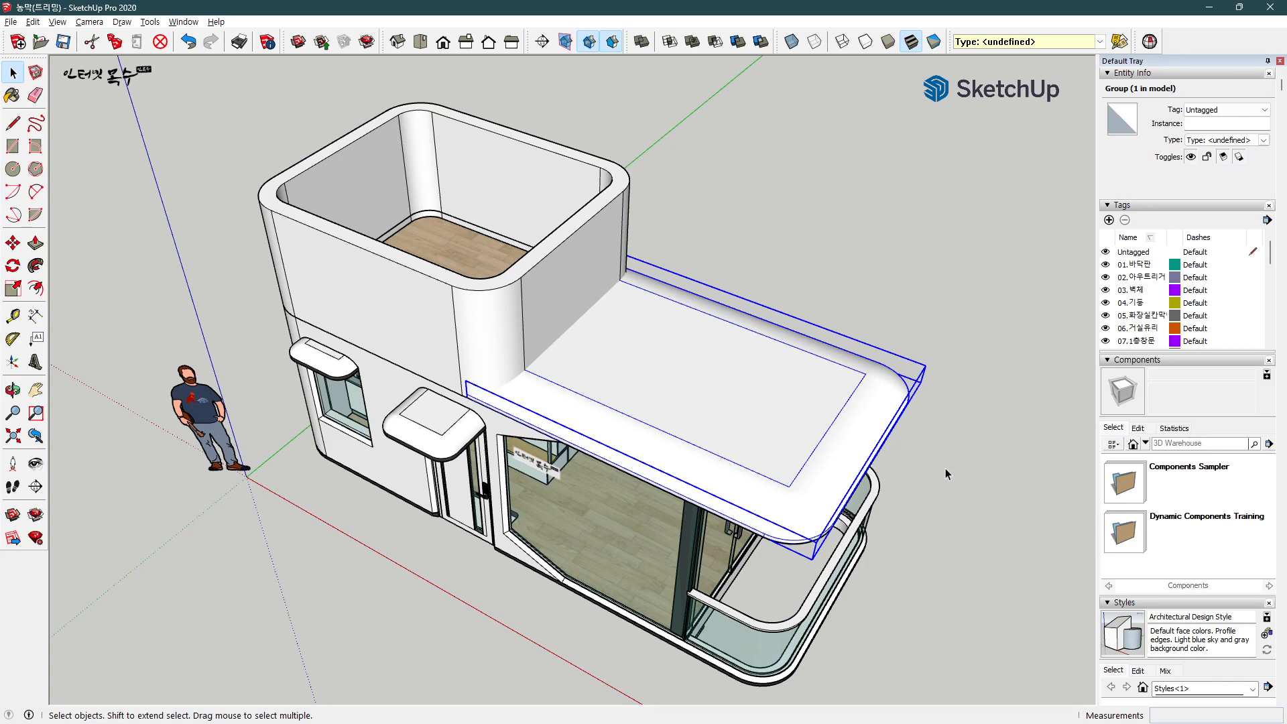
{"action": "middle_click_drag", "start_coordinate": [945, 468], "coordinate": [713, 491]}
{"action": "double_click", "coordinate": [713, 491]}
{"action": "middle_click_drag", "start_coordinate": [694, 571], "coordinate": [584, 492]}
{"action": "scroll", "coordinate": [584, 491], "scroll_direction": "up", "scroll_amount": 10}
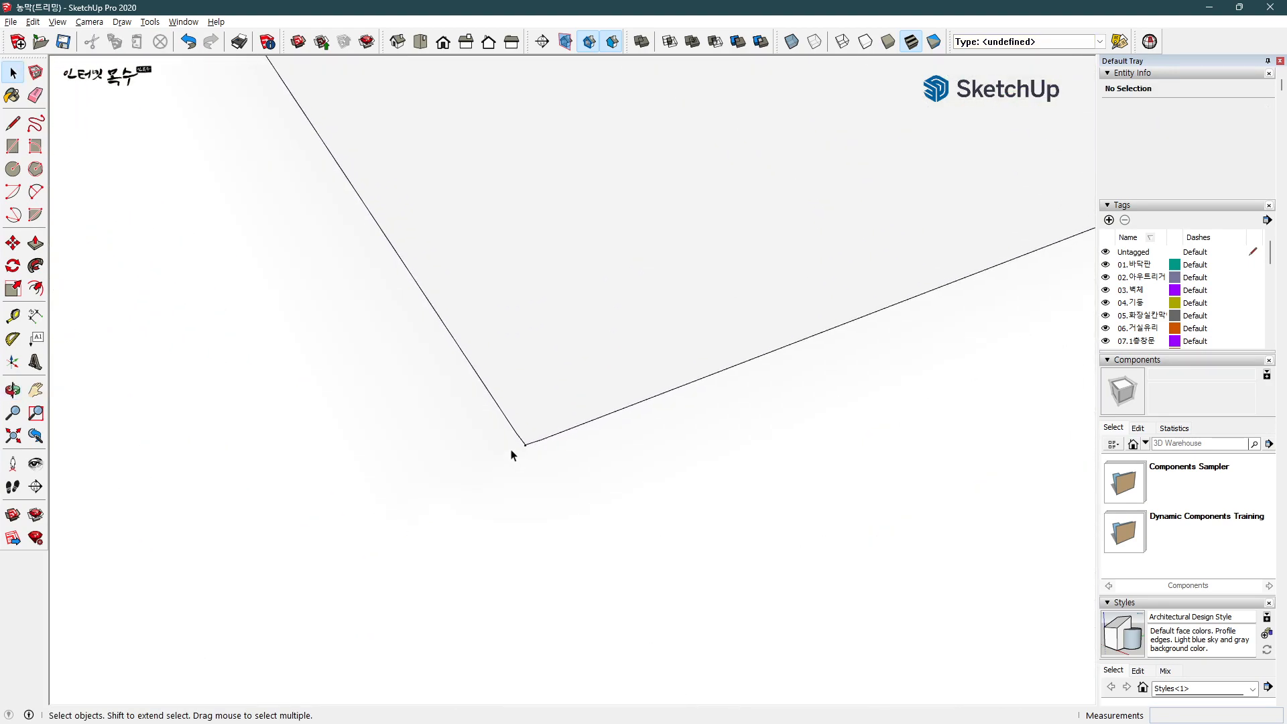
{"action": "scroll", "coordinate": [530, 446], "scroll_direction": "up", "scroll_amount": 5}
{"action": "middle_click_drag", "start_coordinate": [529, 451], "coordinate": [541, 399]}
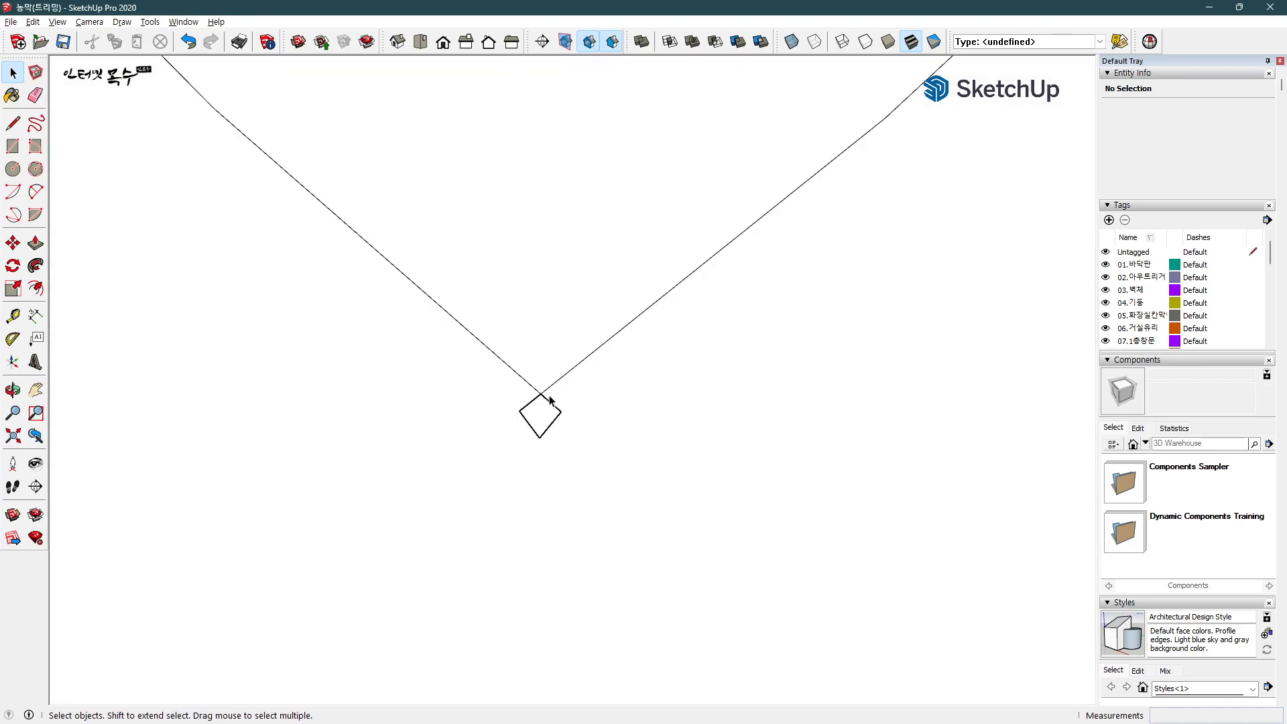
{"action": "key", "text": "l"}
{"action": "left_click", "coordinate": [541, 394]}
{"action": "left_click", "coordinate": [540, 436]}
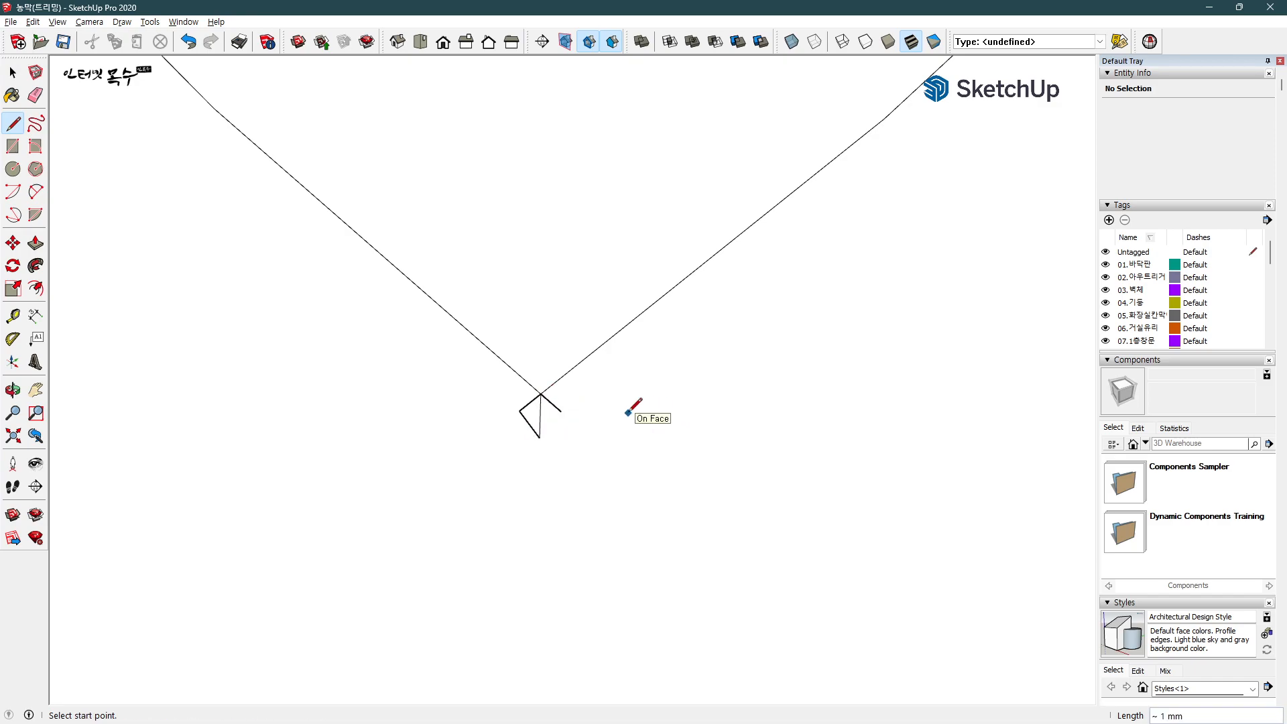
Step: Delete the two short stray edges on either side of the new diagonal line at this corner
{"action": "key", "text": "space"}
{"action": "left_click", "coordinate": [556, 409]}
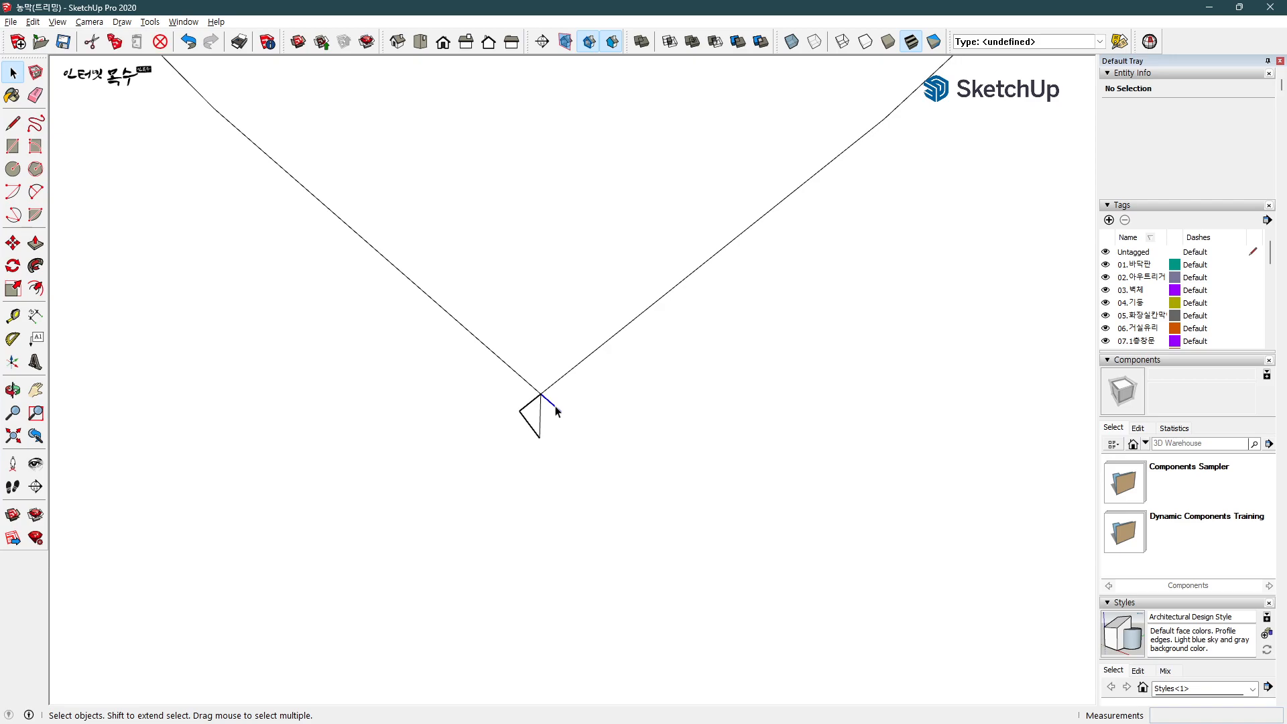
{"action": "key", "text": "Delete"}
{"action": "left_click", "coordinate": [529, 403]}
{"action": "key", "text": "Delete"}
Step: Recheck the slab with Solid Inspector² and try to fix the remaining surface border automatically
{"action": "left_click", "coordinate": [1150, 42]}
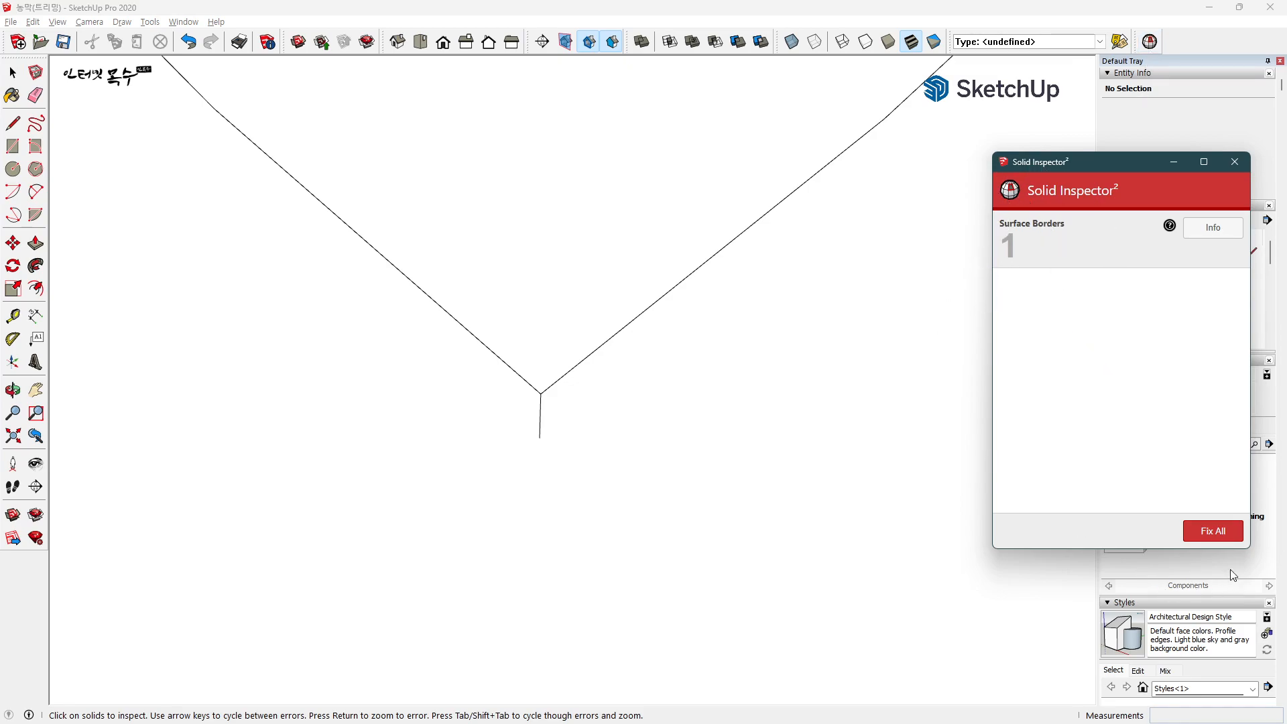
{"action": "left_click", "coordinate": [1213, 533]}
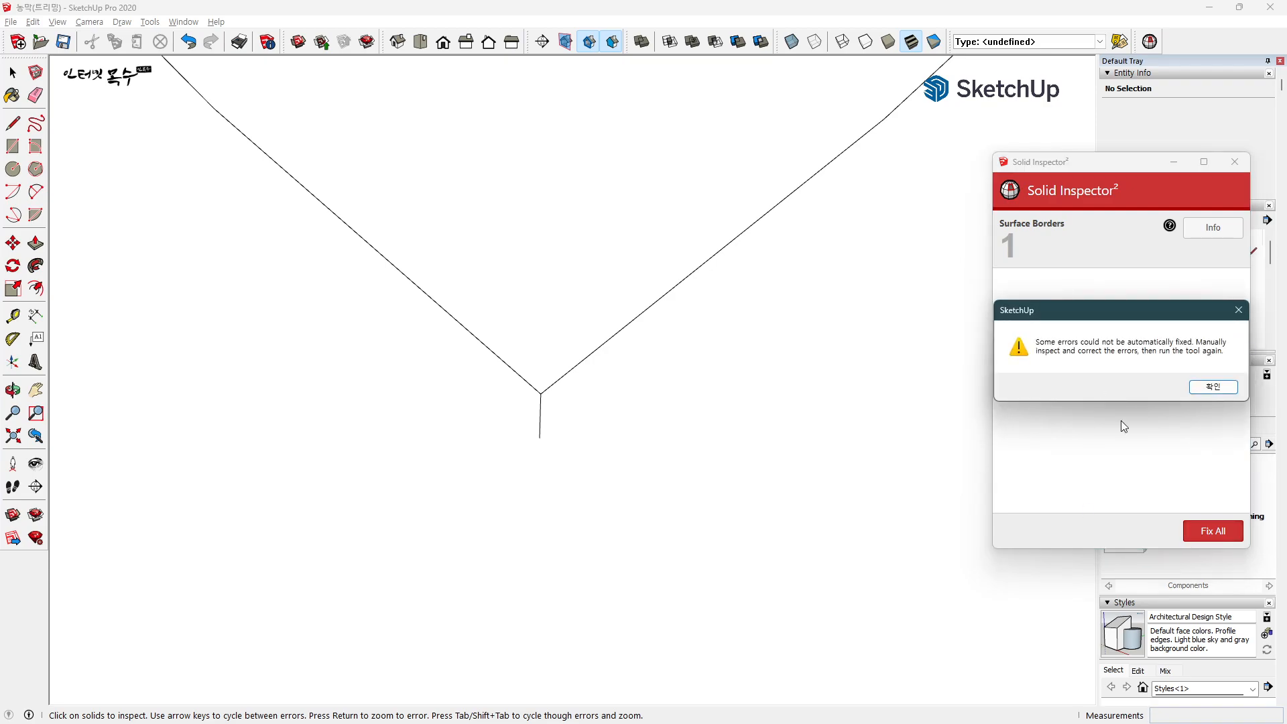
{"action": "left_click", "coordinate": [1212, 388]}
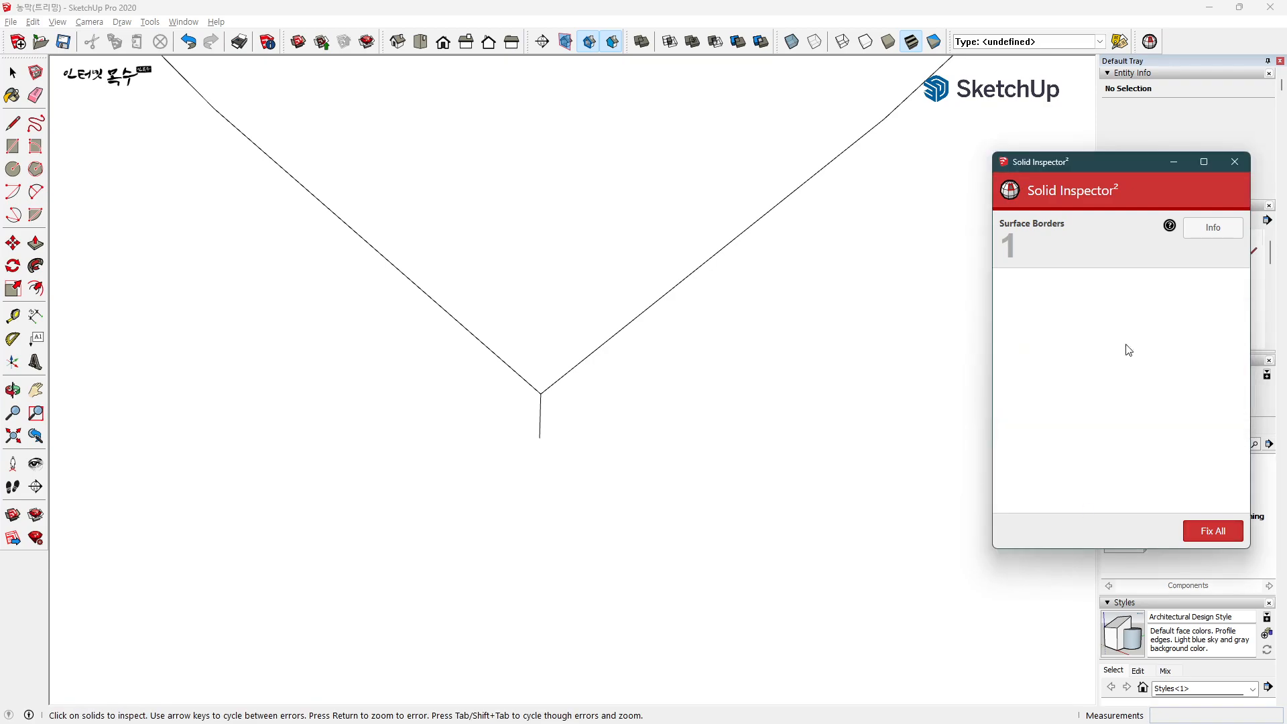
{"action": "left_click", "coordinate": [1235, 162]}
Step: Draw a diagonal line across the tiny gap at the other outer corner of the slab's flat top face
{"action": "middle_click_drag", "start_coordinate": [826, 367], "coordinate": [225, 285]}
{"action": "scroll", "coordinate": [489, 387], "scroll_direction": "up", "scroll_amount": 10}
{"action": "scroll", "coordinate": [489, 356], "scroll_direction": "up", "scroll_amount": 8}
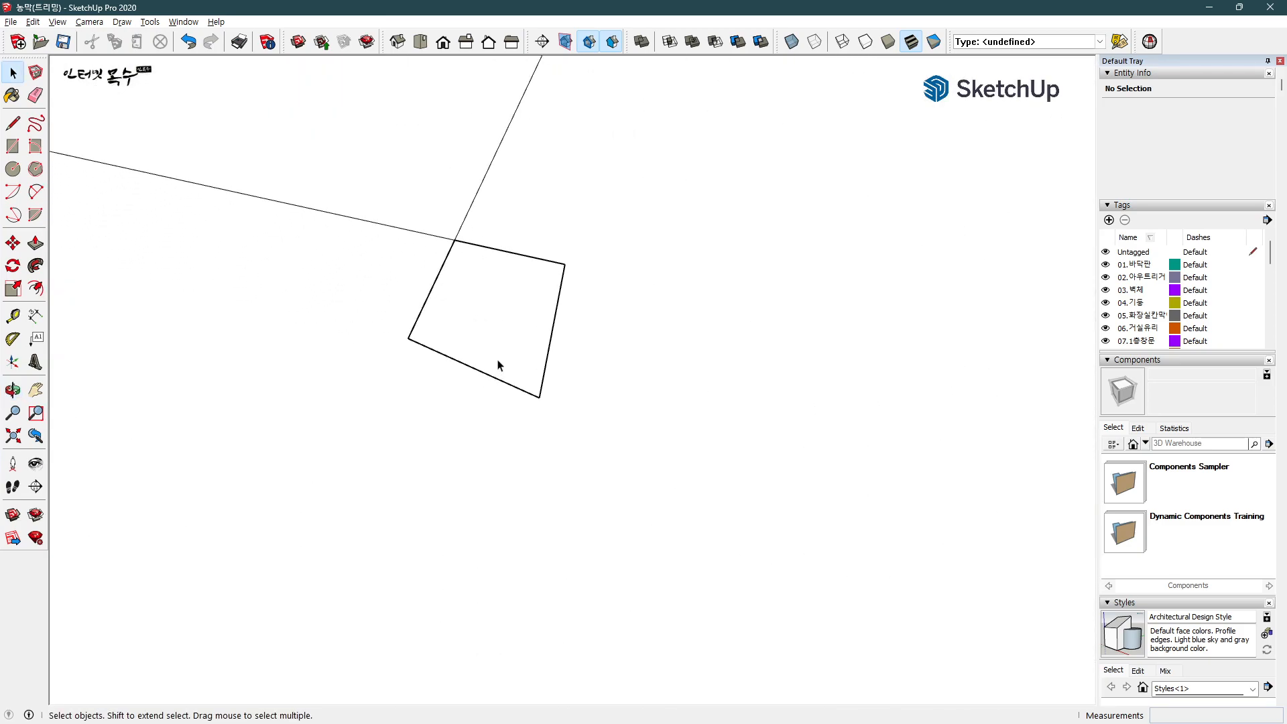
{"action": "scroll", "coordinate": [497, 365], "scroll_direction": "up", "scroll_amount": 2}
{"action": "scroll", "coordinate": [427, 297], "scroll_direction": "down", "scroll_amount": 2}
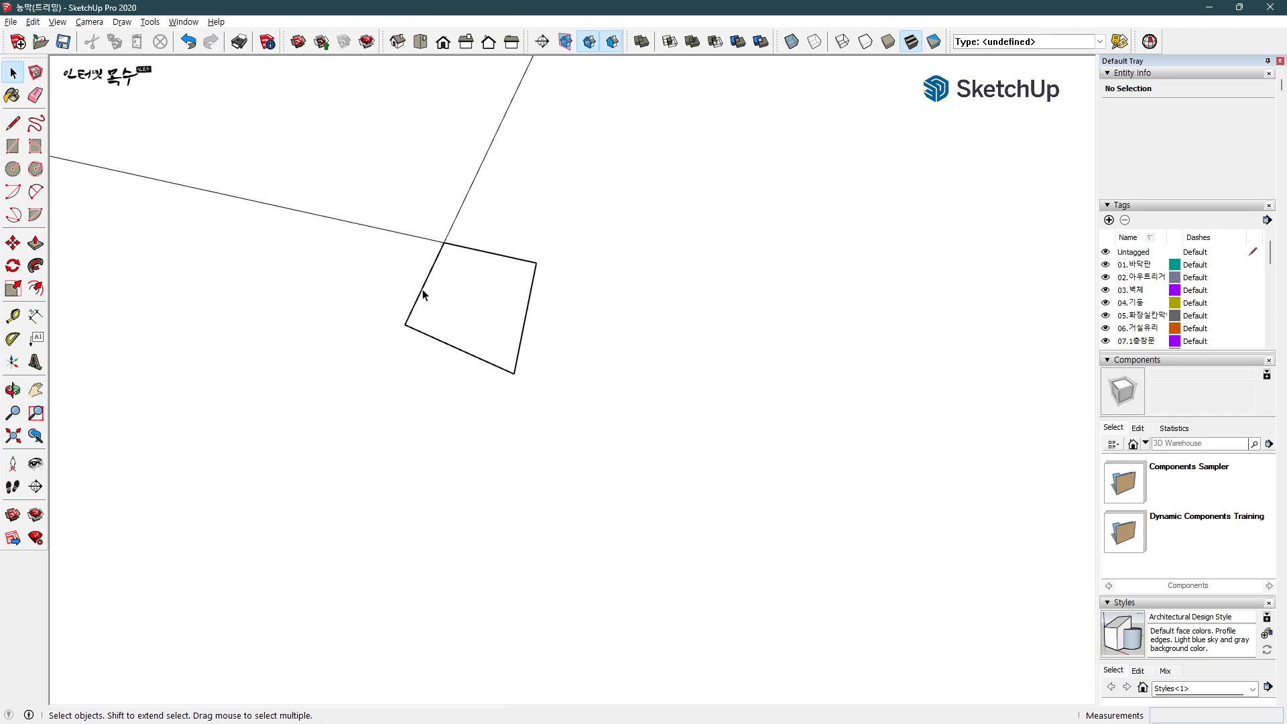
{"action": "key", "text": "ctrl+z"}
{"action": "key", "text": "l"}
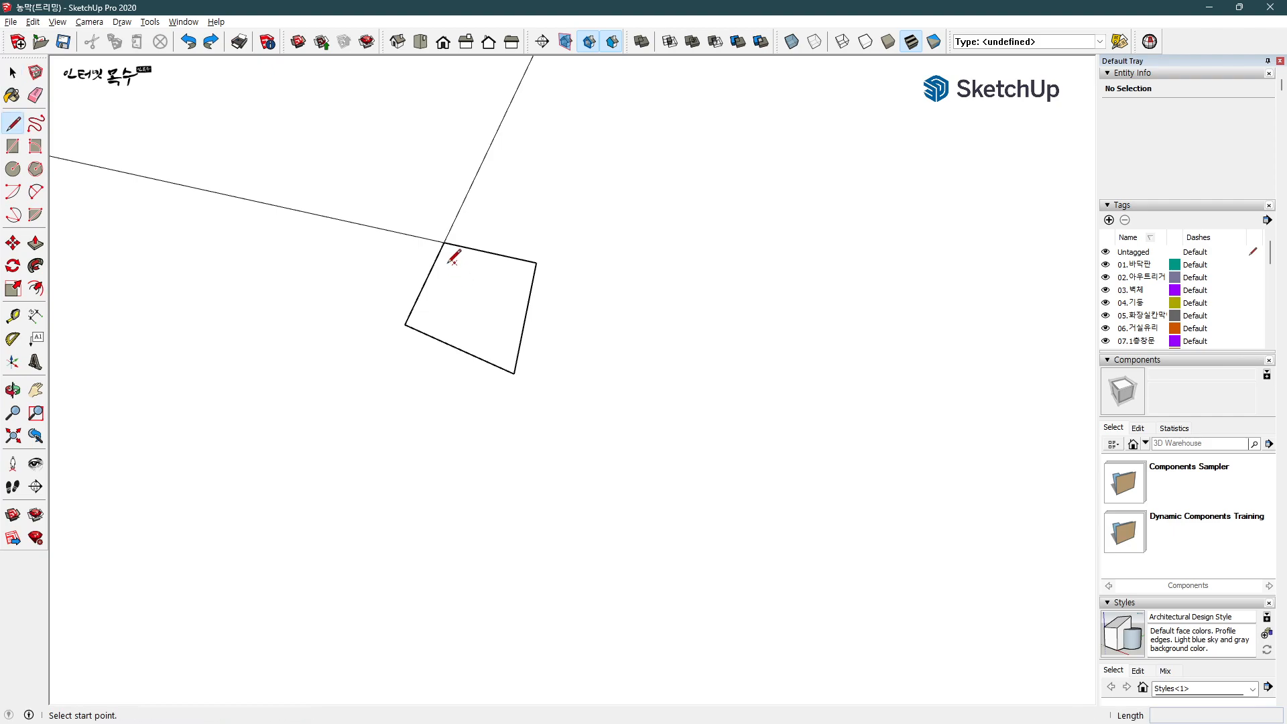
{"action": "left_click", "coordinate": [444, 242]}
{"action": "left_click", "coordinate": [514, 374]}
{"action": "left_click", "coordinate": [513, 374]}
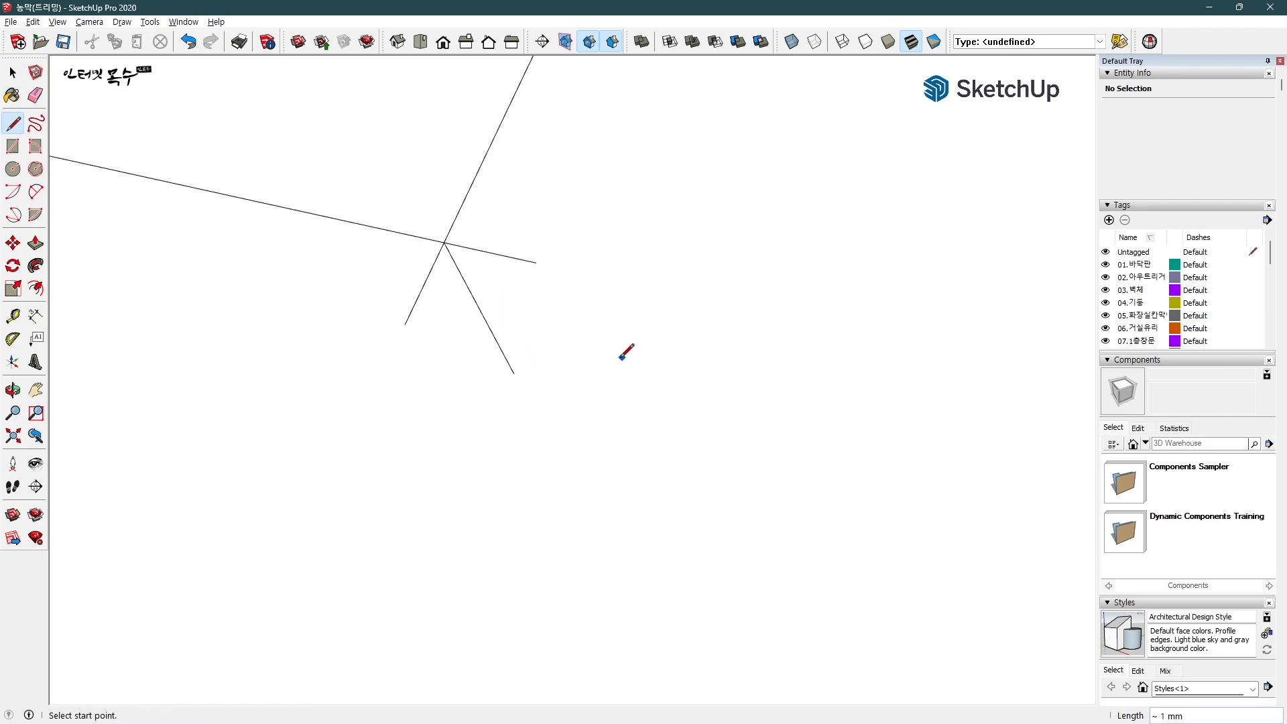
Step: Delete the two short stray edges beside the diagonal line at the second corner
{"action": "key", "text": "space"}
{"action": "left_click", "coordinate": [420, 298]}
{"action": "key", "text": "Delete"}
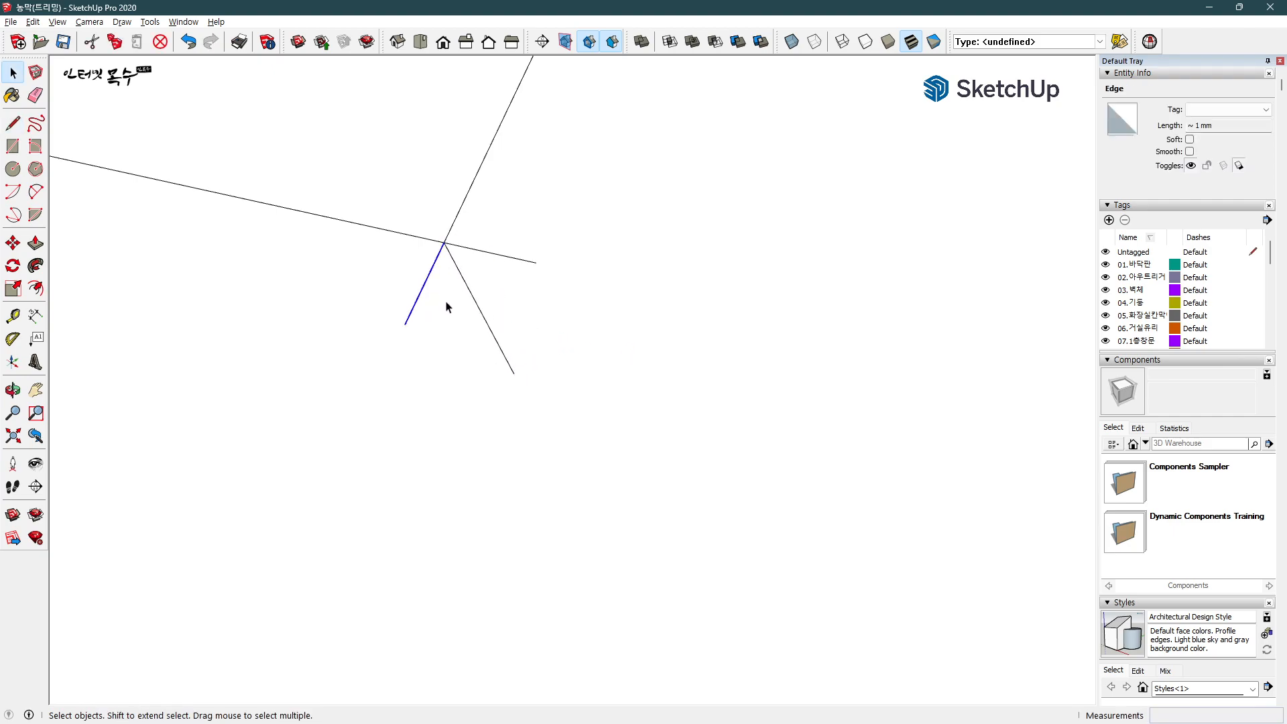
{"action": "left_click", "coordinate": [494, 260]}
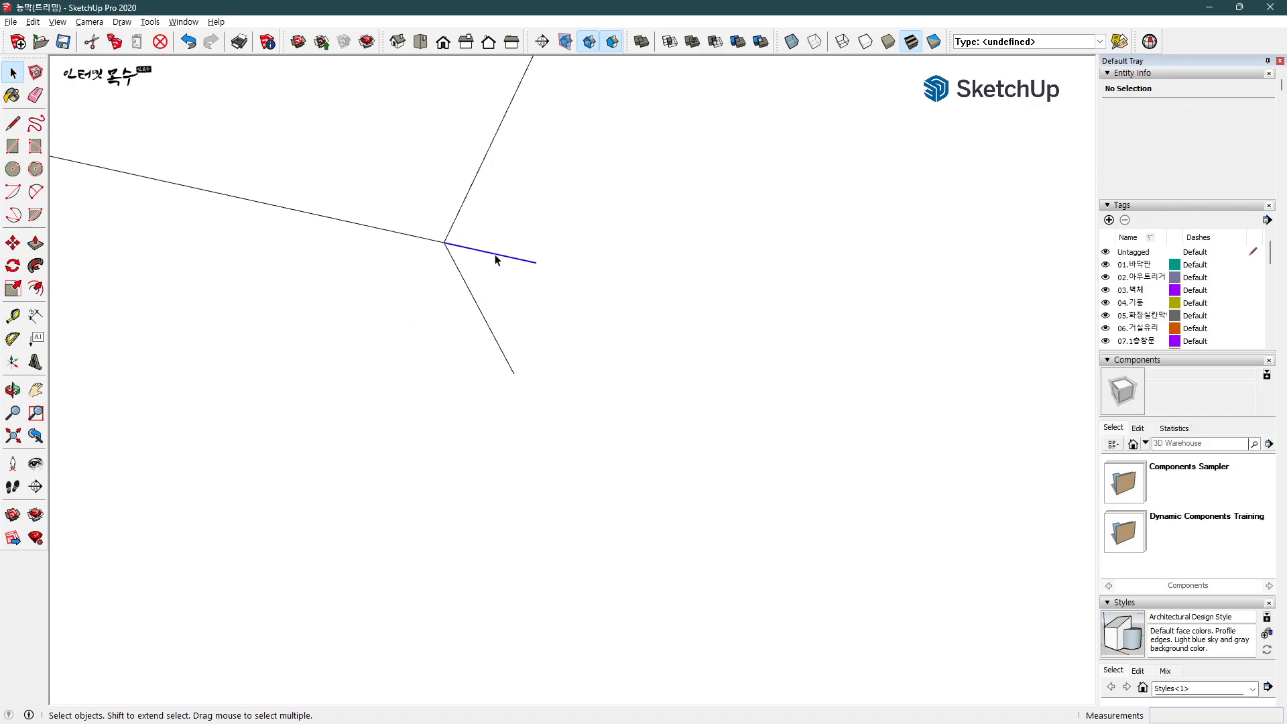
{"action": "key", "text": "Delete"}
Step: Run Solid Inspector² on the repaired roof slab to check for remaining errors, and close its report
{"action": "scroll", "coordinate": [605, 296], "scroll_direction": "down", "scroll_amount": 15}
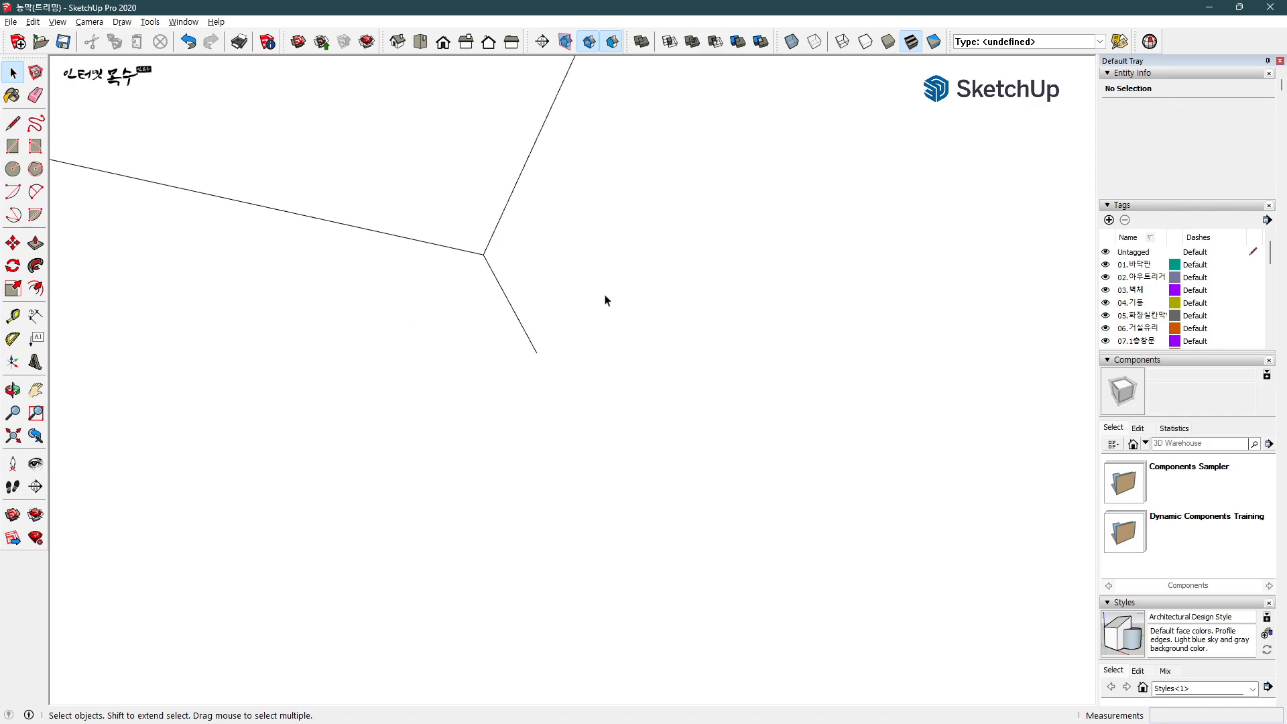
{"action": "left_click", "coordinate": [1149, 42]}
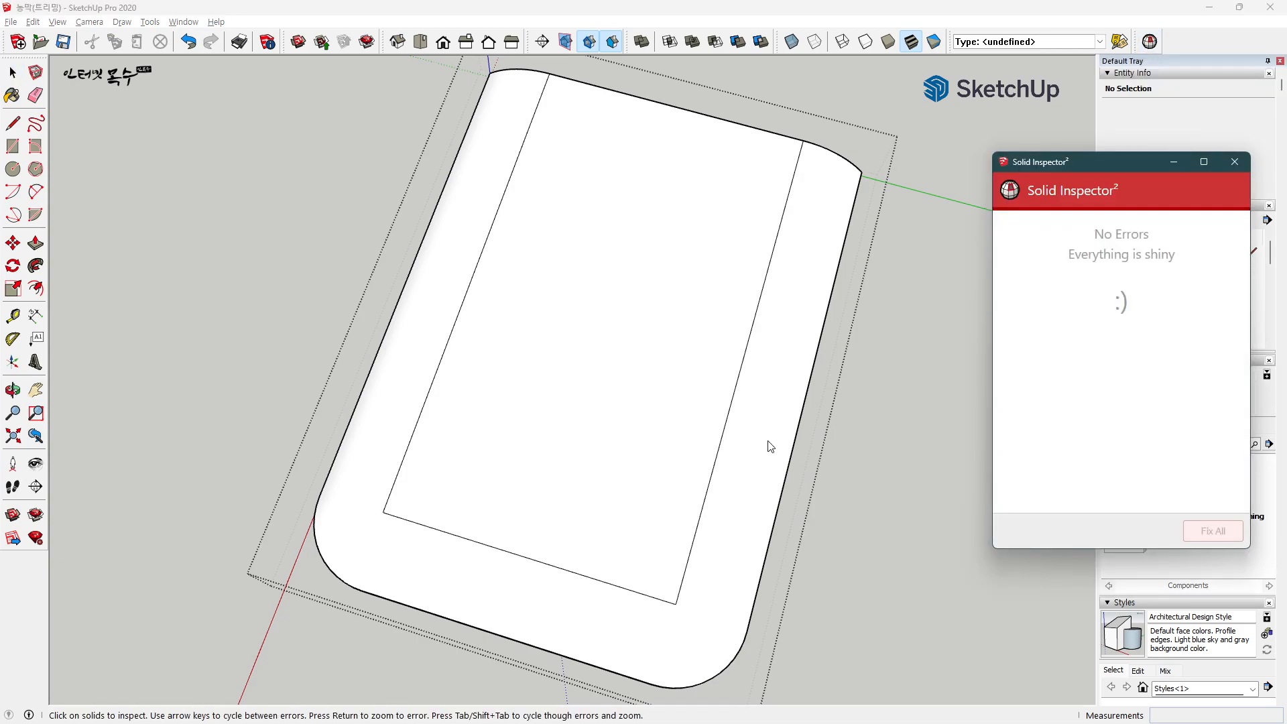
{"action": "left_click", "coordinate": [1224, 167]}
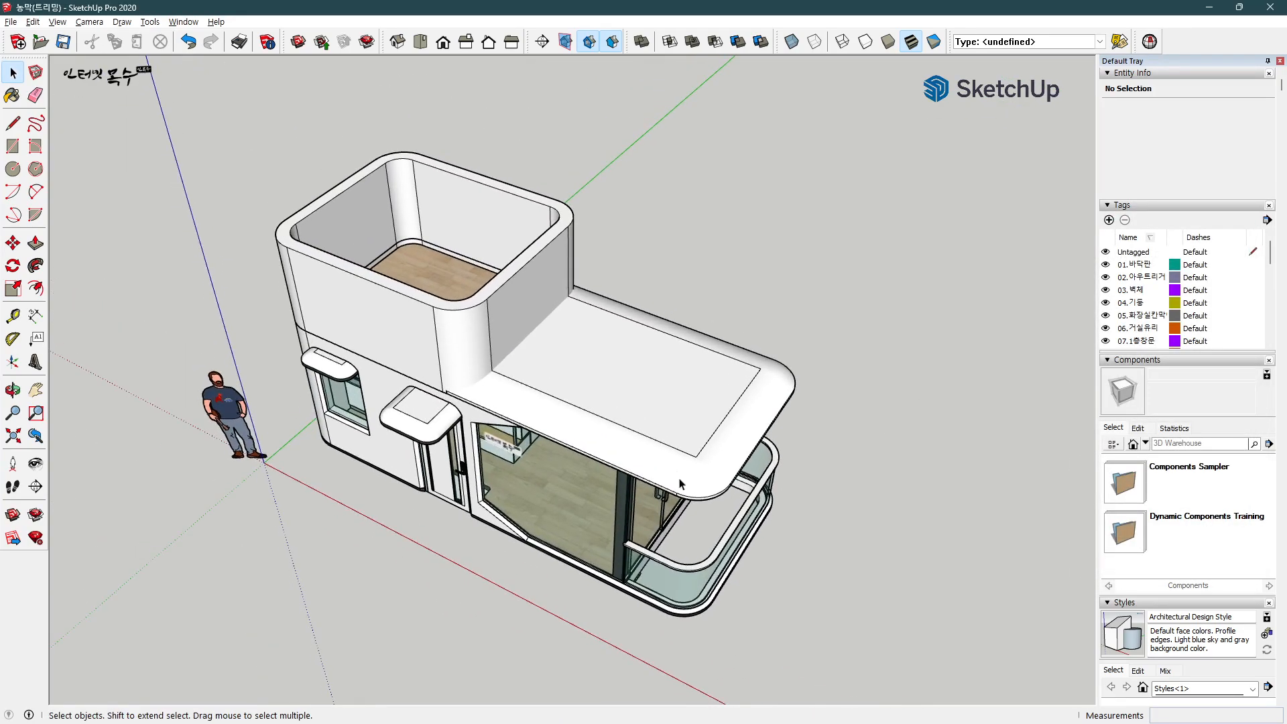
Step: Trim the roof slab against the loft wall group, keeping both solids
{"action": "middle_click_drag", "start_coordinate": [657, 441], "coordinate": [741, 495], "text": "shift"}
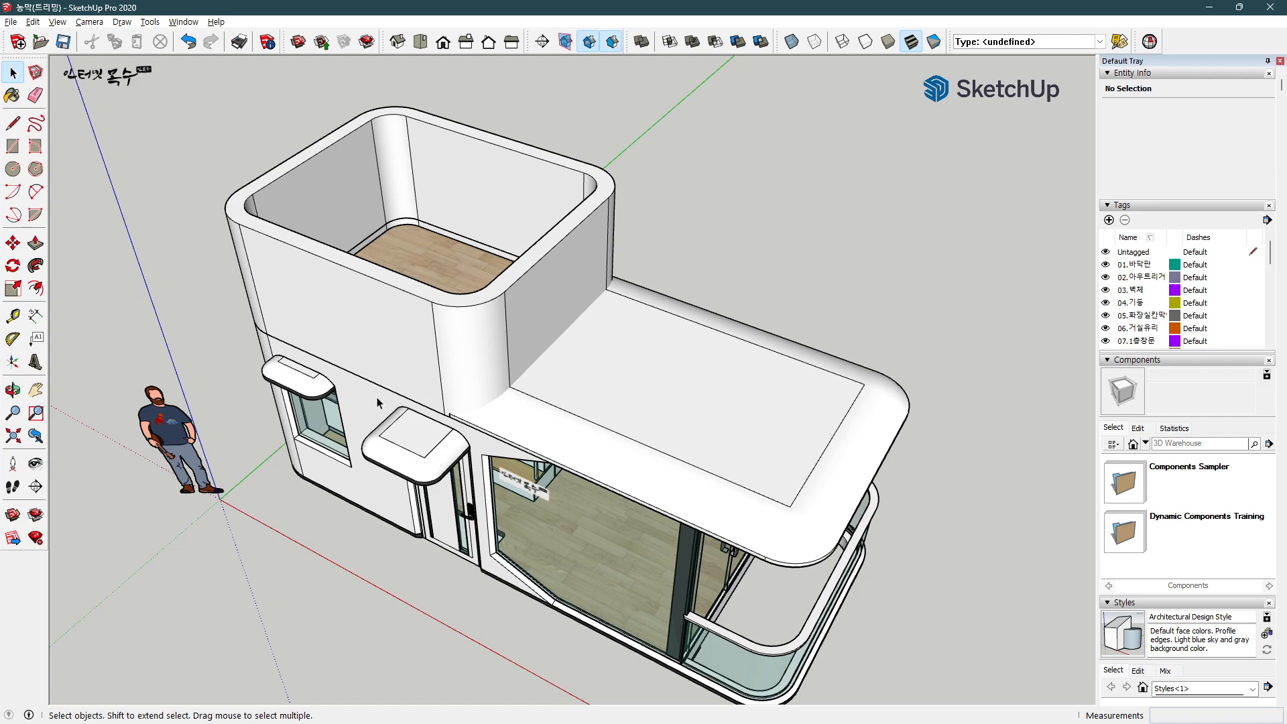
{"action": "left_click", "coordinate": [517, 299]}
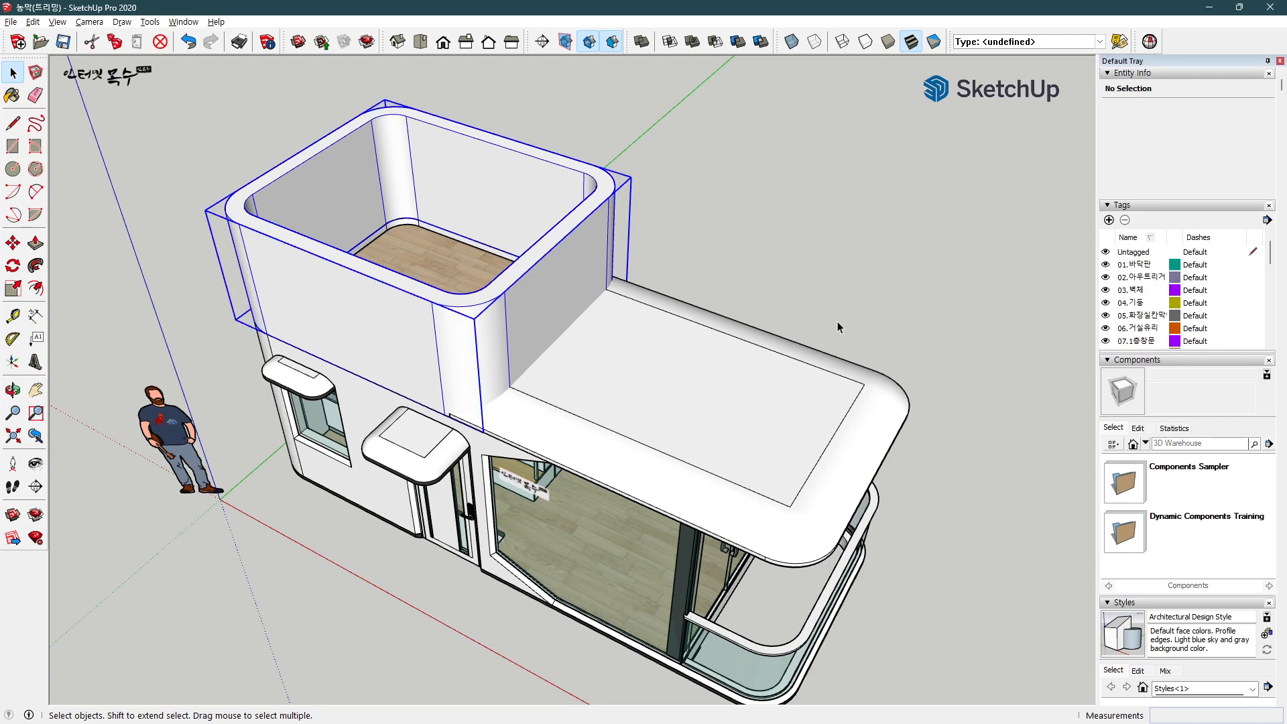
{"action": "left_click", "coordinate": [740, 44]}
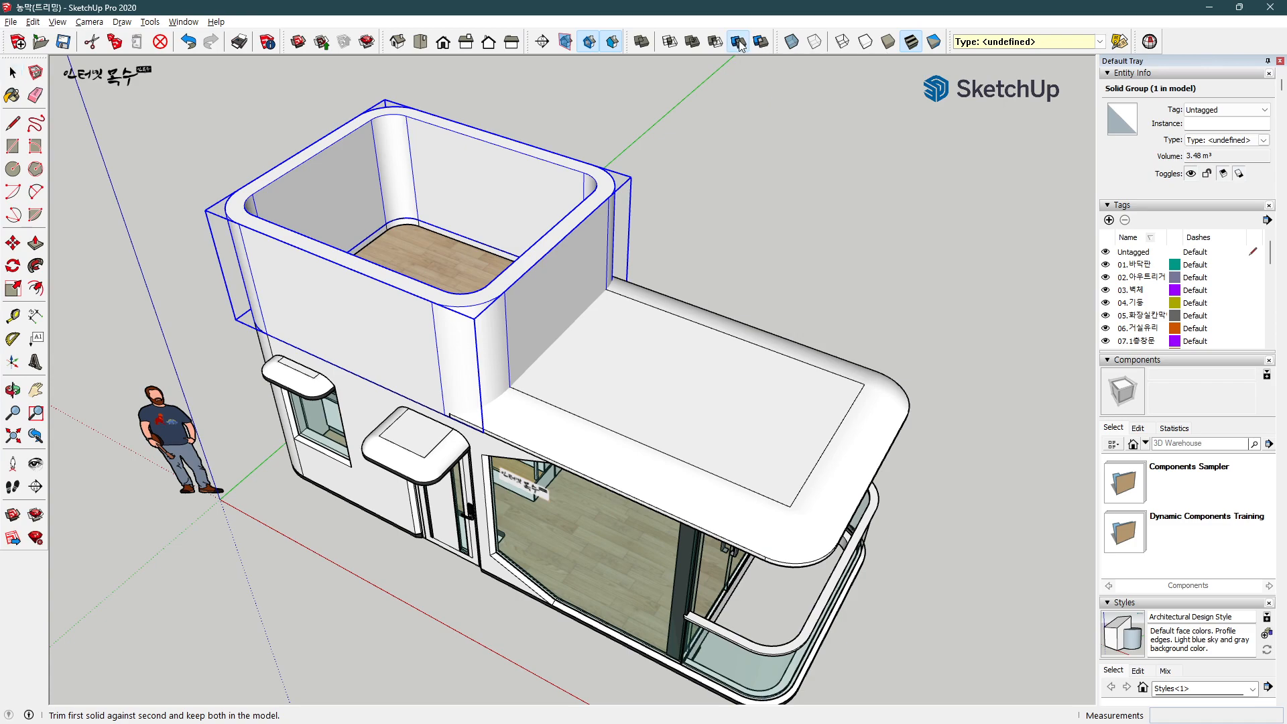
{"action": "left_click", "coordinate": [619, 398]}
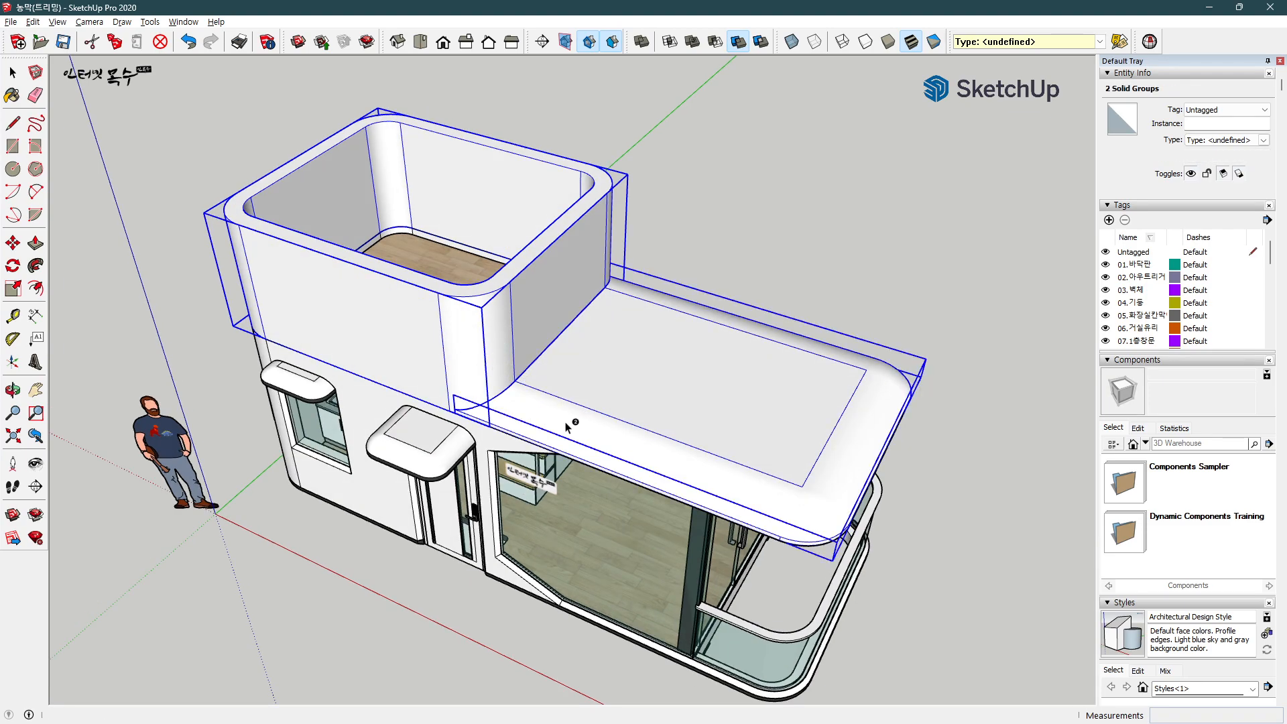
{"action": "key", "text": "space"}
Step: Open the roof slab group for editing and delete the middle portion of the leftover block at its wall end
{"action": "double_click", "coordinate": [405, 345]}
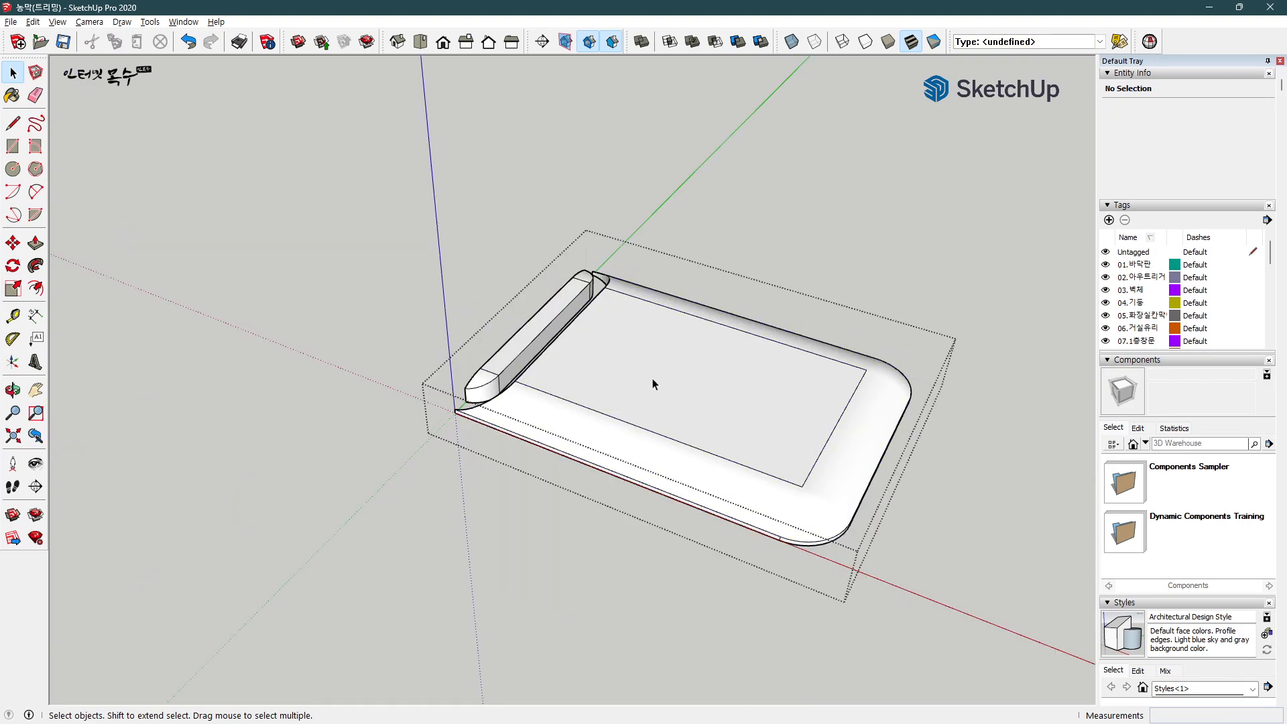
{"action": "middle_click_drag", "start_coordinate": [553, 415], "coordinate": [544, 443]}
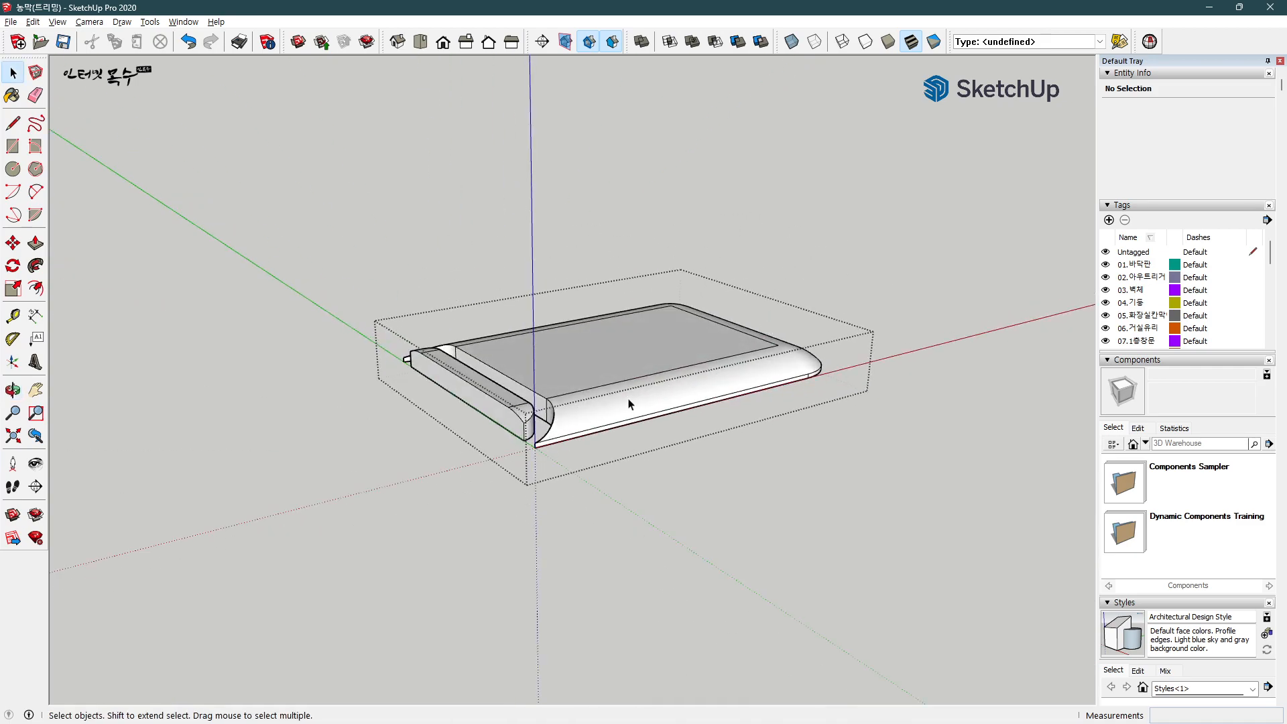
{"action": "scroll", "coordinate": [466, 428], "scroll_direction": "up", "scroll_amount": 3}
{"action": "middle_click_drag", "start_coordinate": [465, 428], "coordinate": [638, 567]}
{"action": "scroll", "coordinate": [411, 416], "scroll_direction": "up", "scroll_amount": 3}
{"action": "scroll", "coordinate": [410, 415], "scroll_direction": "down", "scroll_amount": 2}
{"action": "middle_click_drag", "start_coordinate": [394, 422], "coordinate": [542, 403]}
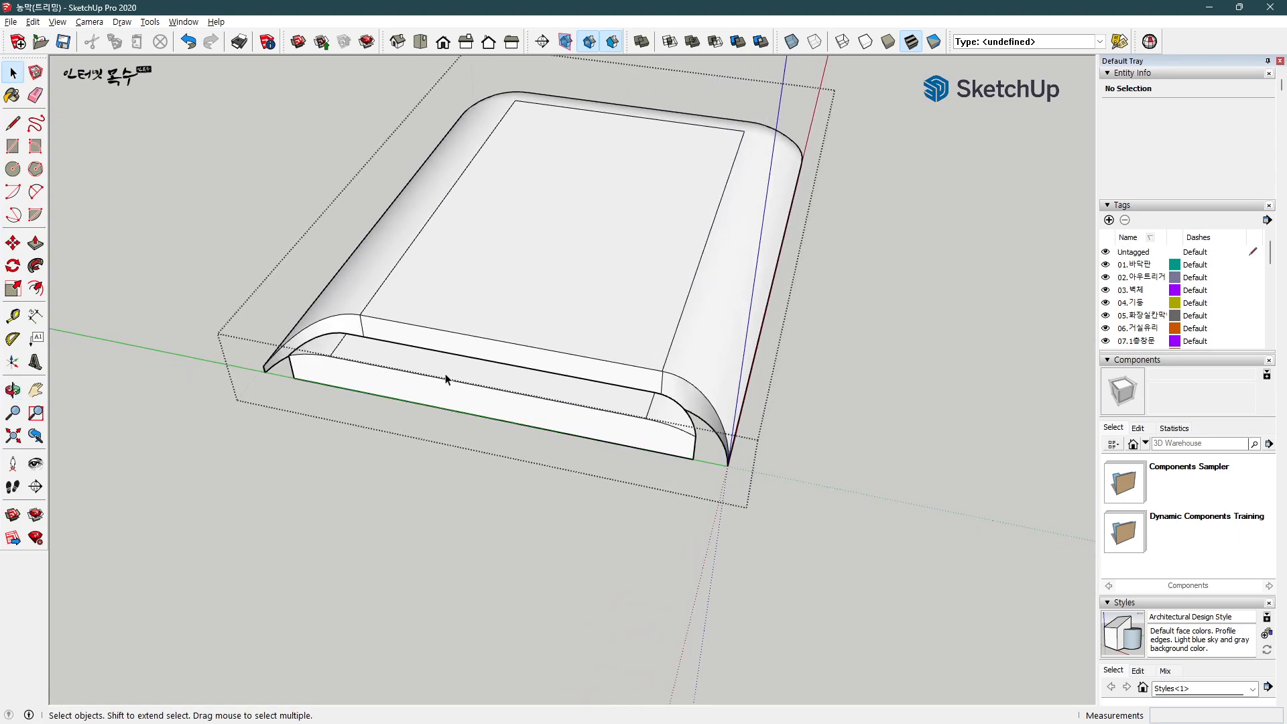
{"action": "middle_click_drag", "start_coordinate": [328, 385], "coordinate": [703, 401]}
{"action": "left_click_drag", "start_coordinate": [410, 462], "coordinate": [386, 468]}
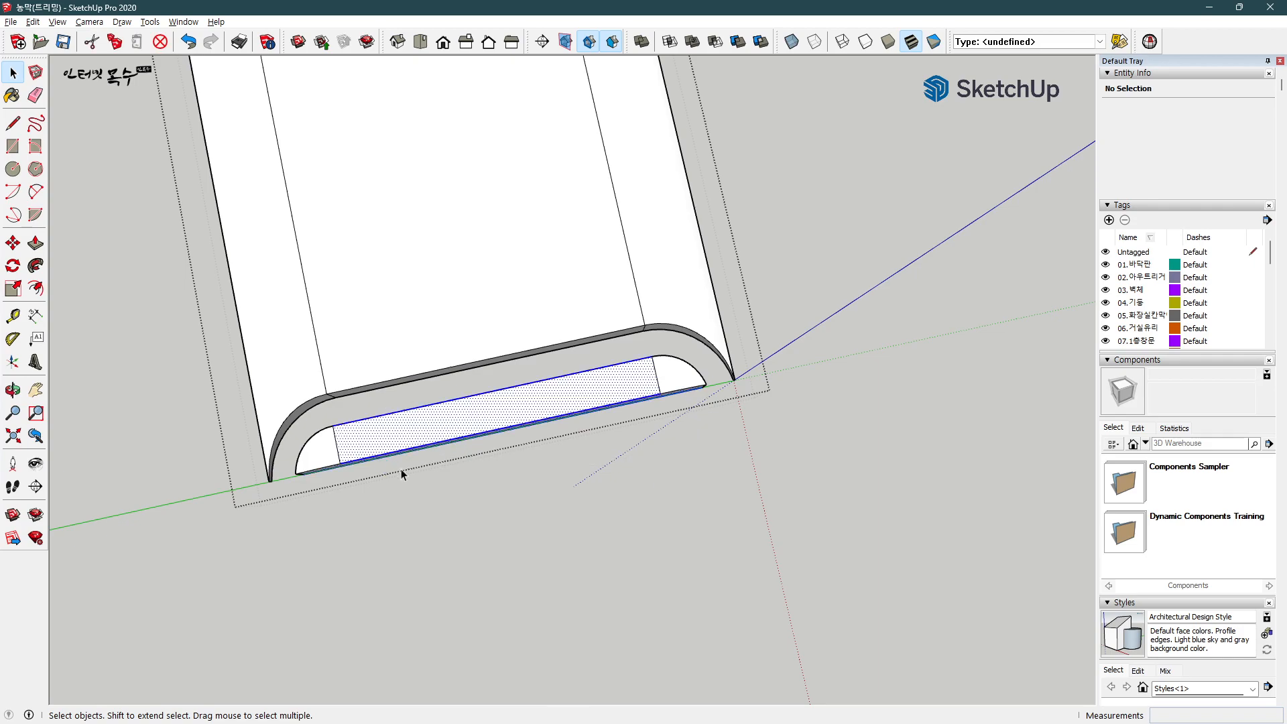
{"action": "key", "text": "Delete"}
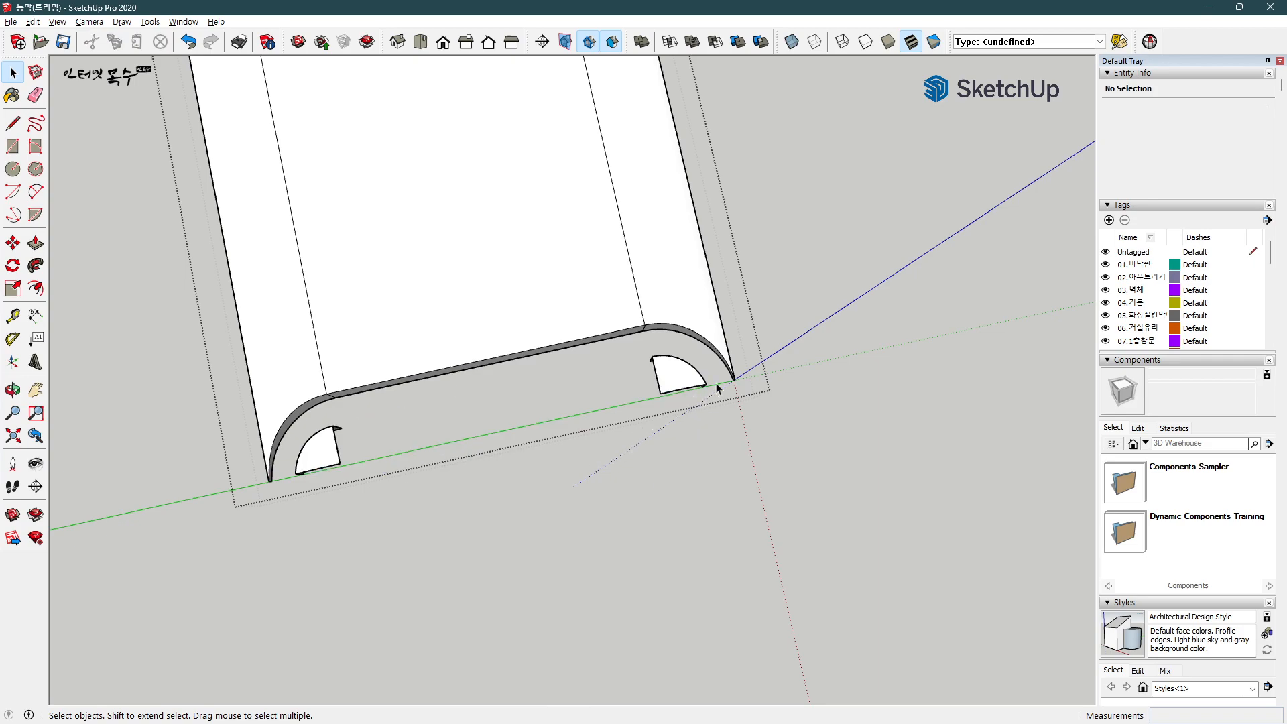
Step: Delete the leftover block's remaining rounded end pieces and stray curved edges, and leave the slab group
{"action": "left_click_drag", "start_coordinate": [622, 399], "coordinate": [622, 397]}
{"action": "key", "text": "Delete"}
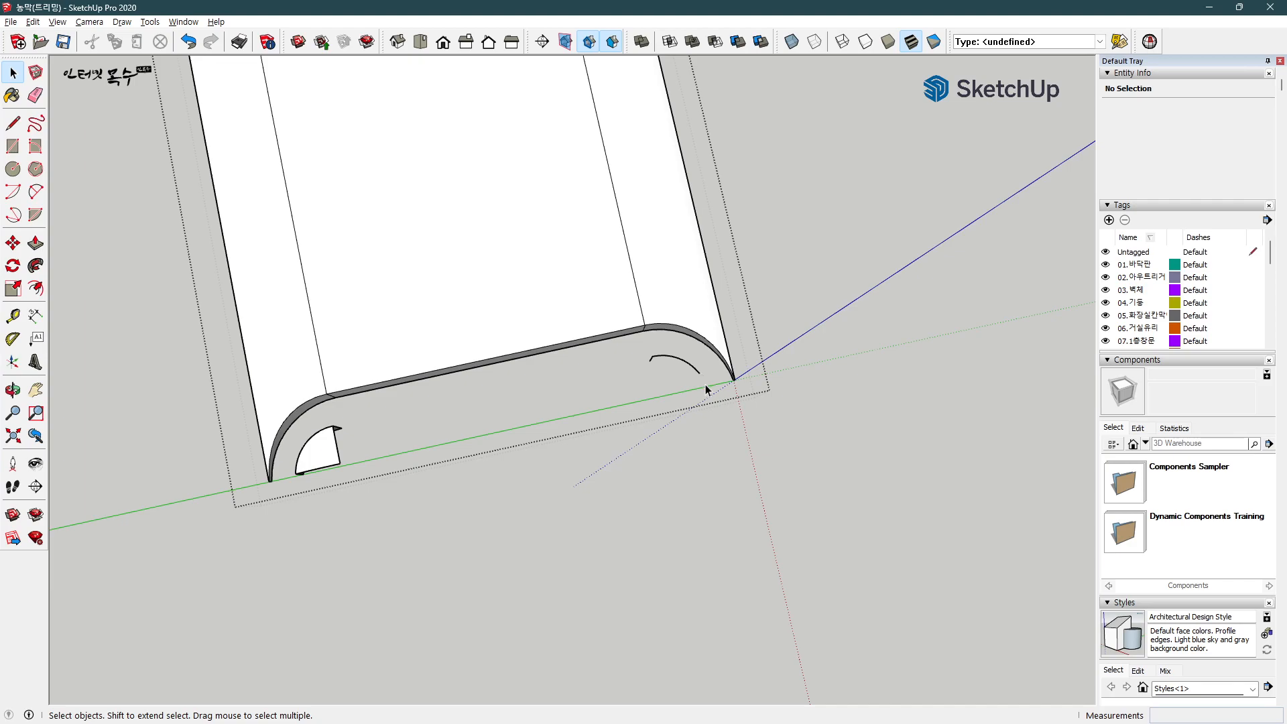
{"action": "left_click", "coordinate": [688, 362]}
{"action": "key", "text": "Delete"}
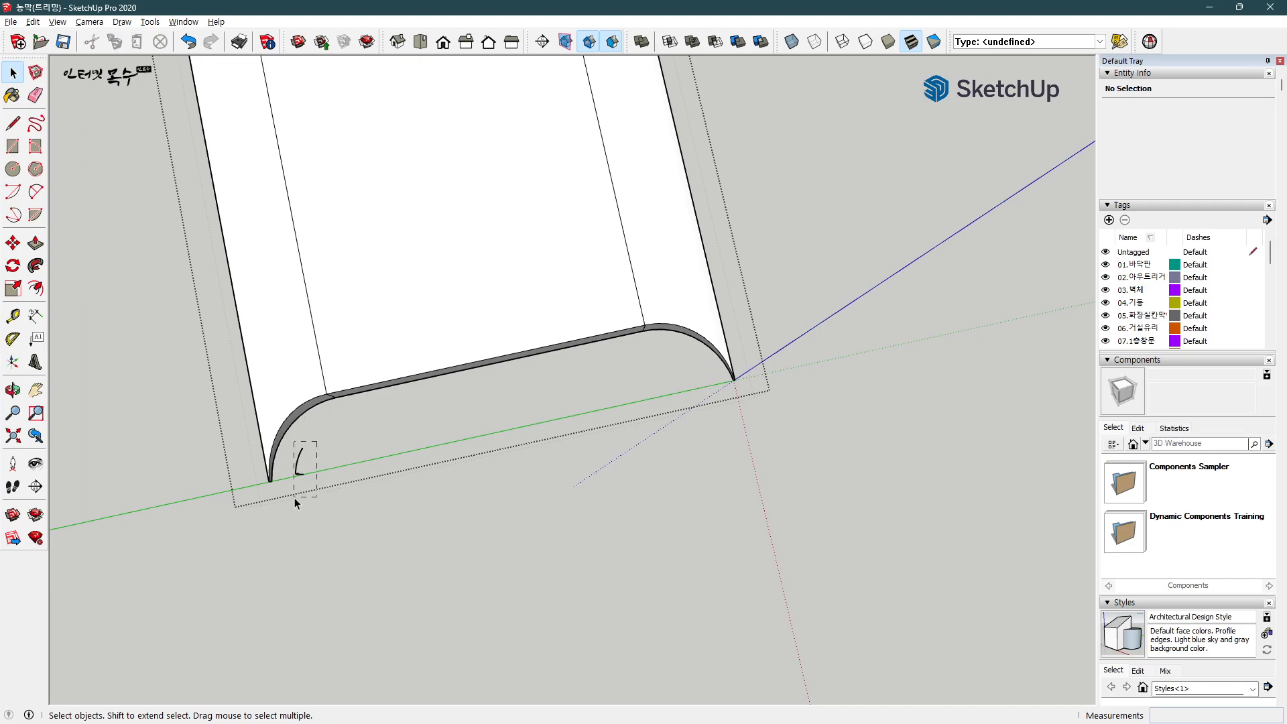
{"action": "middle_click_drag", "start_coordinate": [295, 482], "coordinate": [612, 448]}
{"action": "middle_click_drag", "start_coordinate": [673, 481], "coordinate": [650, 454]}
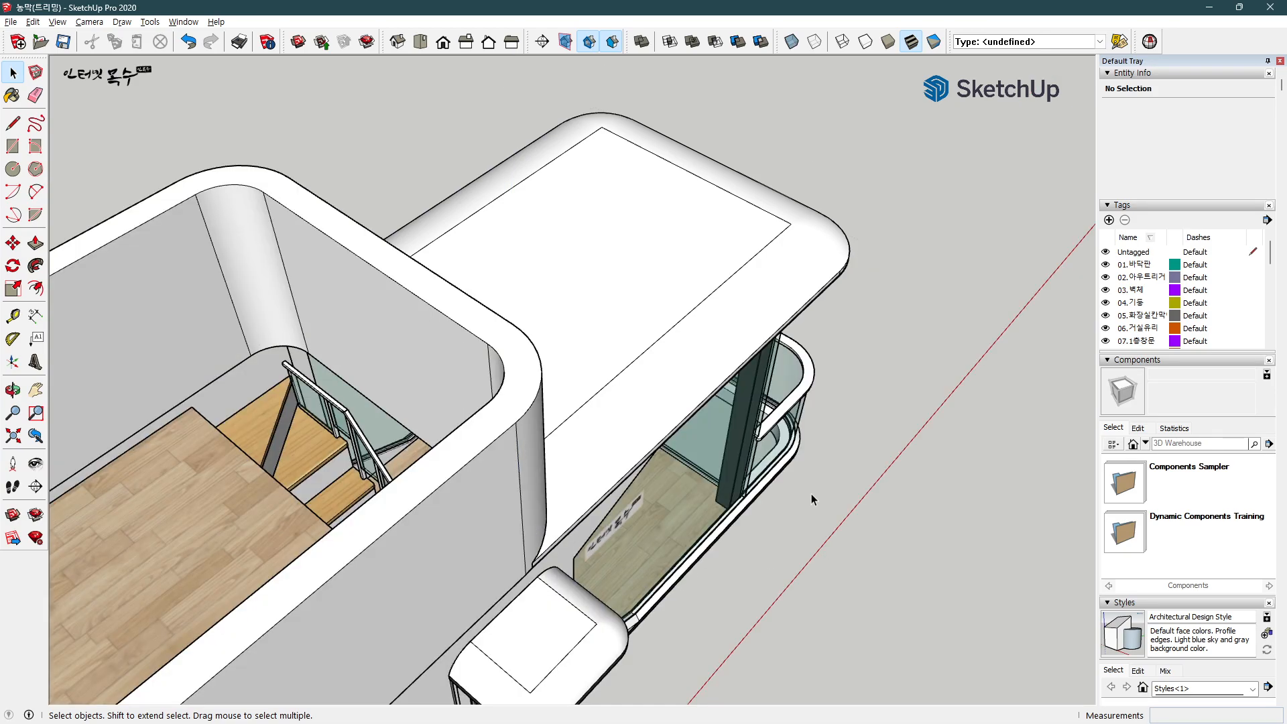
Step: Open the Extension Manager and browse for an .rbz extension file to install, closing the file browser without choosing one
{"action": "middle_click_drag", "start_coordinate": [811, 493], "coordinate": [423, 321]}
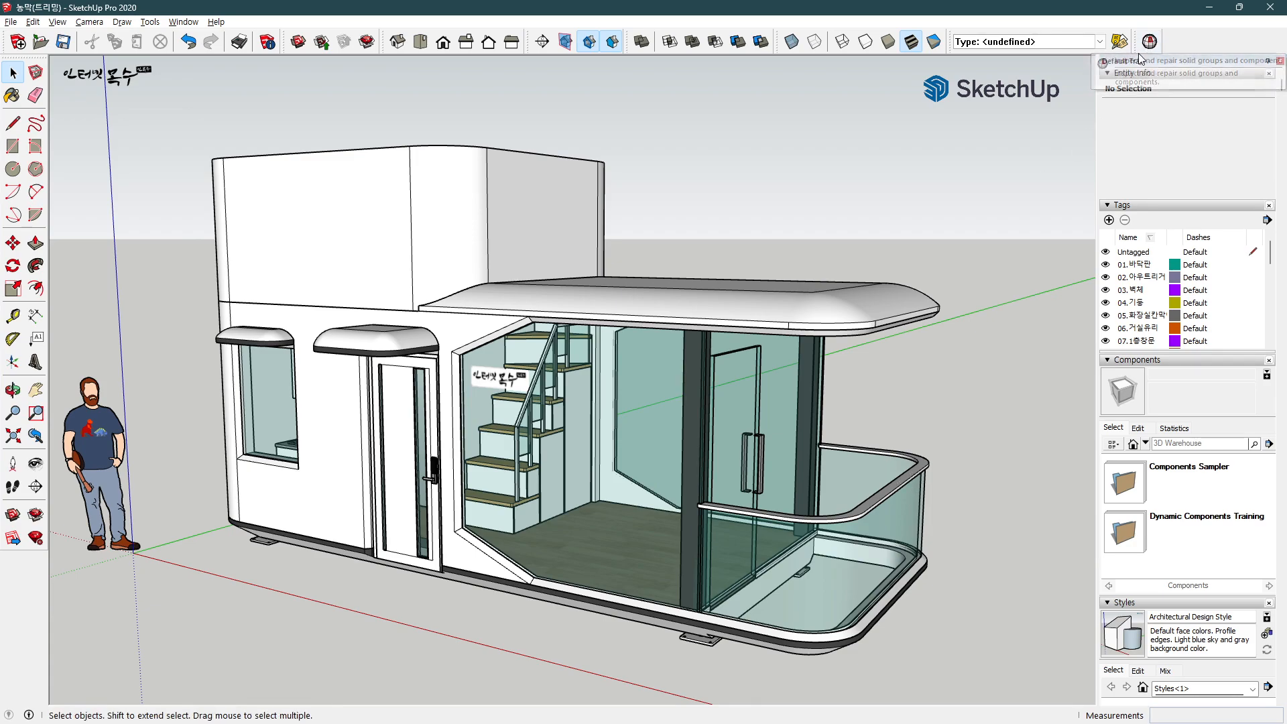
{"action": "left_click", "coordinate": [183, 24]}
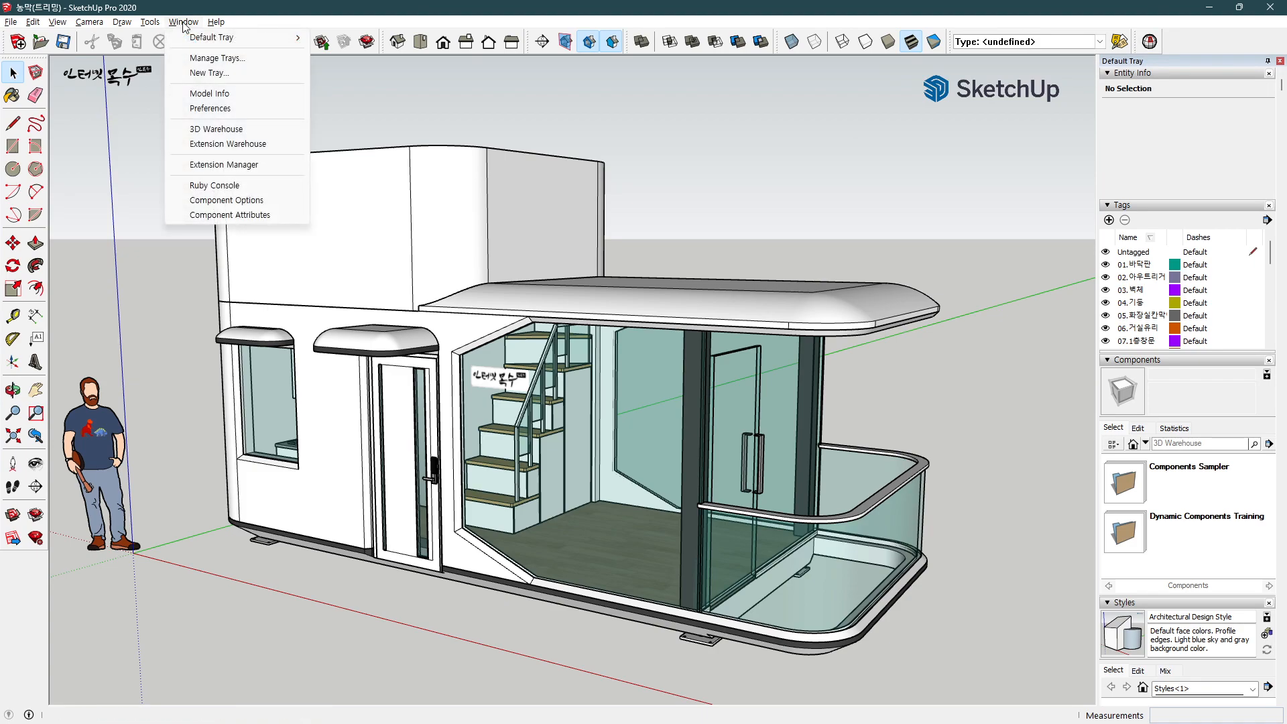
{"action": "left_click", "coordinate": [240, 167]}
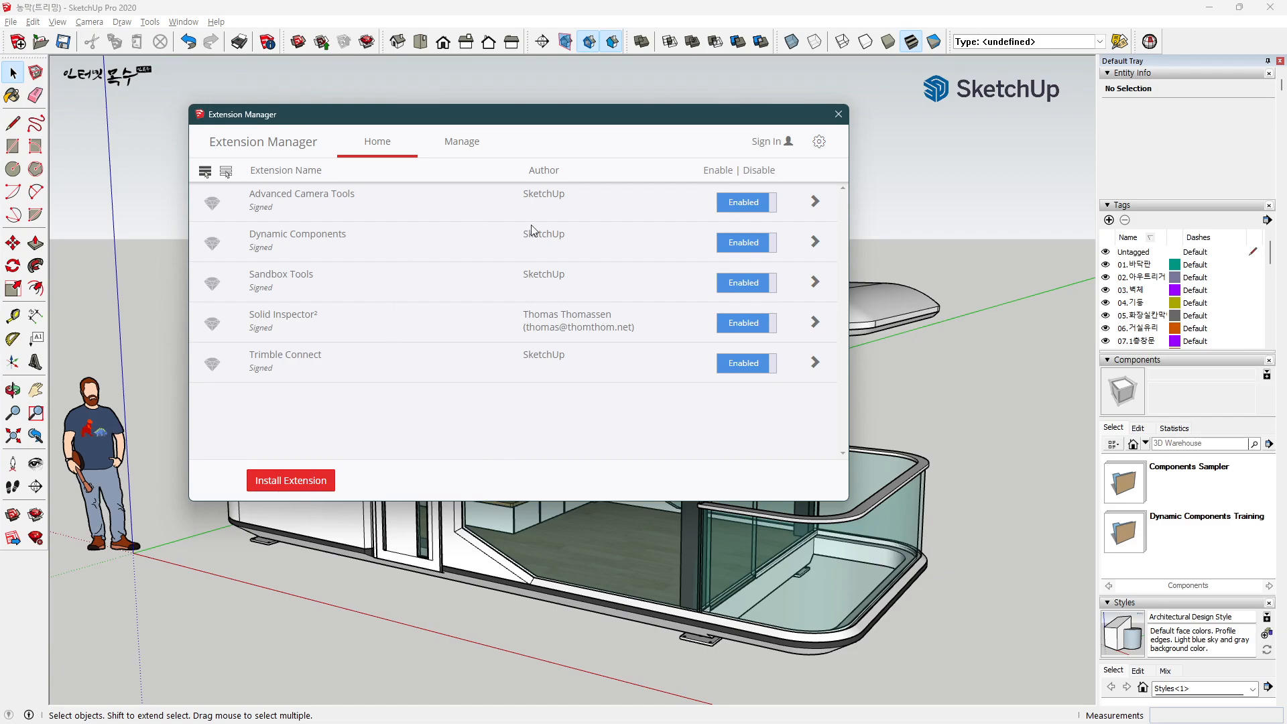
{"action": "left_click", "coordinate": [302, 492]}
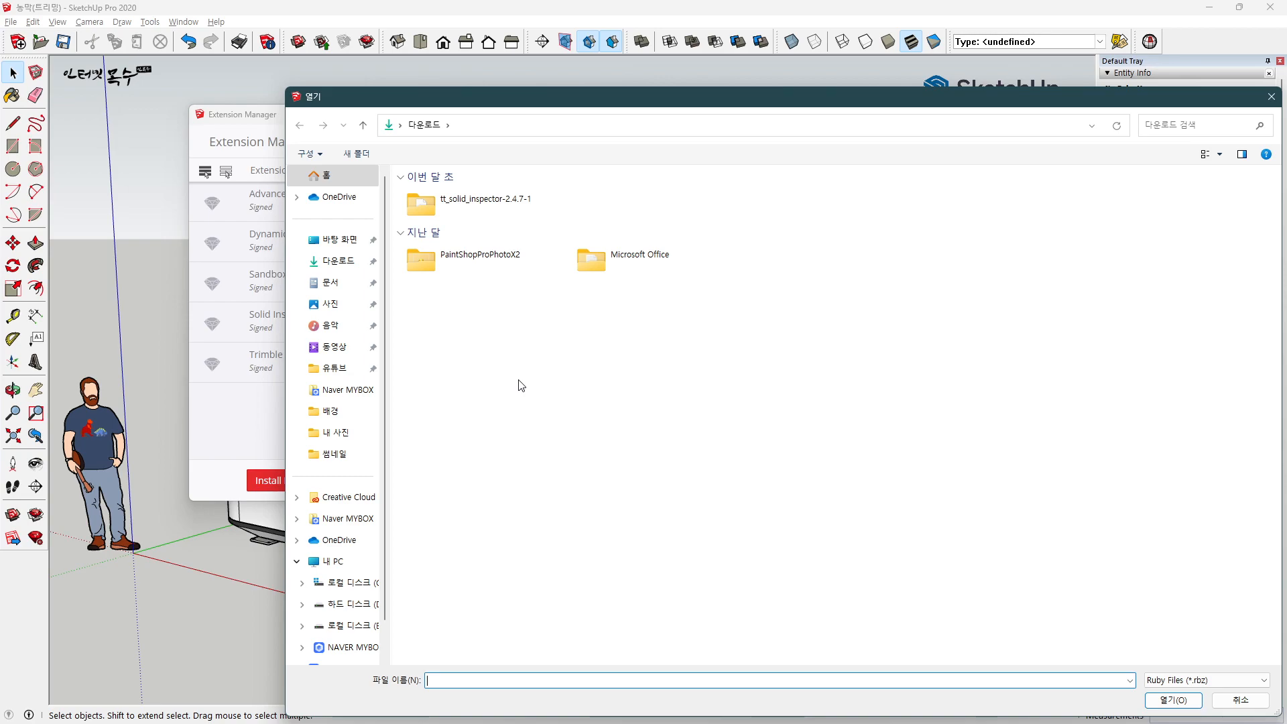
{"action": "left_click", "coordinate": [1174, 700]}
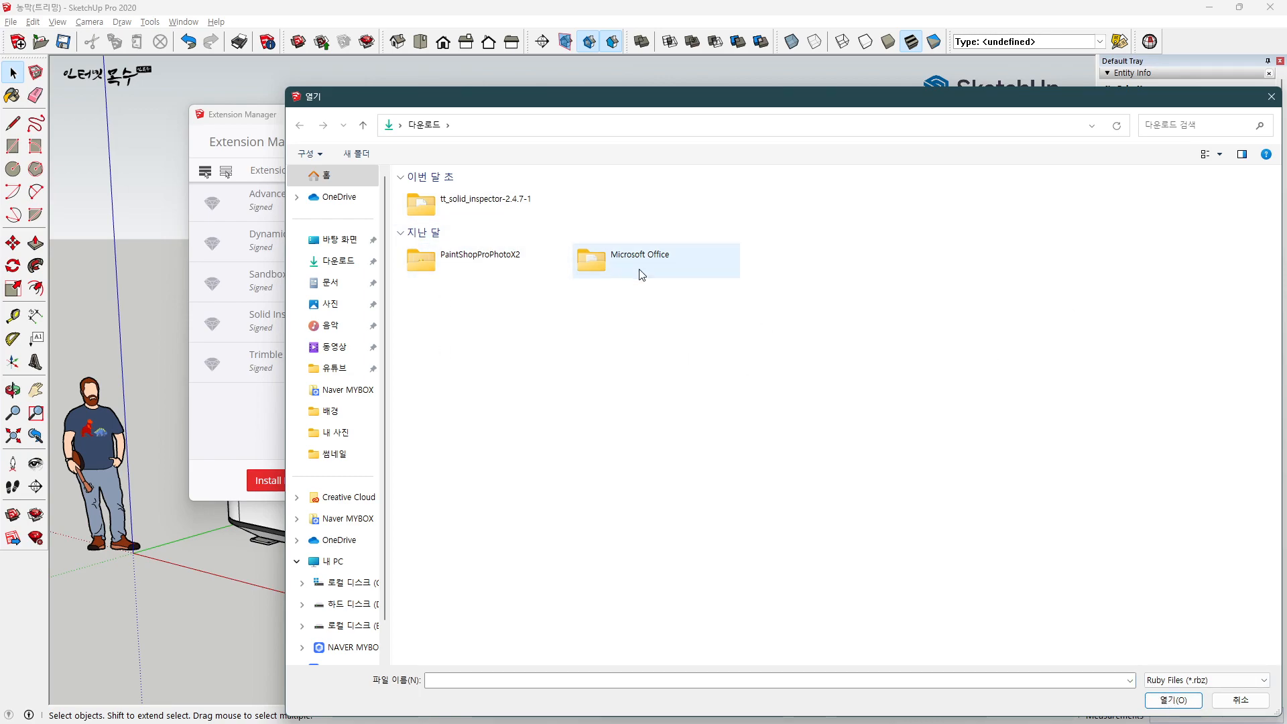
{"action": "left_click", "coordinate": [1271, 99]}
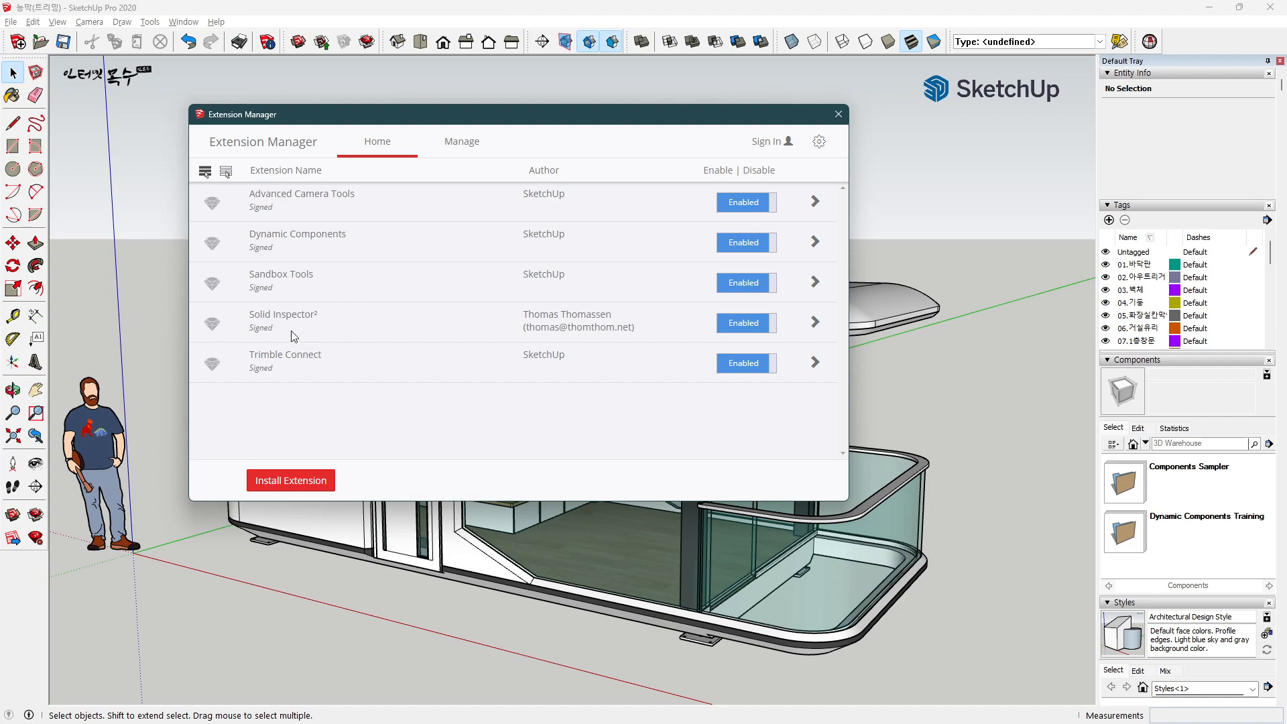
Step: Switch Solid Inspector² off and back on in the Extension Manager, and float and redock its toolbar
{"action": "left_click", "coordinate": [772, 325]}
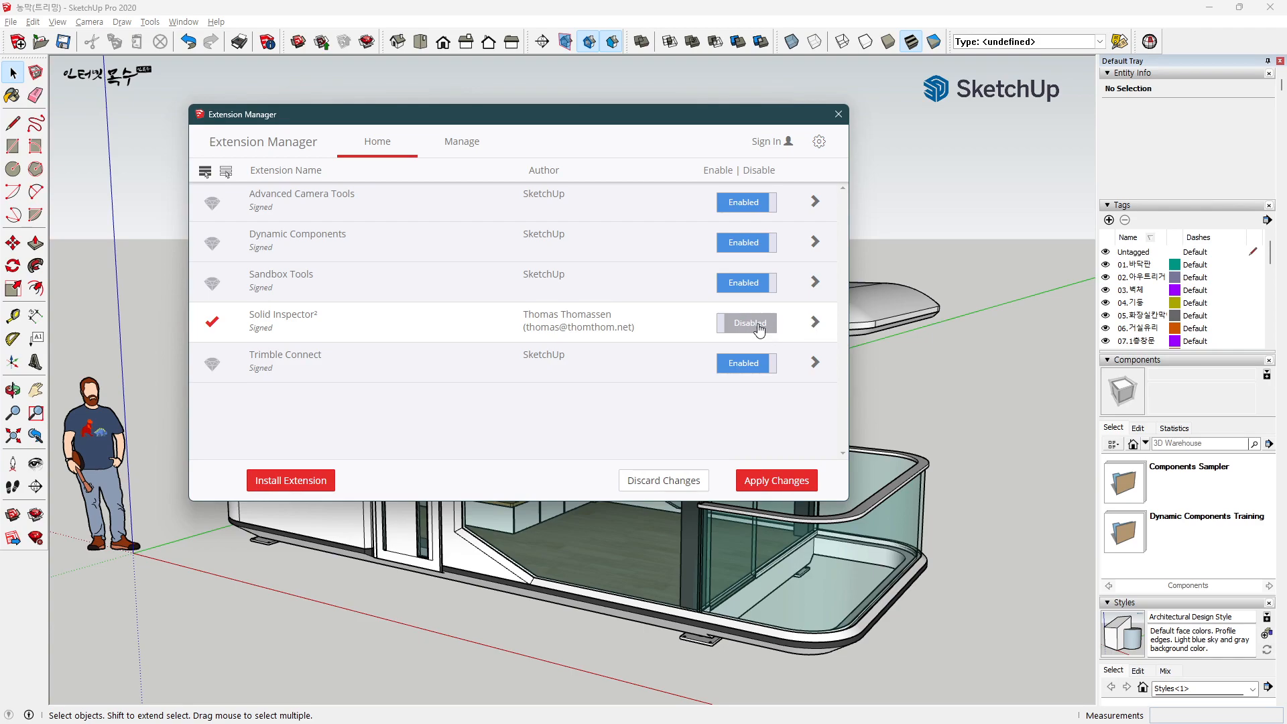
{"action": "left_click", "coordinate": [758, 328]}
{"action": "left_click", "coordinate": [776, 485]}
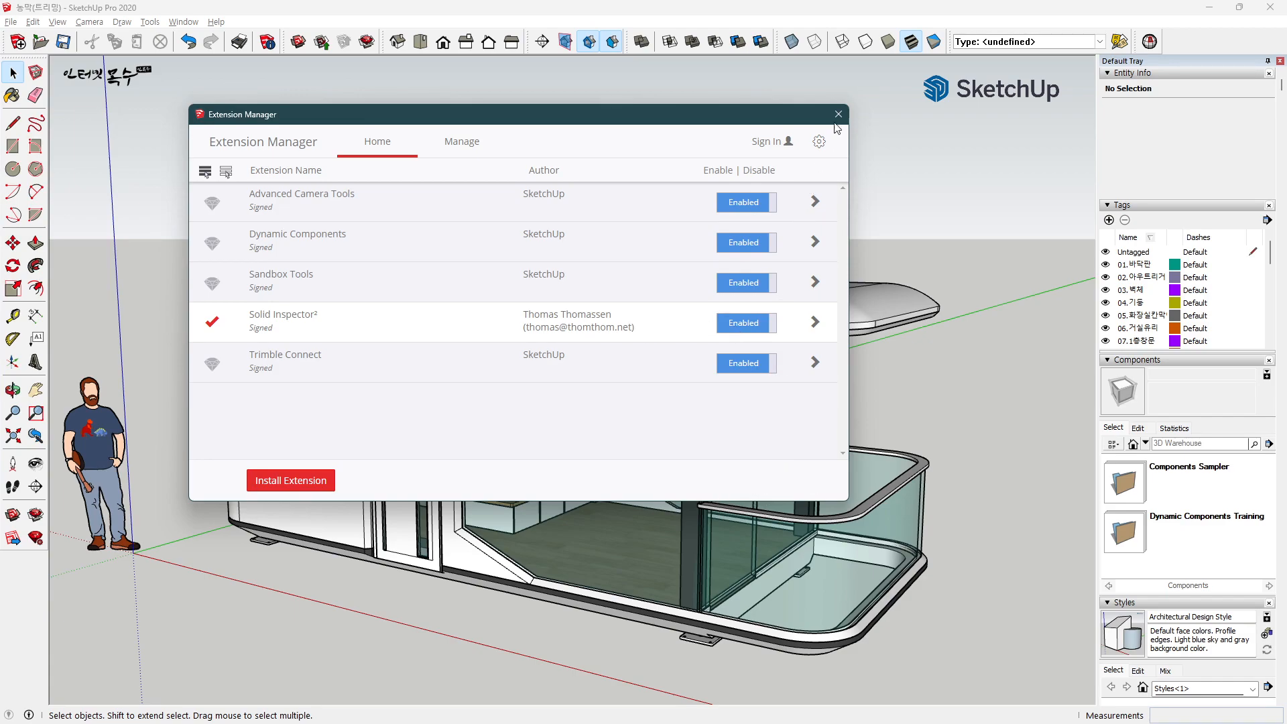
{"action": "left_click", "coordinate": [838, 115]}
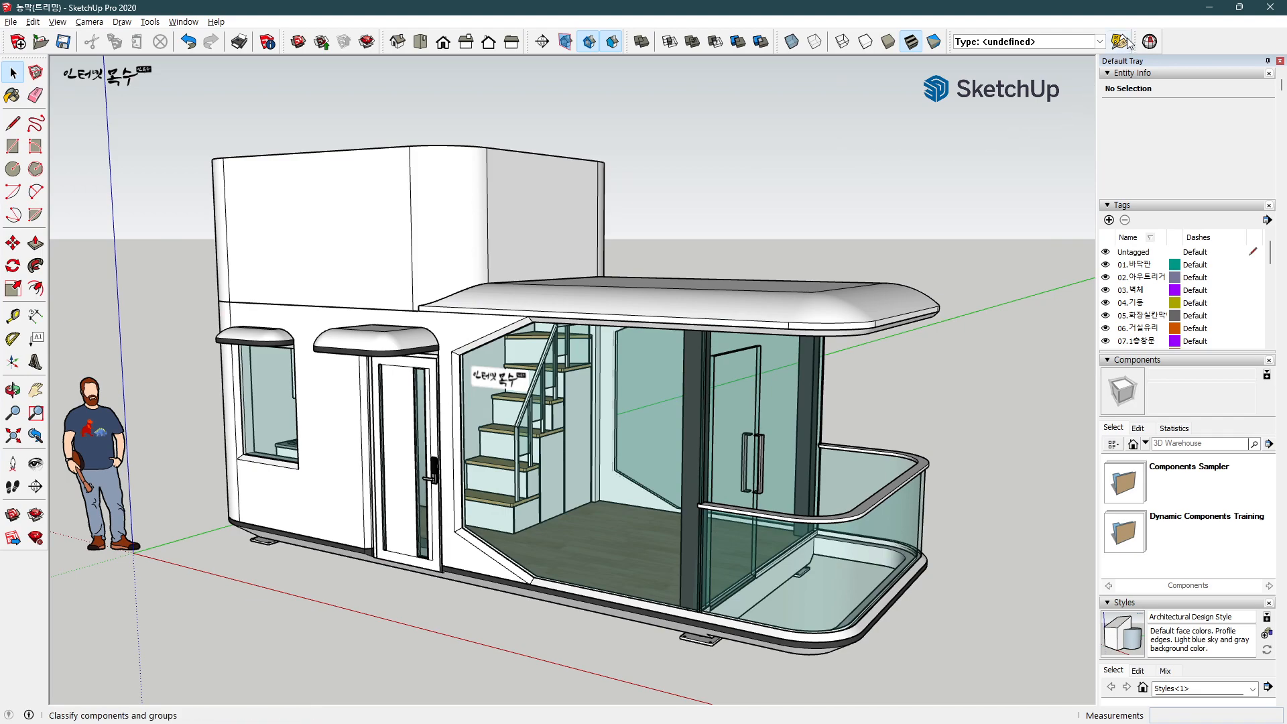
{"action": "left_click_drag", "start_coordinate": [1134, 41], "coordinate": [773, 173]}
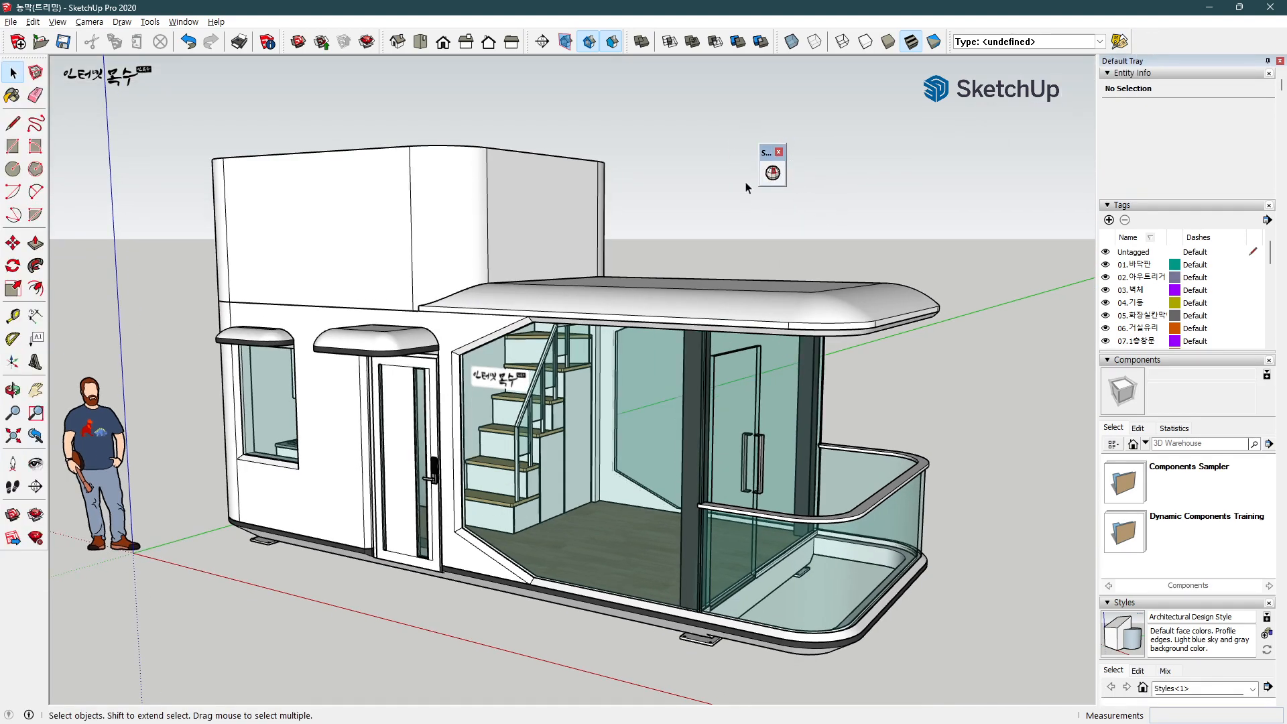
{"action": "left_click_drag", "start_coordinate": [769, 151], "coordinate": [1135, 34]}
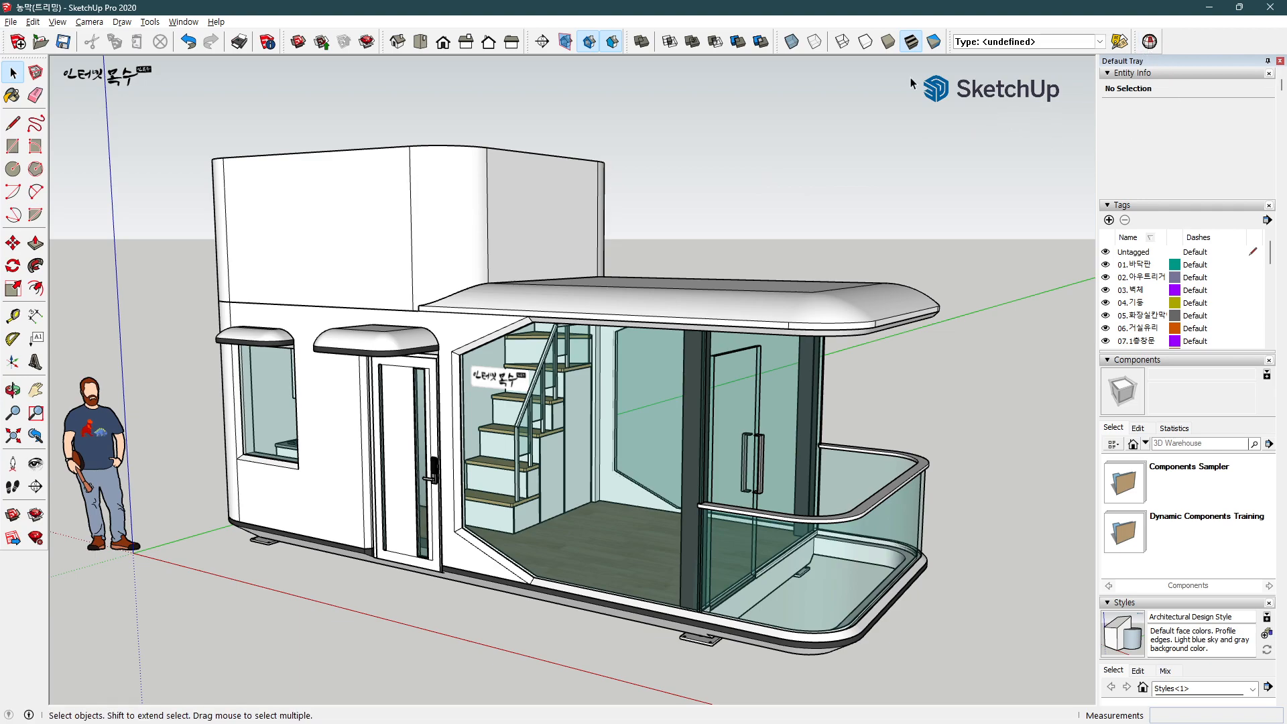
Step: Run Solid Inspector² on the whole model, read the explanation for nested instances, and close the report
{"action": "left_click", "coordinate": [1150, 41]}
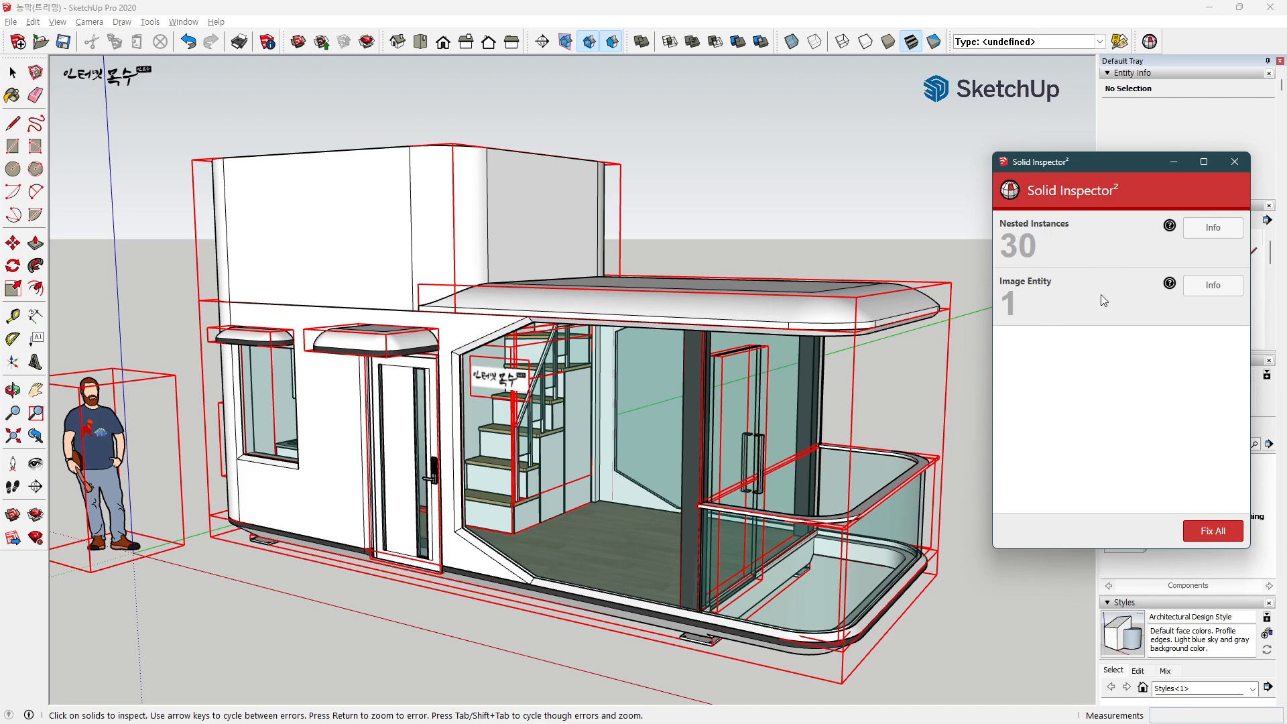
{"action": "left_click", "coordinate": [1212, 229]}
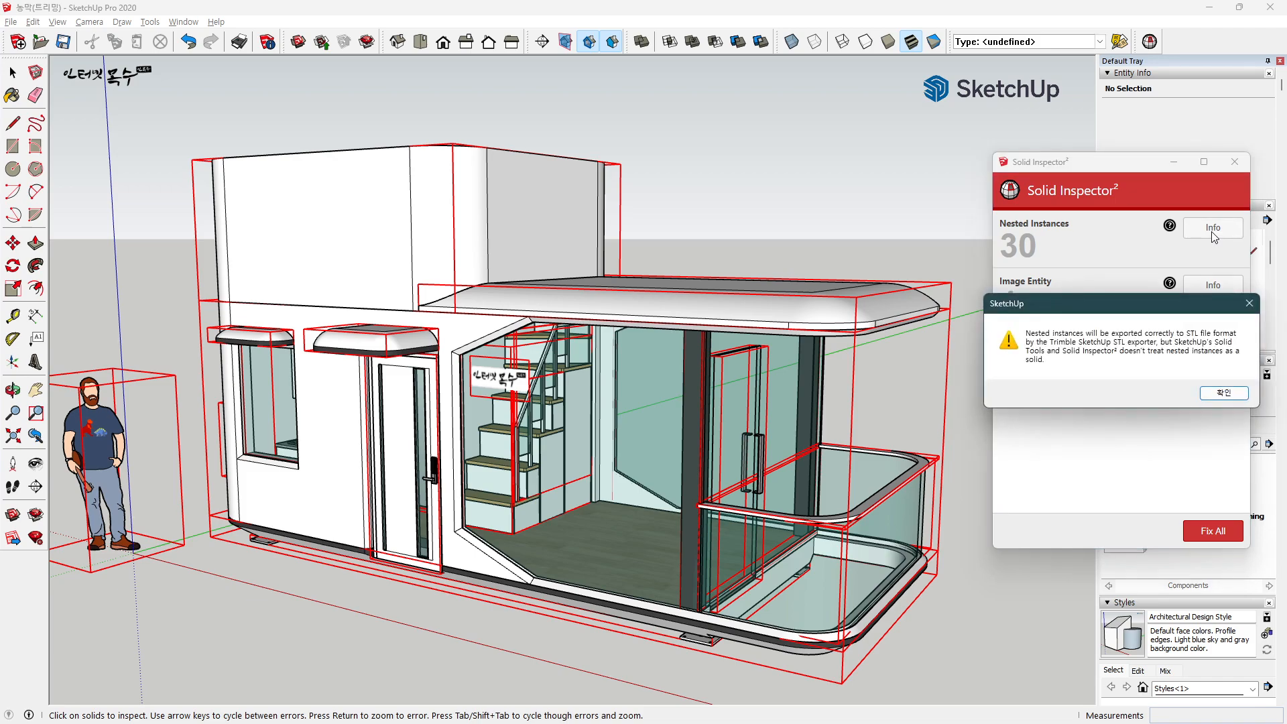
{"action": "left_click", "coordinate": [1251, 305]}
{"action": "left_click", "coordinate": [1235, 162]}
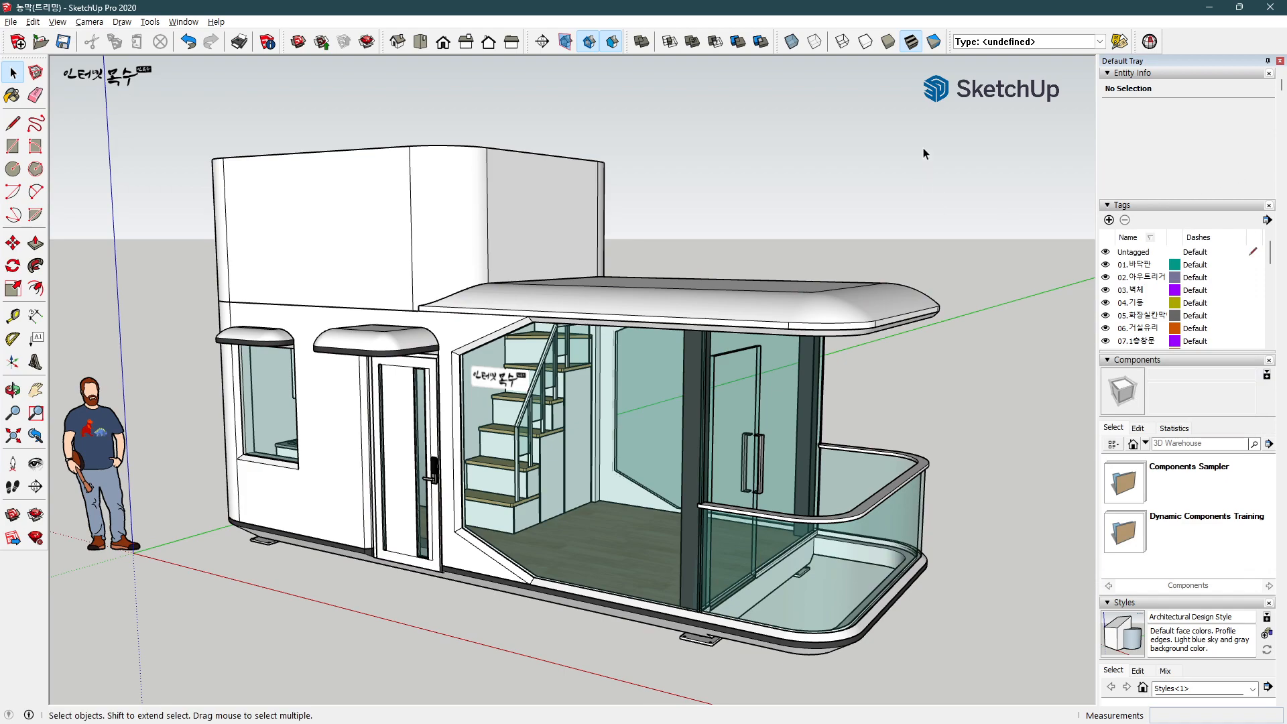
Step: Check the loft wall group for errors with Solid Inspector² and close its report
{"action": "left_click", "coordinate": [504, 228]}
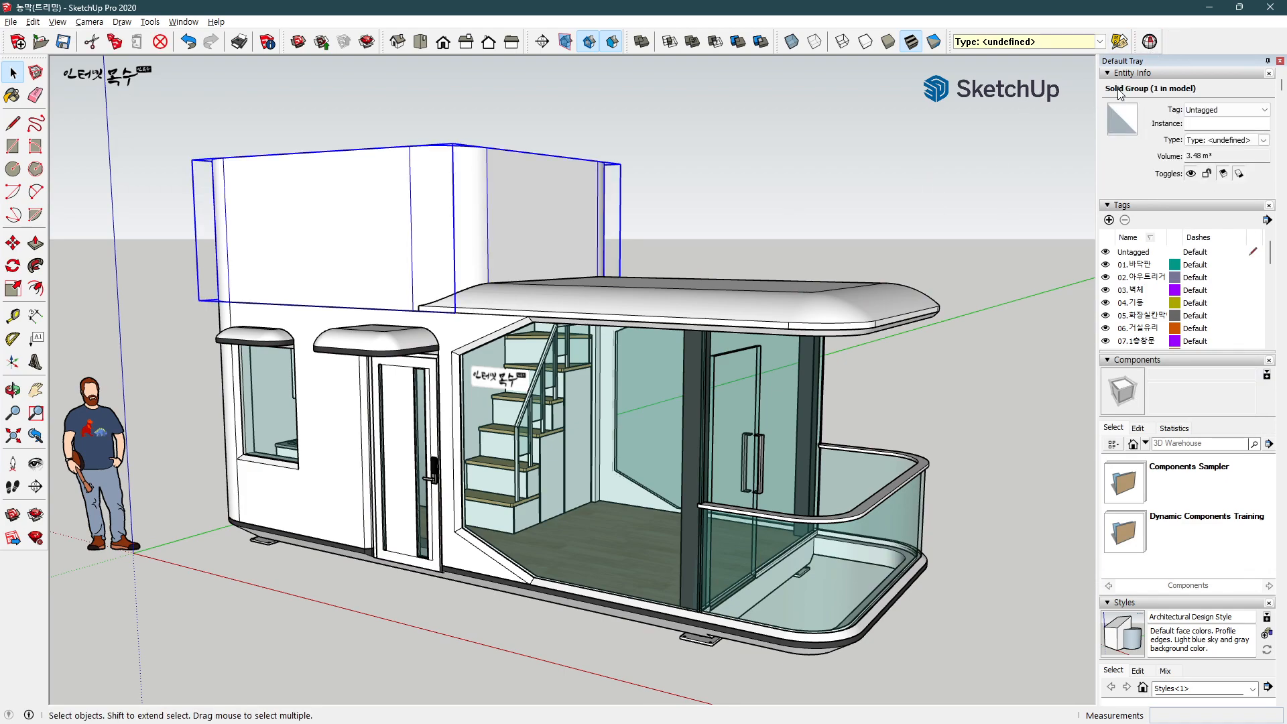
{"action": "left_click", "coordinate": [1150, 41]}
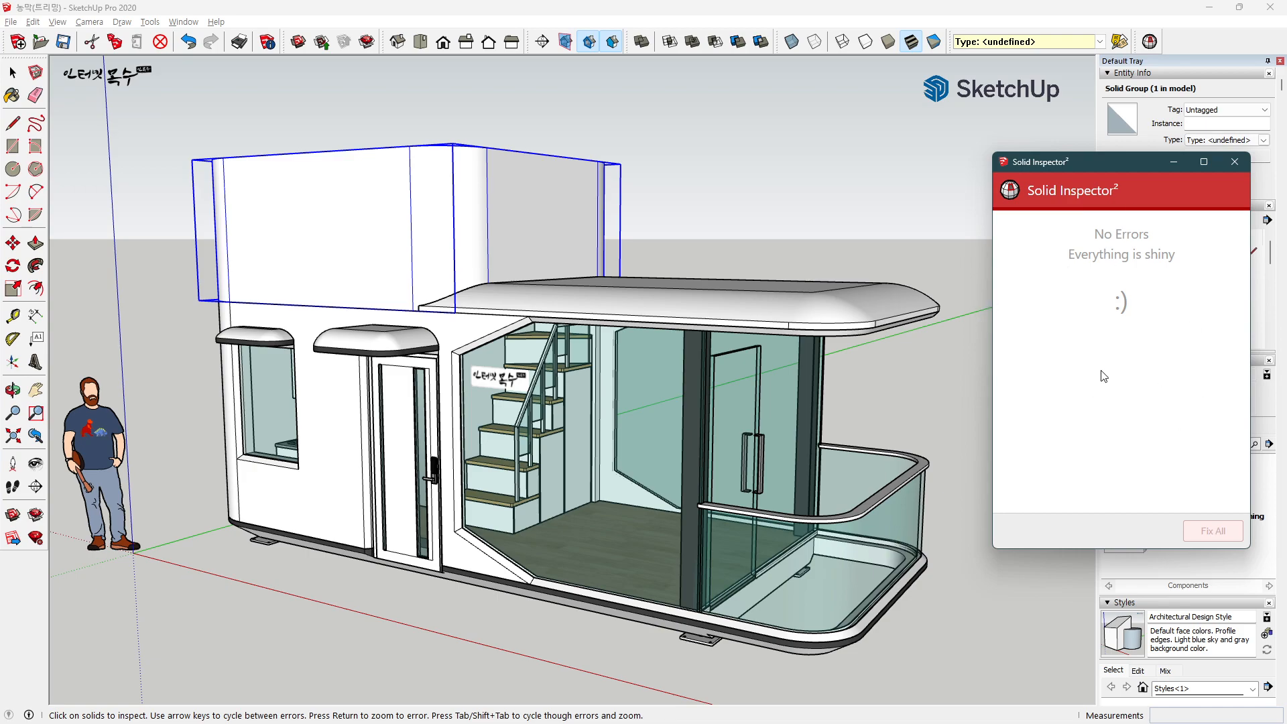
{"action": "left_click", "coordinate": [1235, 162]}
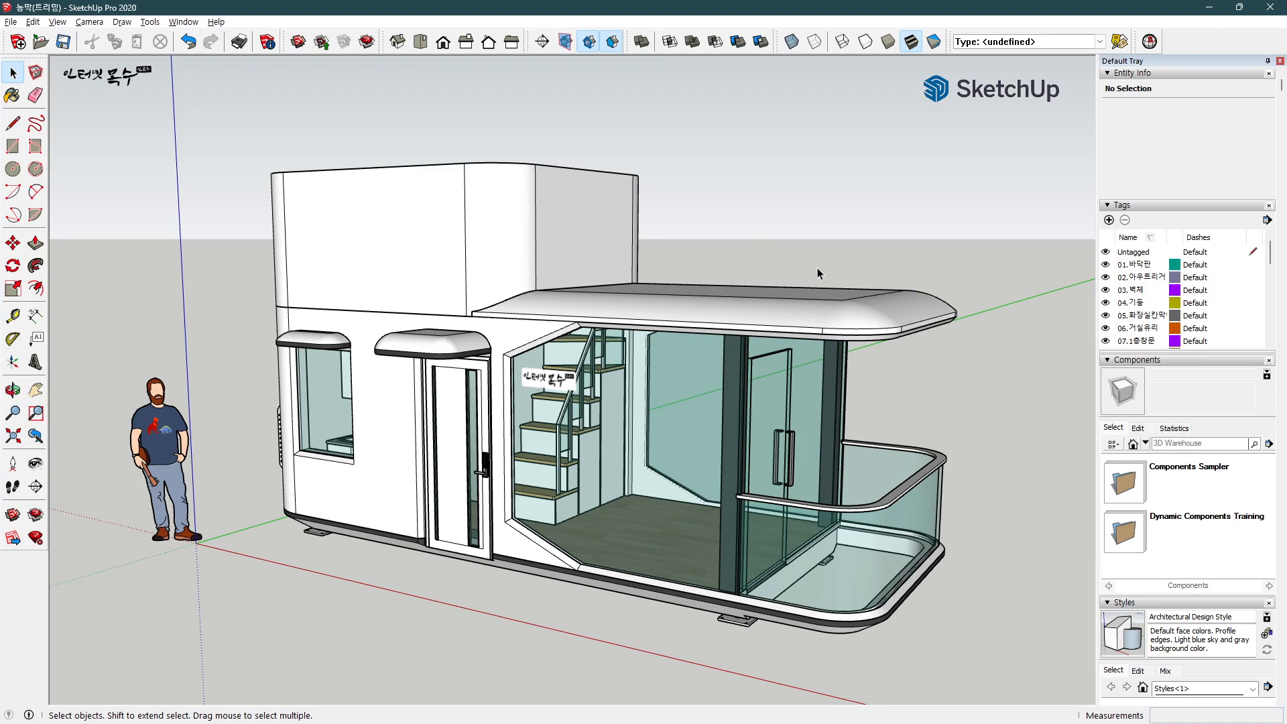
Step: Repeat the Solid Inspector² check with nothing selected and close the report
{"action": "middle_click_drag", "start_coordinate": [412, 344], "coordinate": [379, 348]}
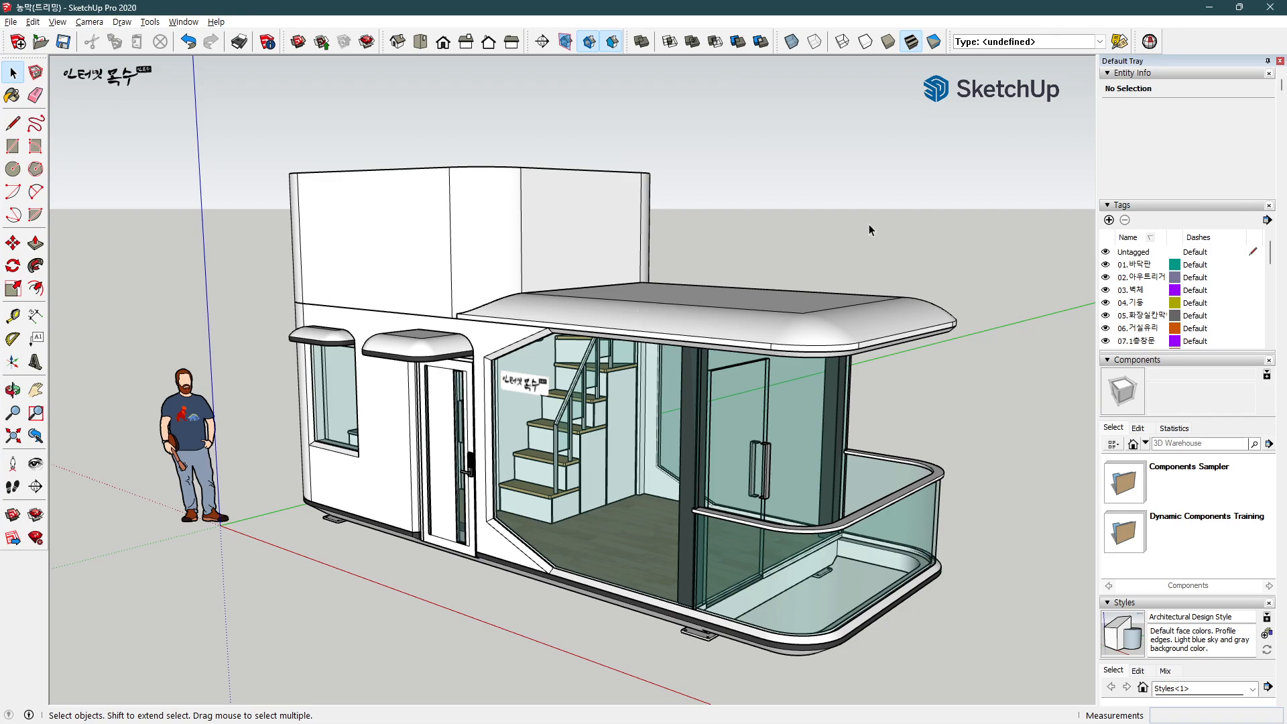
{"action": "left_click", "coordinate": [1150, 42]}
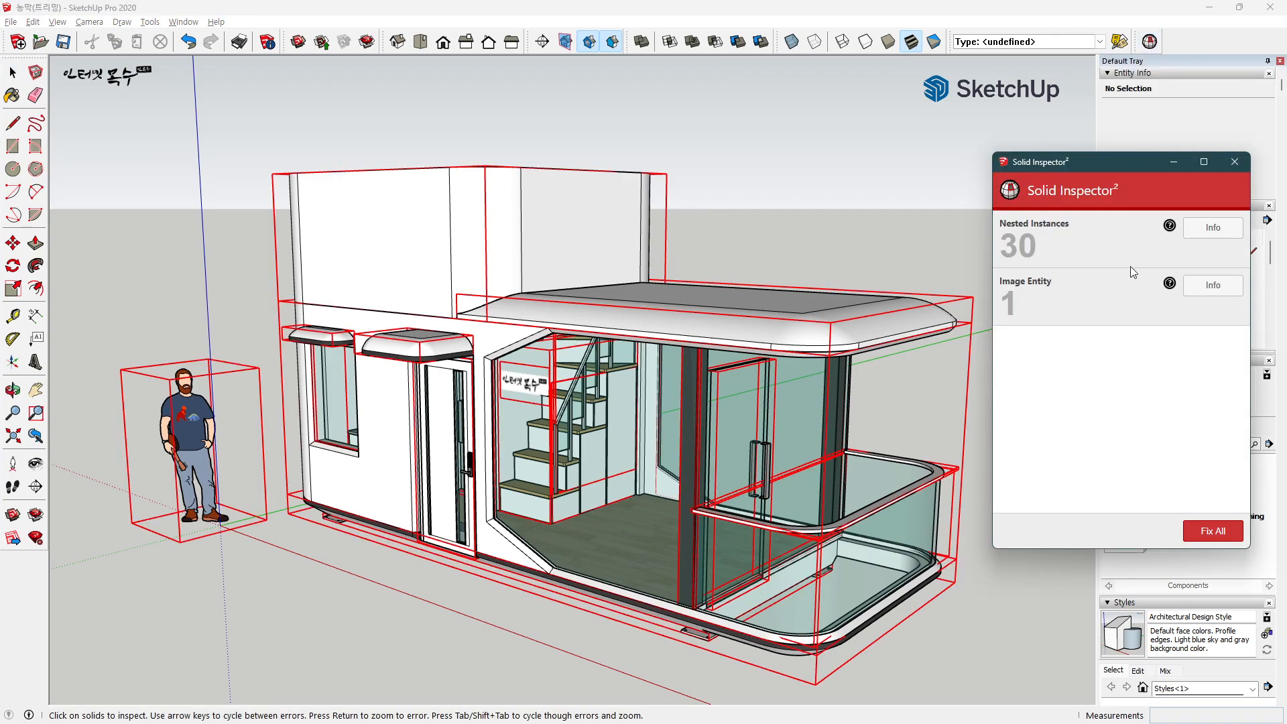
{"action": "left_click", "coordinate": [1236, 162]}
Step: Examine the repaired corner edges of the roof slab's flat top face up close, and return to the whole cabin
{"action": "middle_click_drag", "start_coordinate": [936, 232], "coordinate": [797, 348]}
{"action": "scroll", "coordinate": [407, 587], "scroll_direction": "up", "scroll_amount": 5}
{"action": "scroll", "coordinate": [407, 586], "scroll_direction": "up", "scroll_amount": 8}
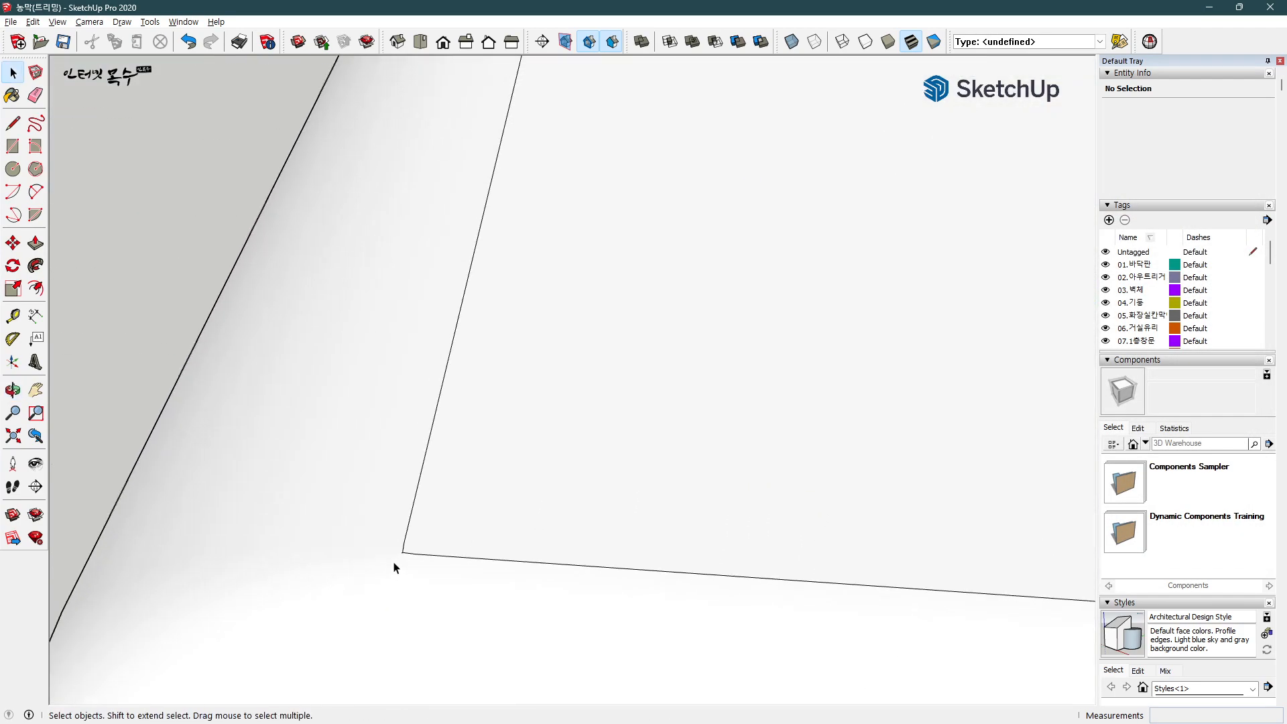
{"action": "scroll", "coordinate": [405, 533], "scroll_direction": "up", "scroll_amount": 2}
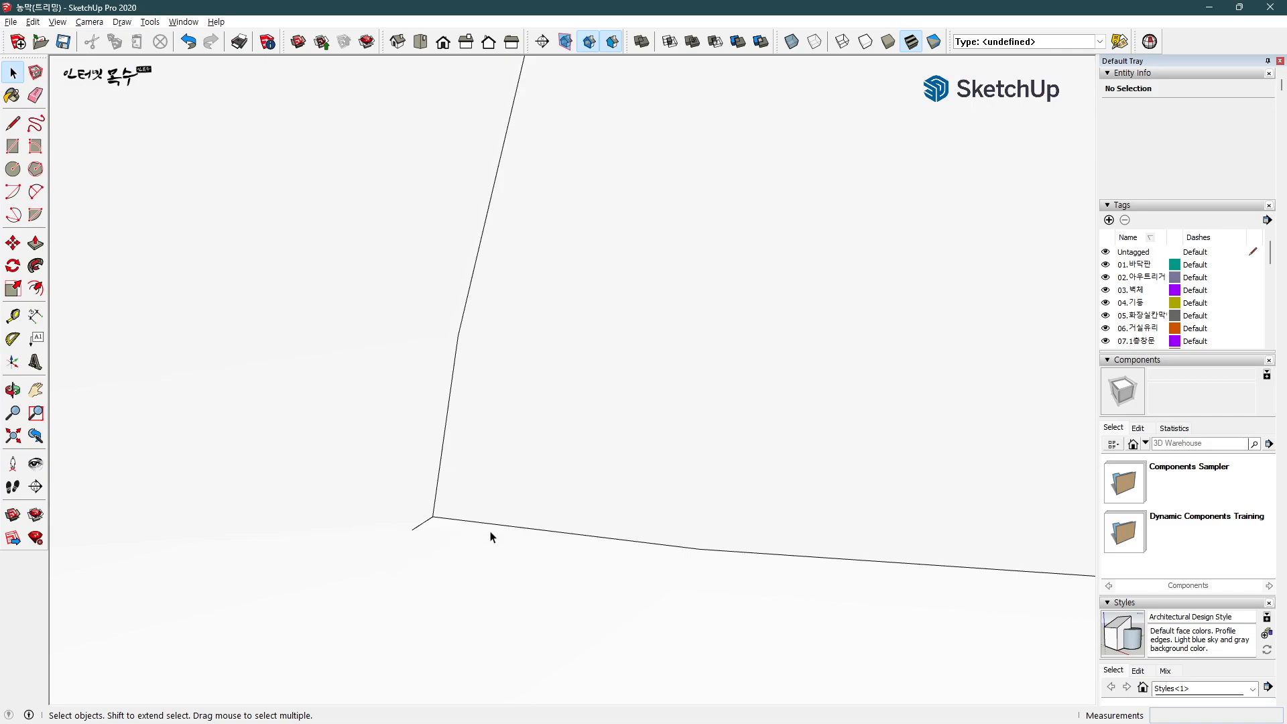
{"action": "scroll", "coordinate": [497, 527], "scroll_direction": "down", "scroll_amount": 3}
{"action": "key", "text": "shift+z"}
{"action": "middle_click_drag", "start_coordinate": [865, 503], "coordinate": [961, 530]}
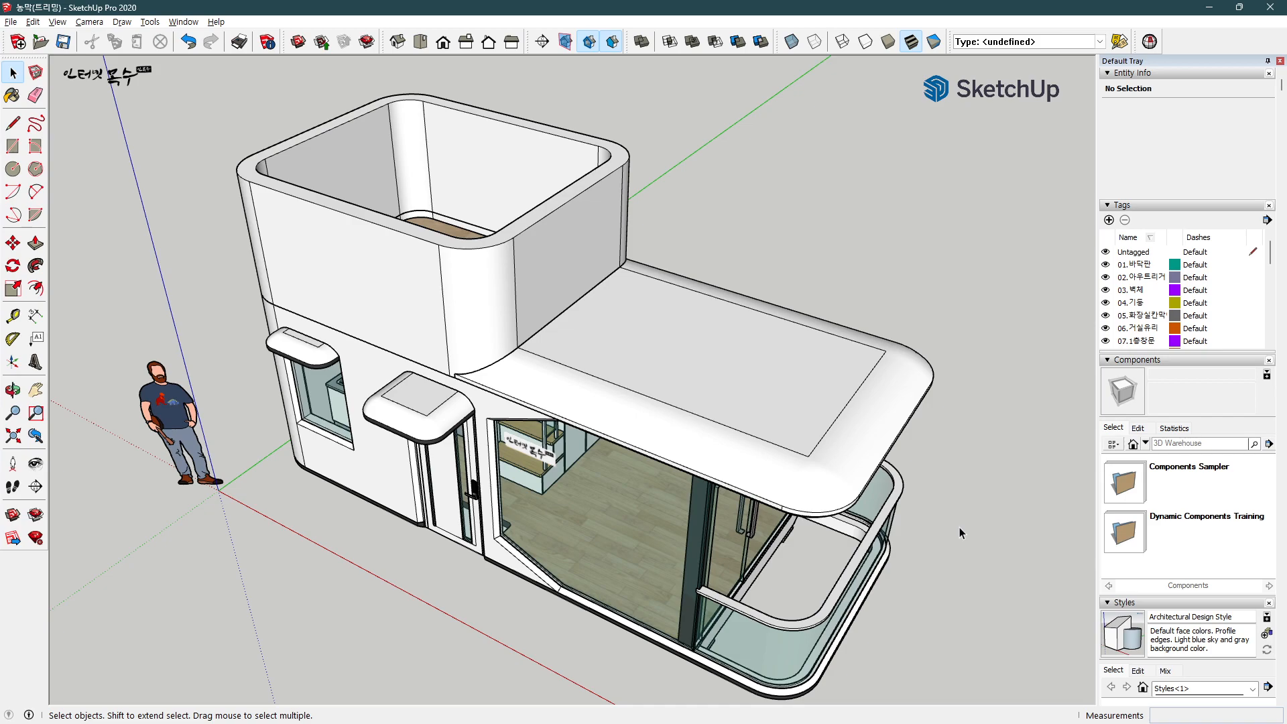